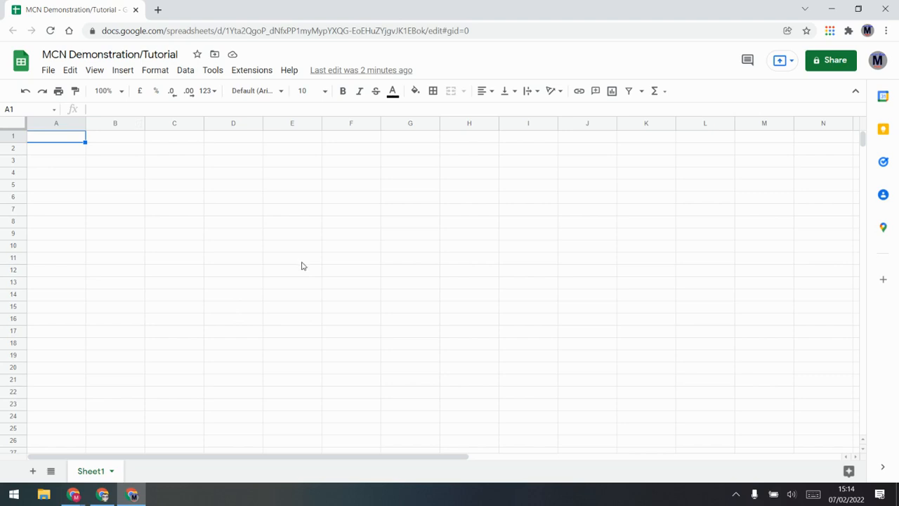
Run Magic Cell Notifications for the first time from Extensions and dismiss the Enabled message
click(263, 75)
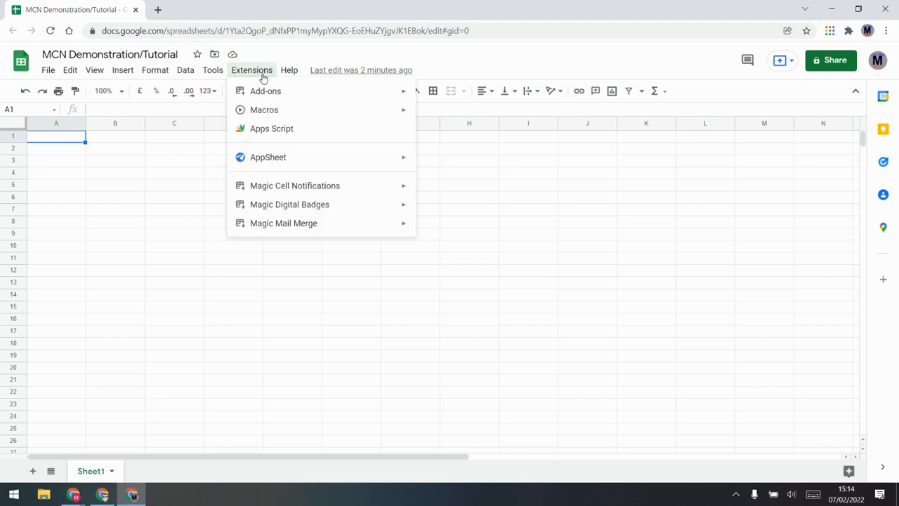
mouse_move(284, 193)
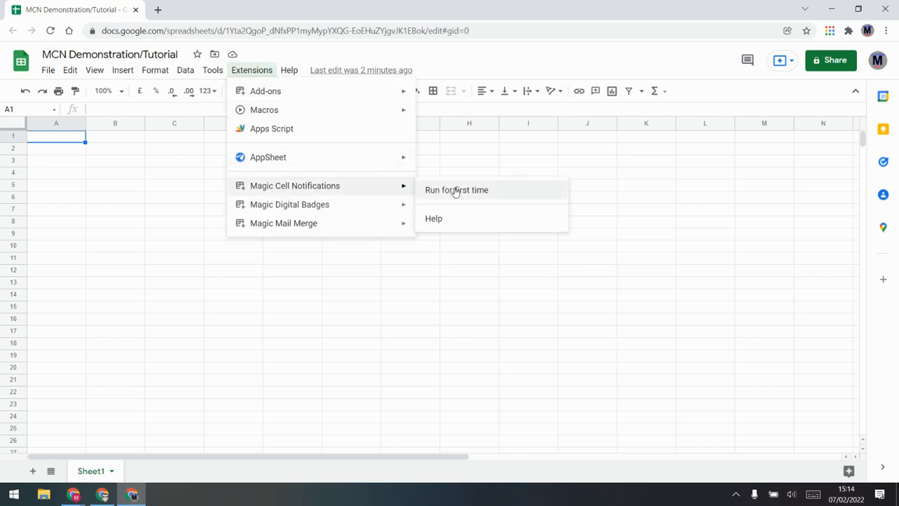
click(504, 192)
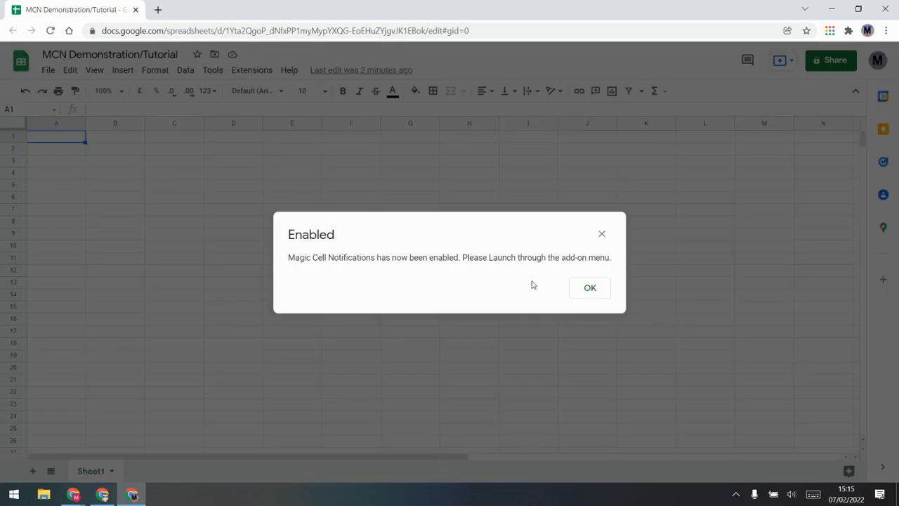
click(594, 291)
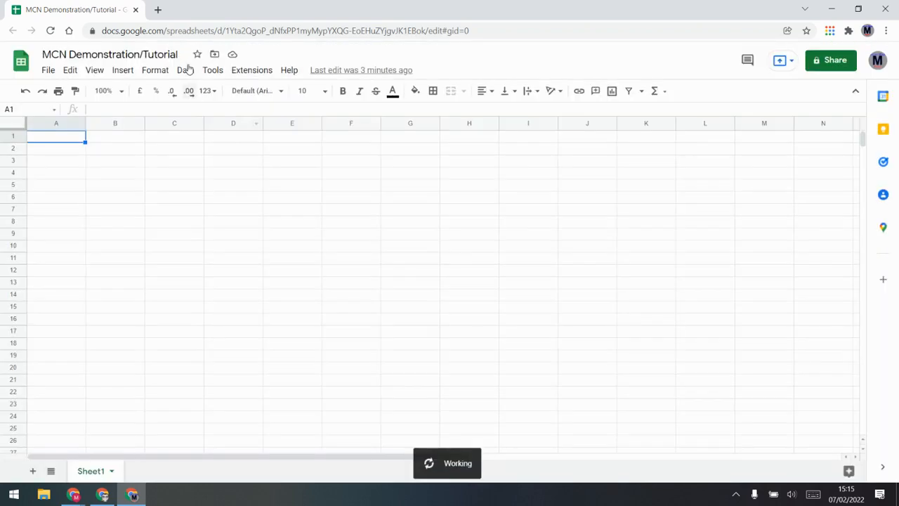
Launch the Magic Cell Notifications sidebar and scroll down to its Setup Triggers section
click(253, 70)
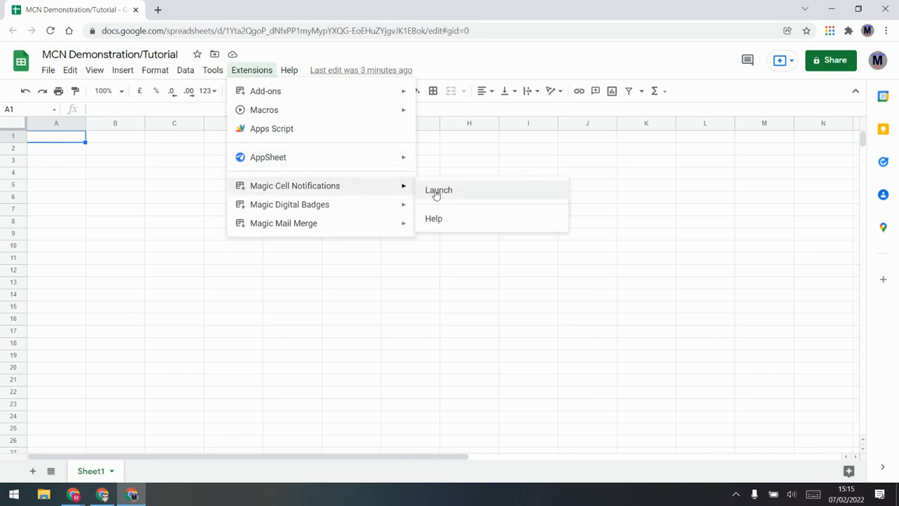
click(435, 190)
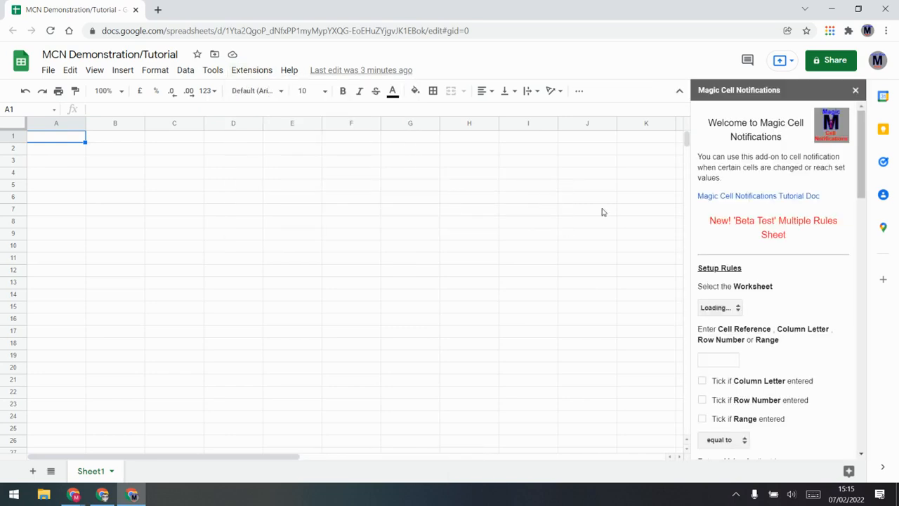
drag(860, 169, 848, 290)
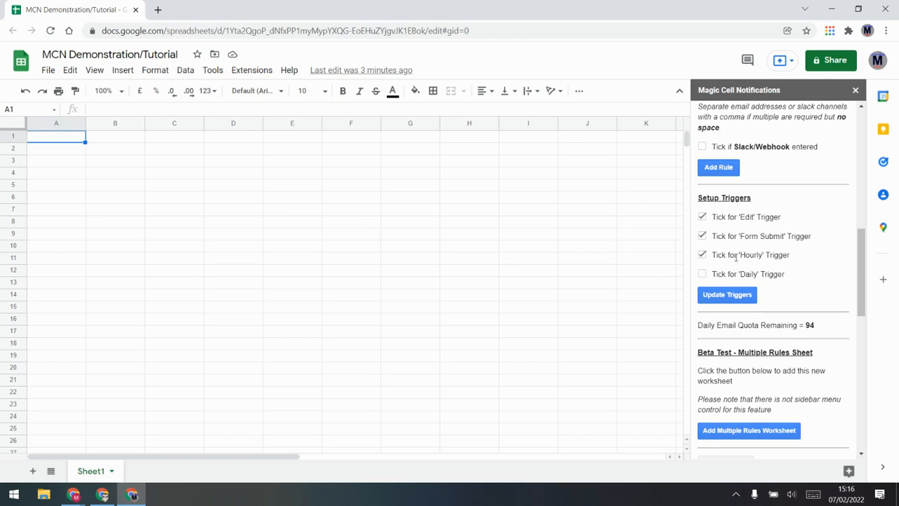
Tick Daily, untick Edit and Hourly, and save the Form Submit plus Daily triggers
click(703, 274)
click(702, 216)
click(732, 295)
click(703, 256)
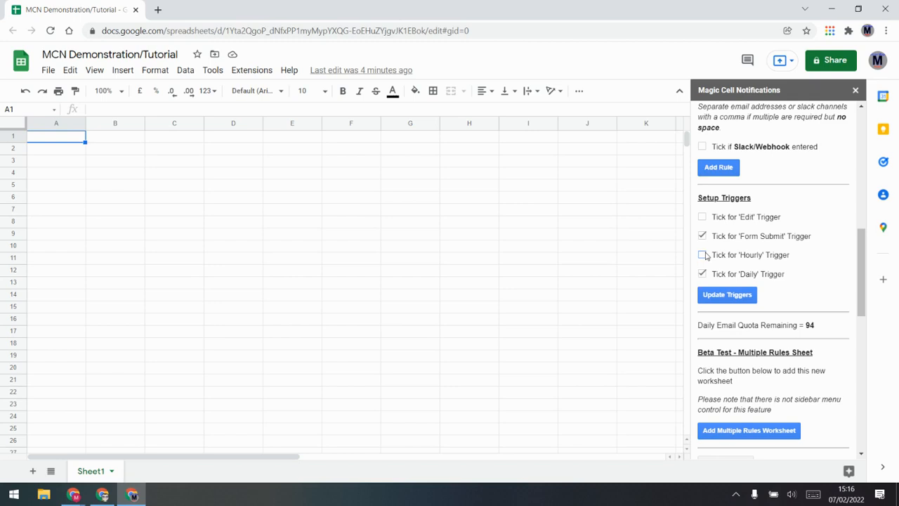
click(717, 295)
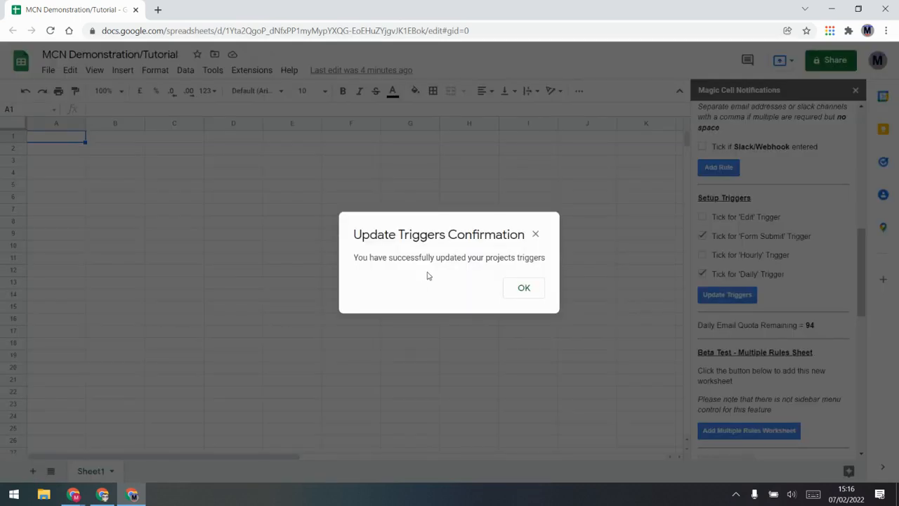
click(520, 290)
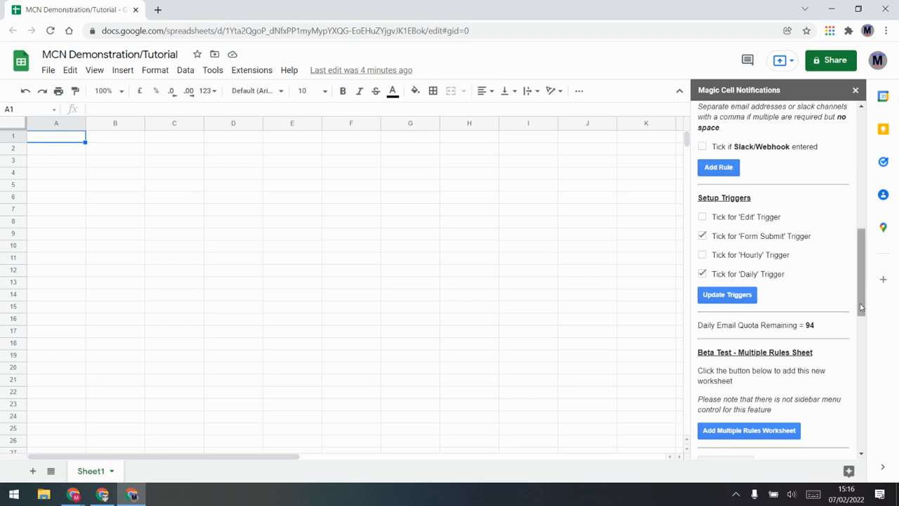
Keep Sheet1 as the rule's worksheet and add two new sheets, Sheet2 and Sheet3
drag(861, 307, 877, 179)
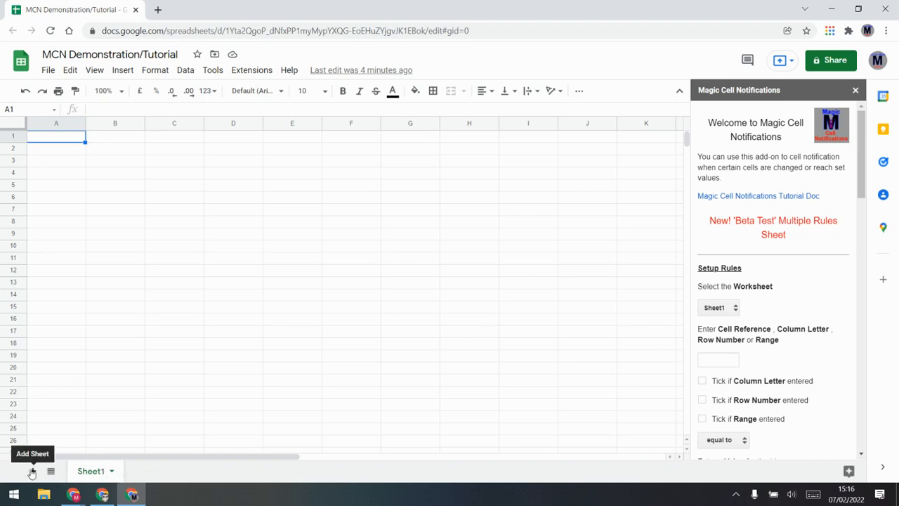
click(727, 308)
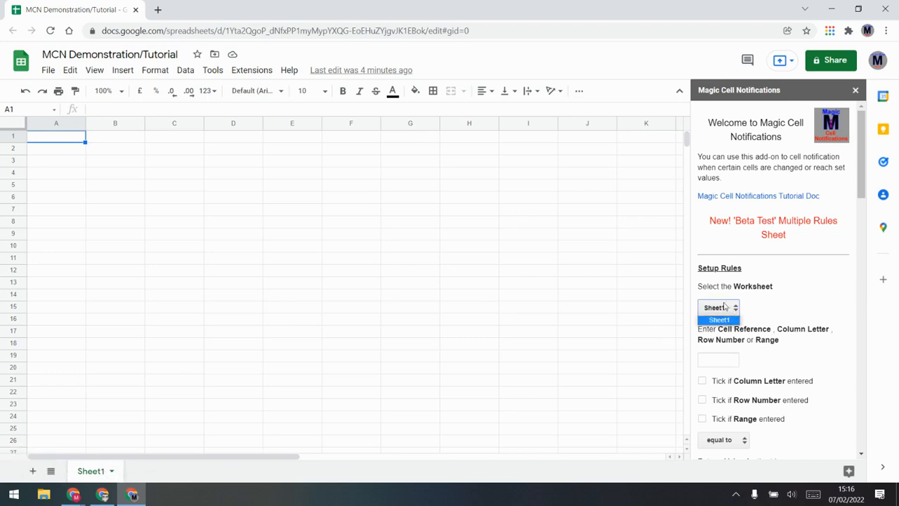
click(720, 319)
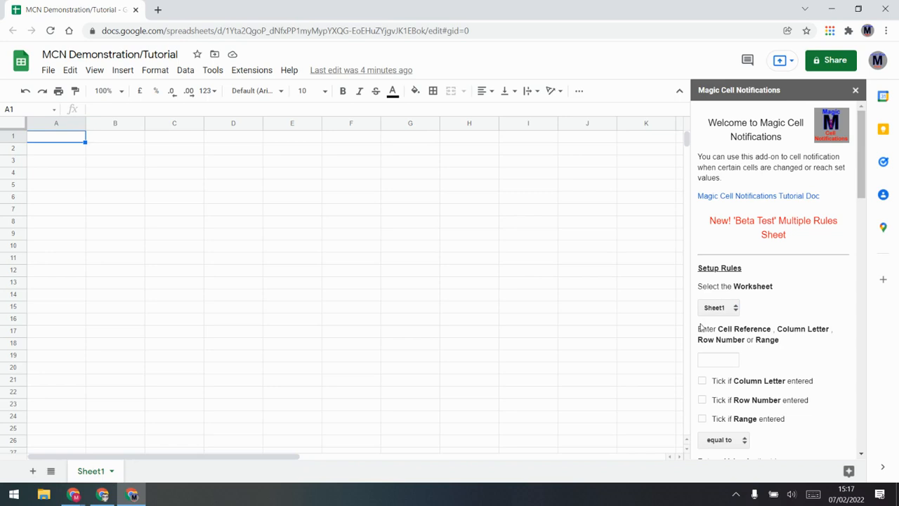
click(33, 472)
click(33, 471)
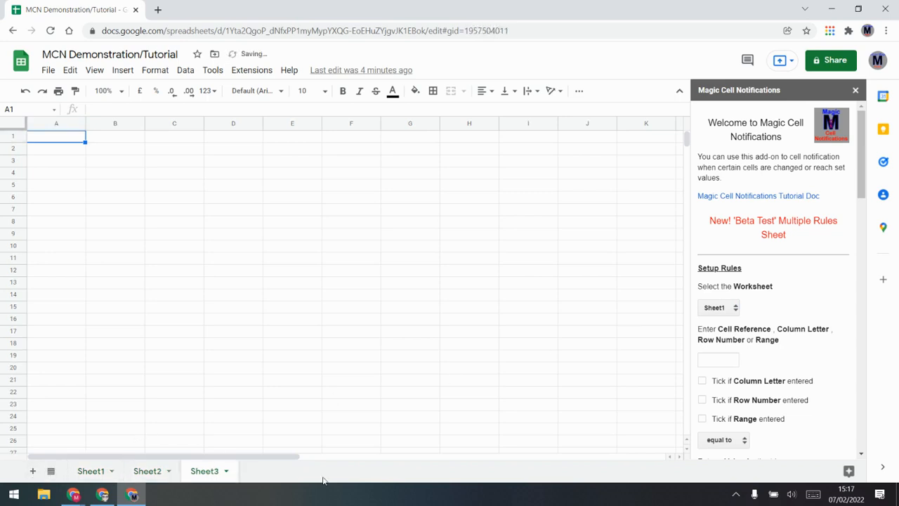
Relaunch the add-on sidebar so its worksheet list includes Sheet2 and Sheet3, leaving Sheet1 selected
click(722, 309)
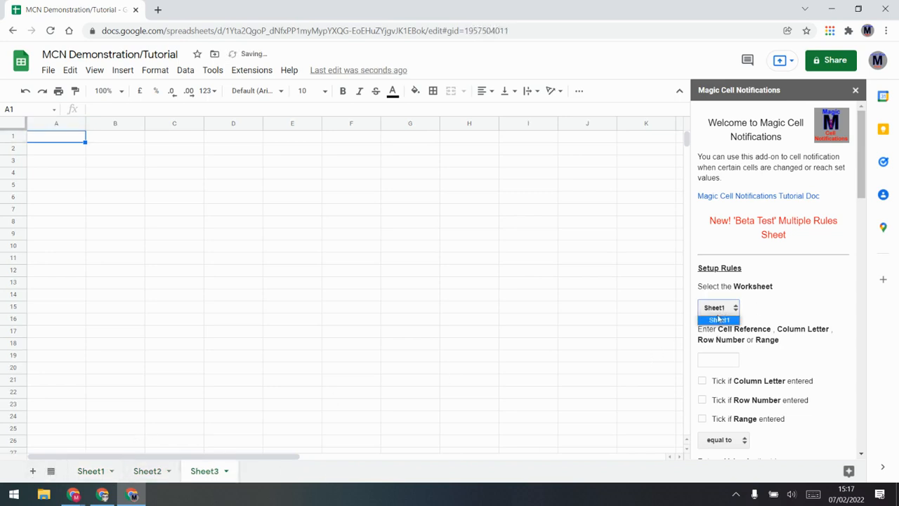
click(856, 92)
click(251, 70)
mouse_move(272, 187)
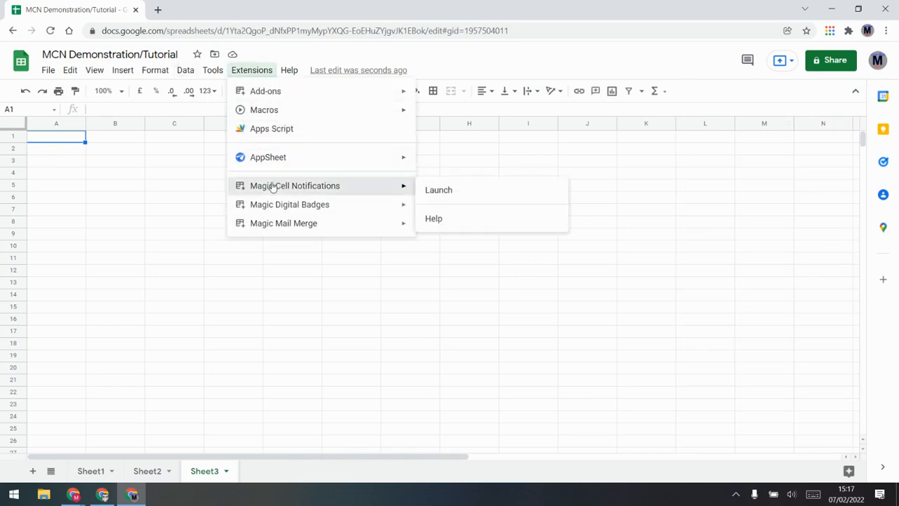
click(459, 188)
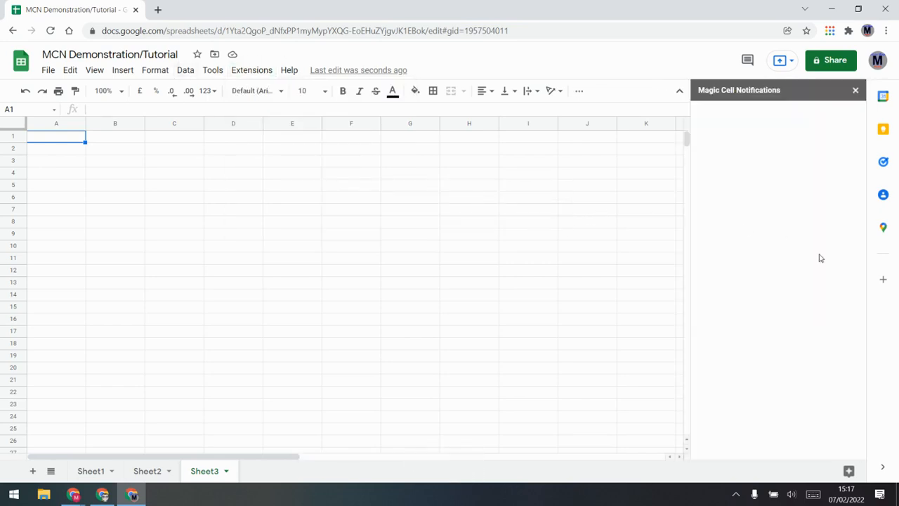
click(733, 312)
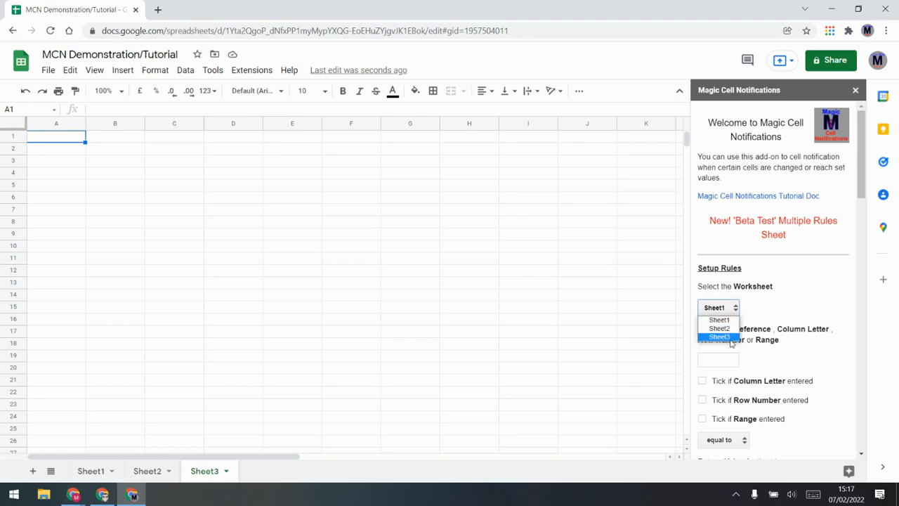
click(785, 307)
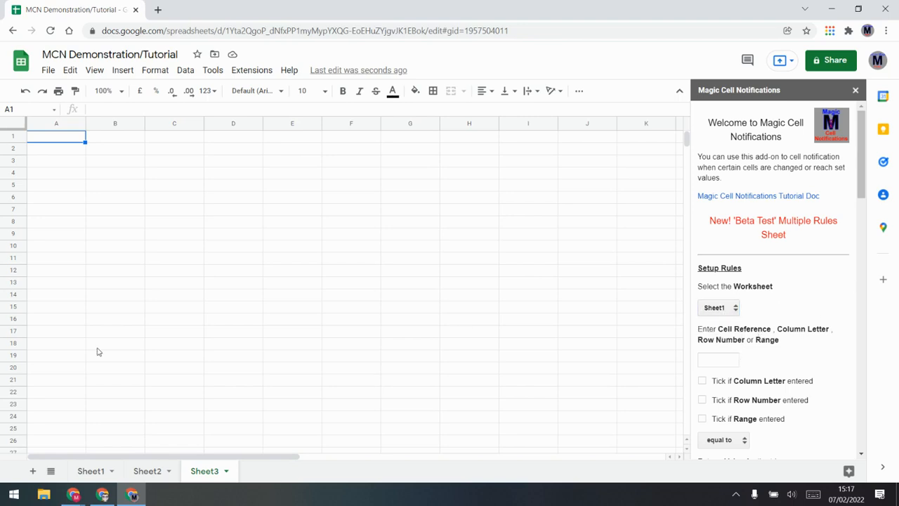
Enter A1 as the rule's cell reference in the sidebar
double_click(750, 328)
click(751, 339)
scroll(723, 338, down, 3)
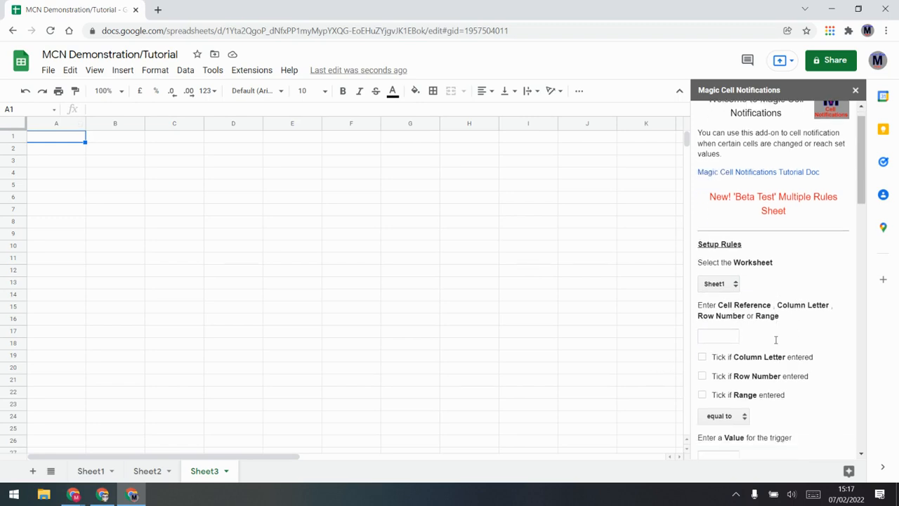
click(724, 243)
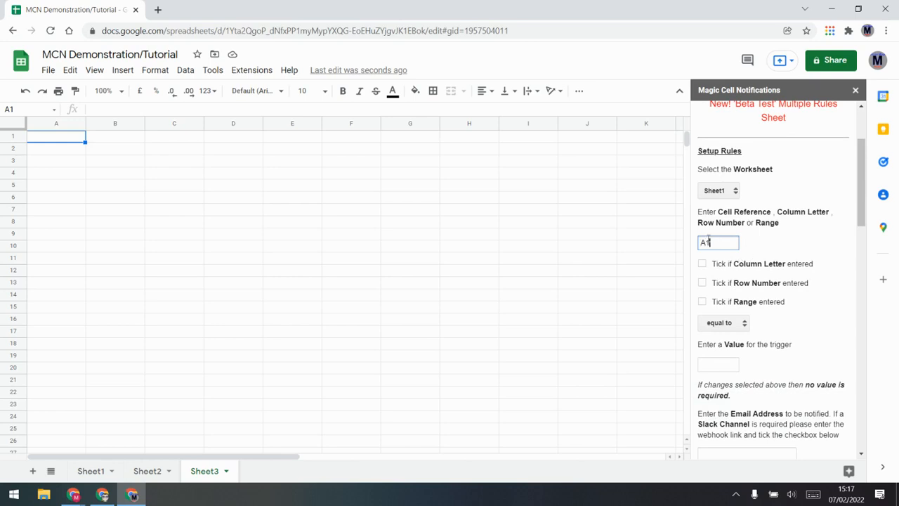
drag(713, 239, 688, 244)
click(790, 247)
Set the trigger value to 8, fill in the recipient's e-mail address, and add the rule
click(721, 363)
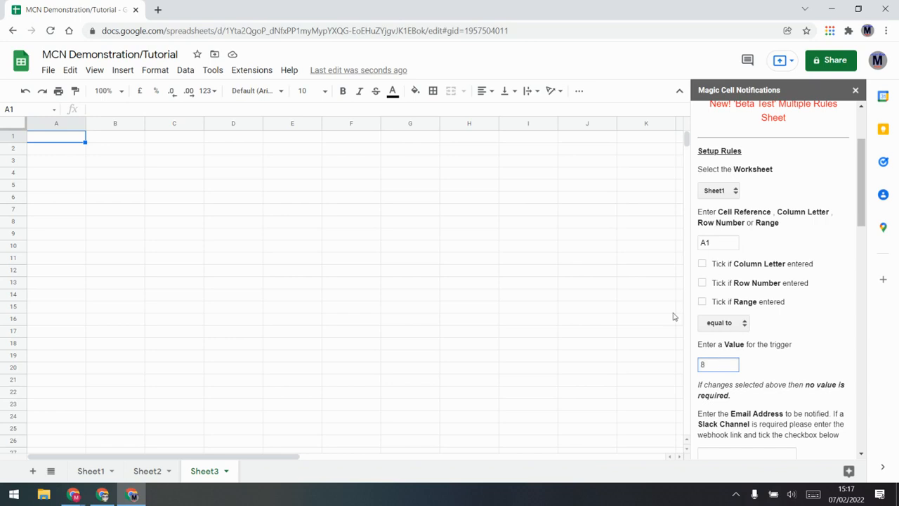
scroll(797, 377, down, 1)
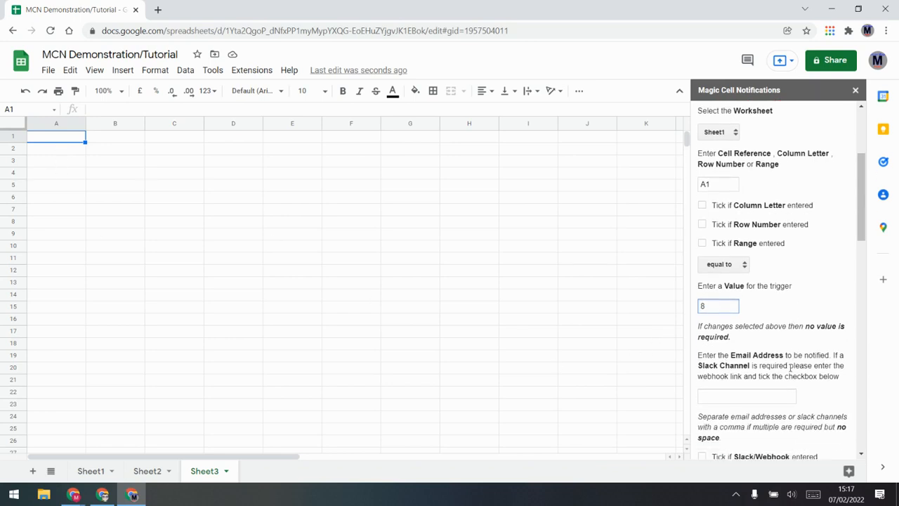
click(734, 399)
click(734, 420)
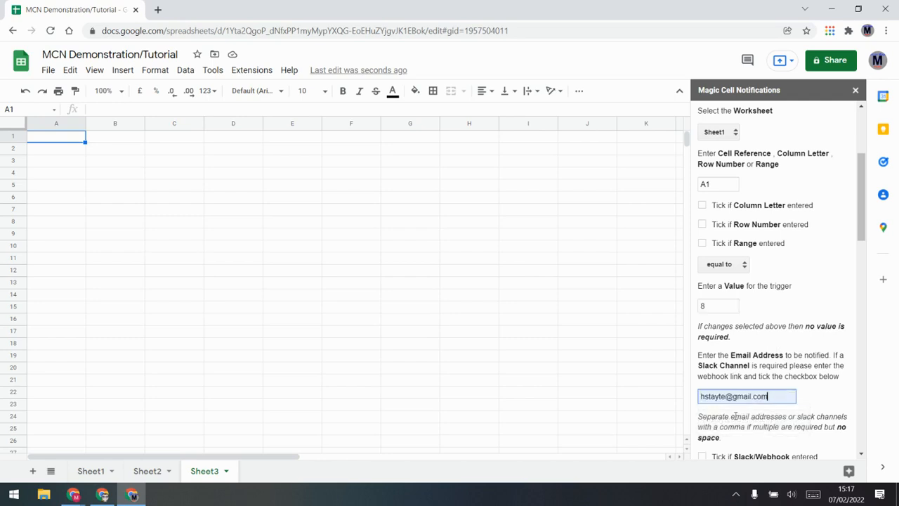
scroll(751, 391, down, 2)
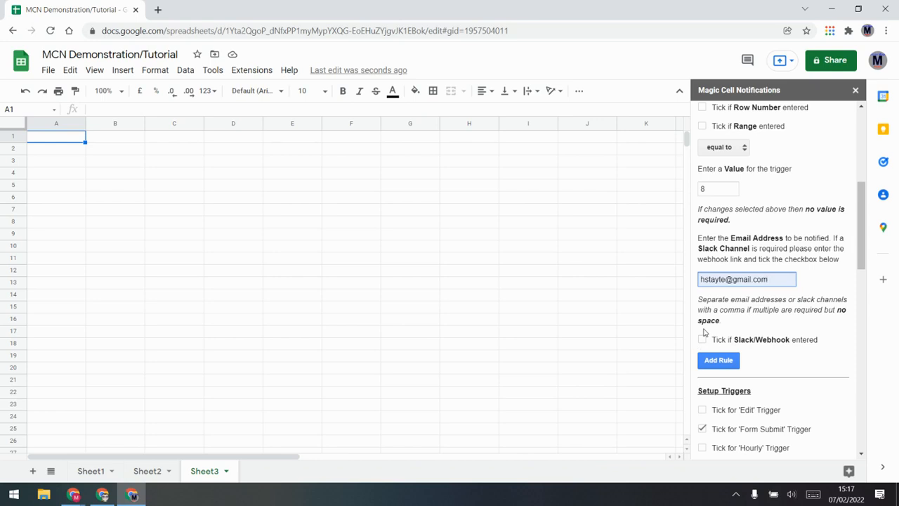
scroll(746, 284, up, 2)
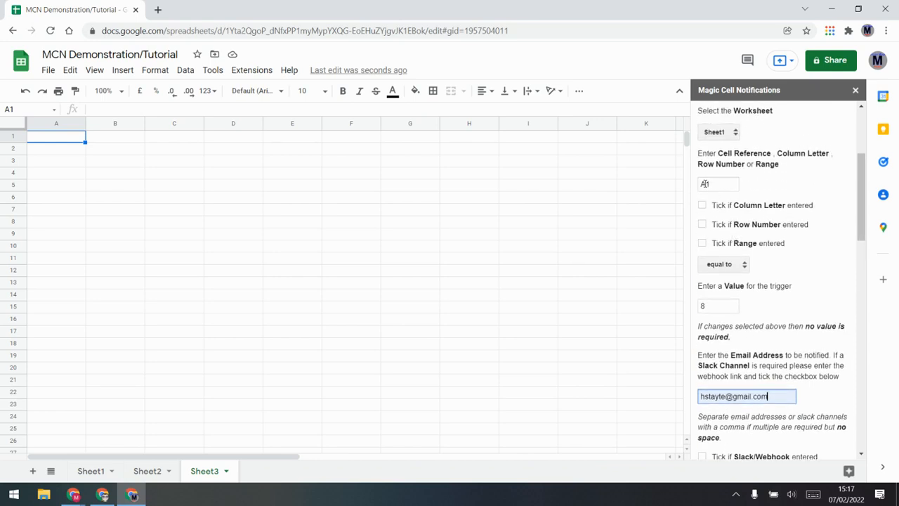
scroll(755, 407, down, 2)
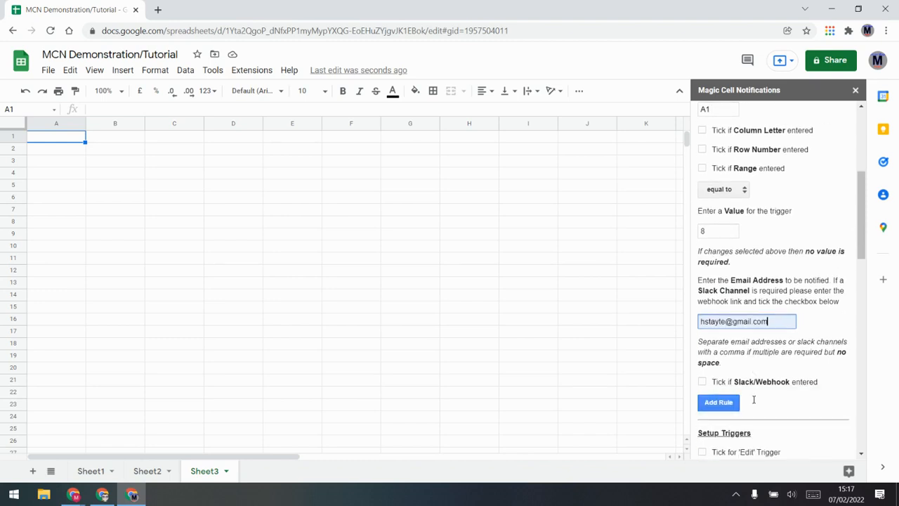
click(718, 359)
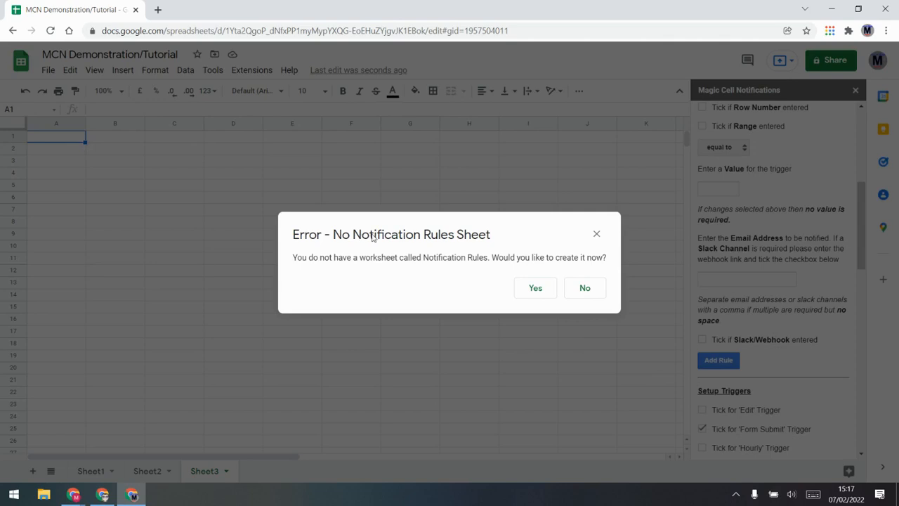
Create the Notification Rules sheet and enter 8 in Sheet1's cell A1
click(535, 289)
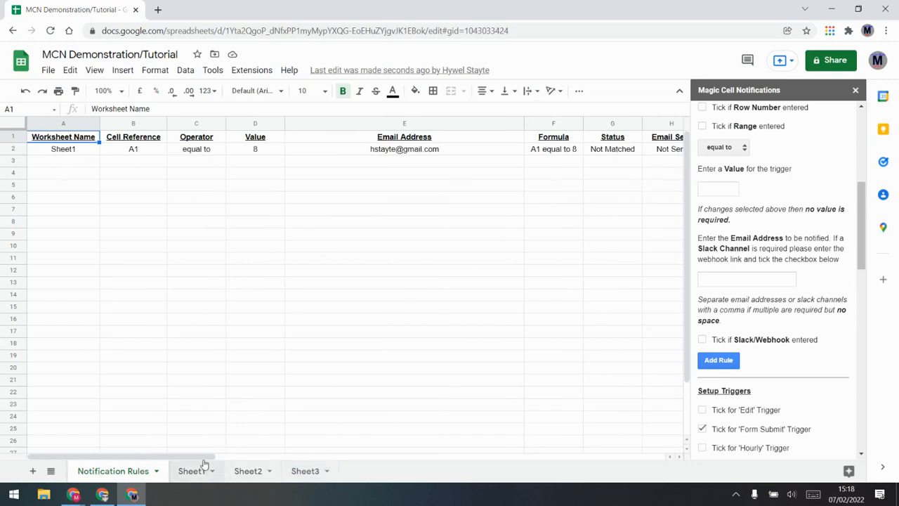
drag(203, 457, 134, 455)
click(189, 471)
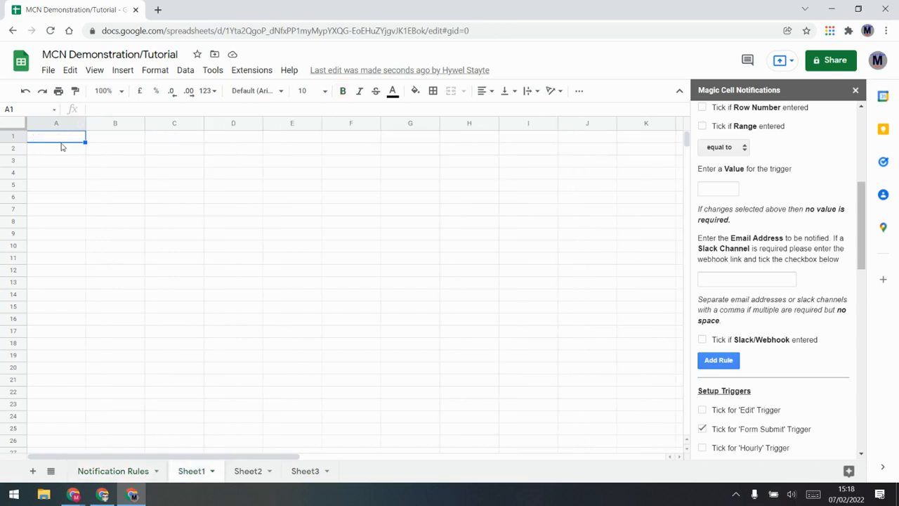
text(8)
click(92, 179)
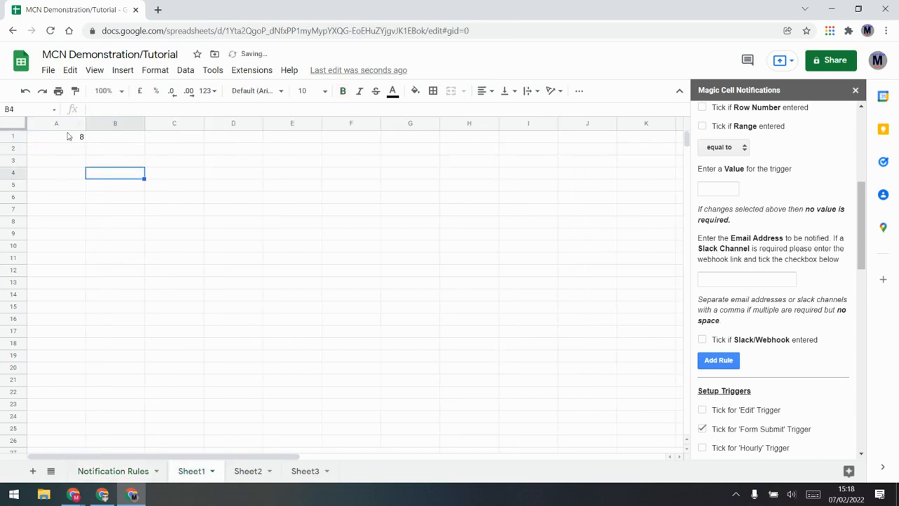
Run a manual rule check from Notification Rules and inspect the Email Template cell I2
click(142, 478)
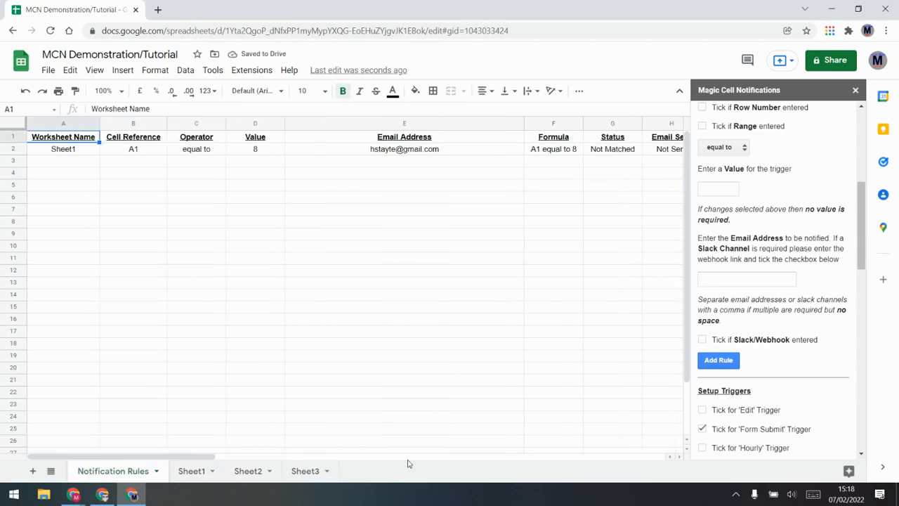
drag(210, 462, 250, 462)
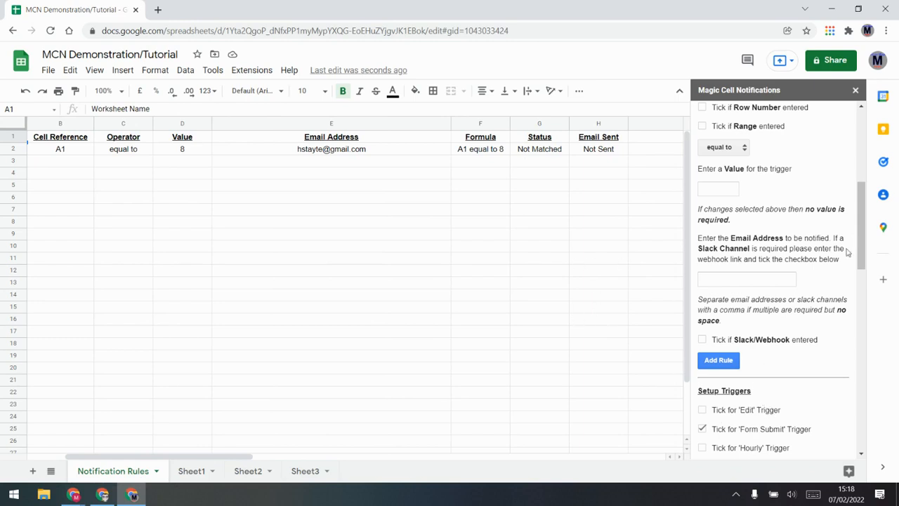
scroll(759, 338, down, 5)
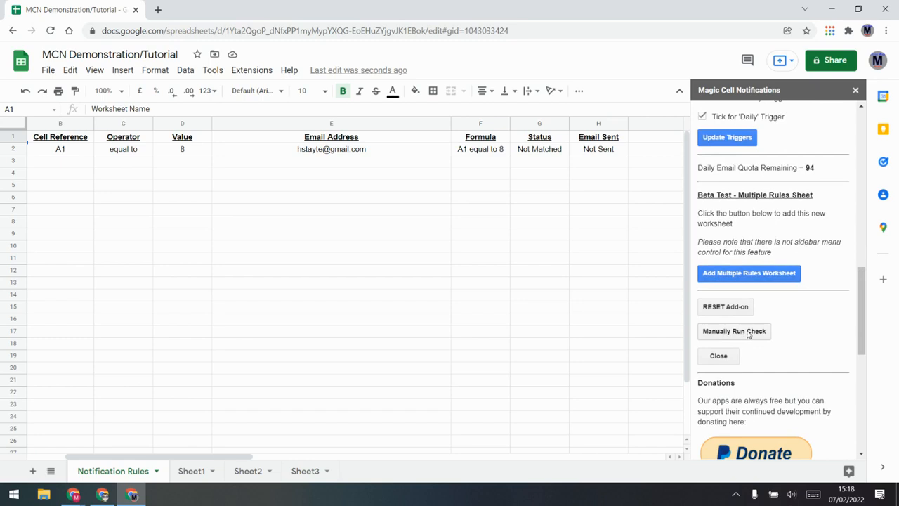
click(748, 333)
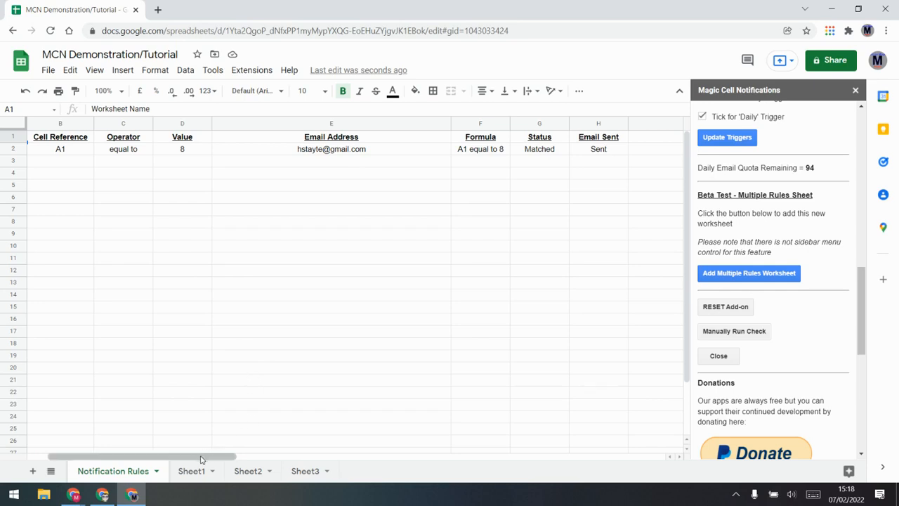
drag(203, 456, 273, 455)
click(561, 149)
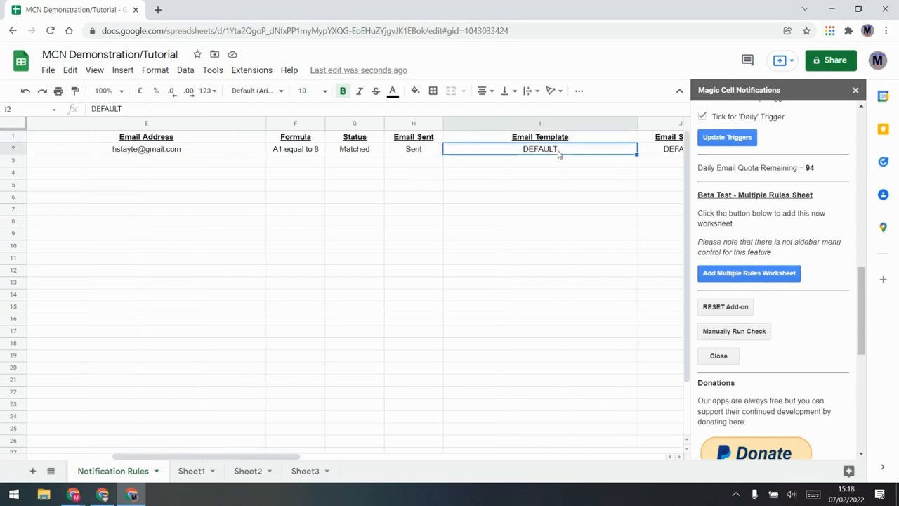
click(658, 153)
click(579, 149)
Refresh Gmail, read the Magic Cell Notification email about the A1-equals-8 rule, then return to Sheets
click(103, 495)
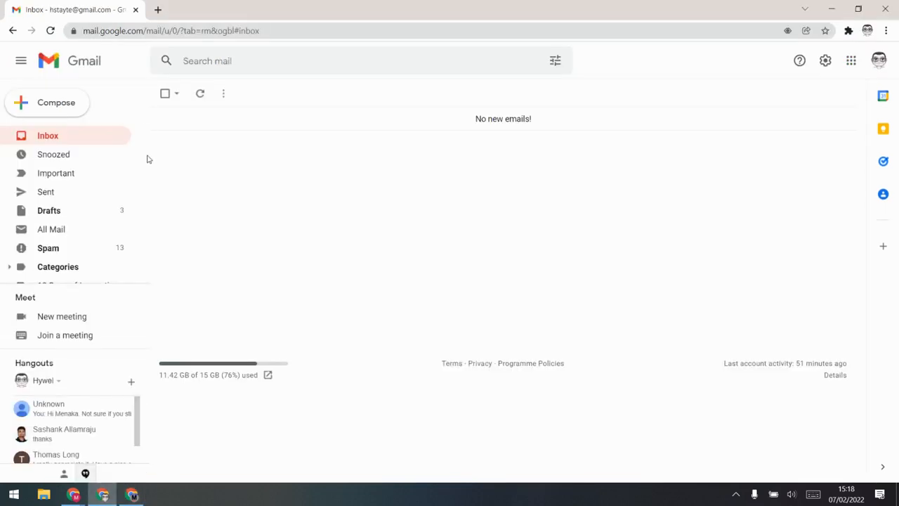
click(51, 136)
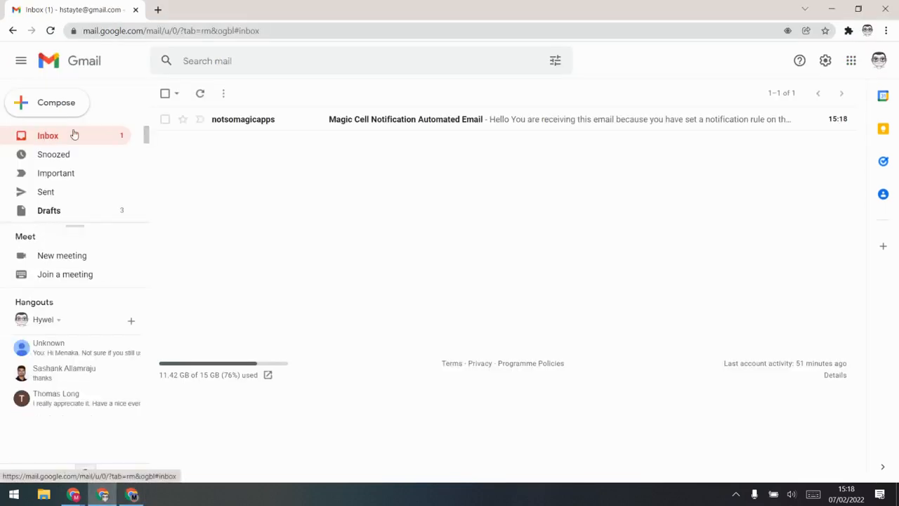
click(448, 119)
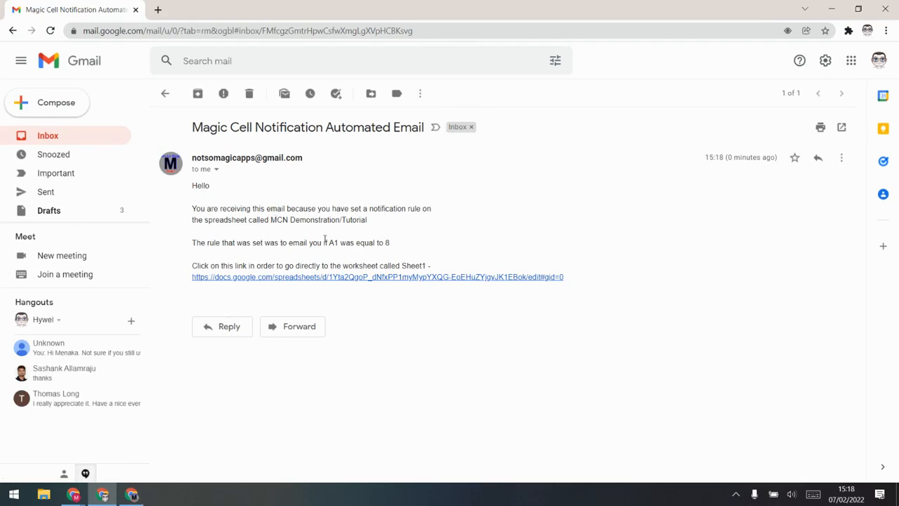
drag(368, 220, 274, 220)
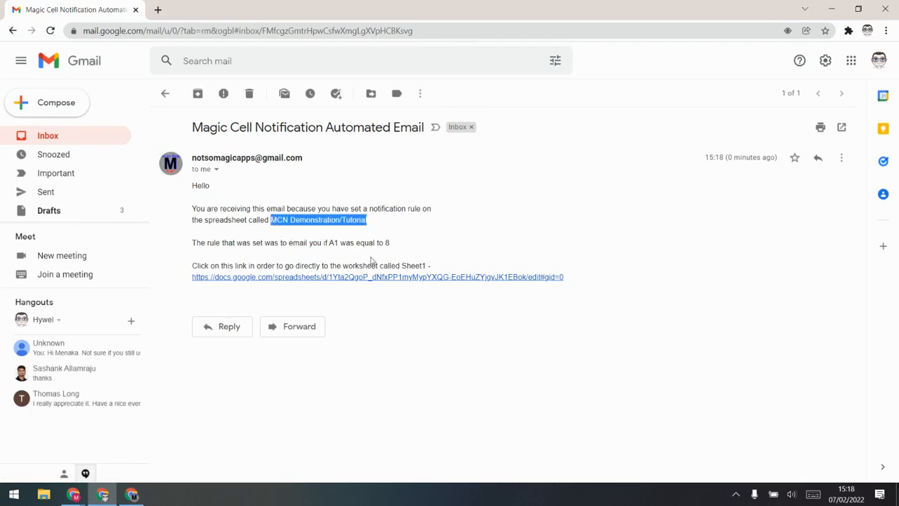
click(385, 244)
drag(385, 244, 226, 255)
click(430, 264)
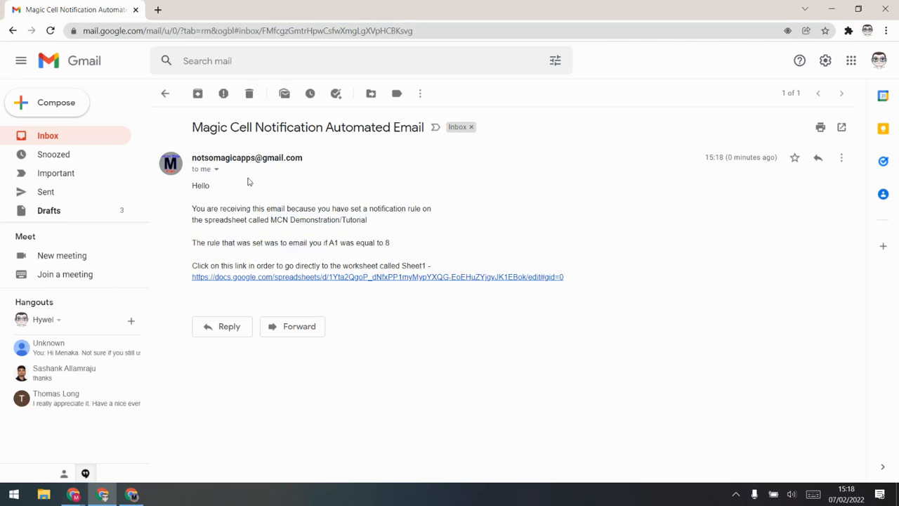
click(131, 494)
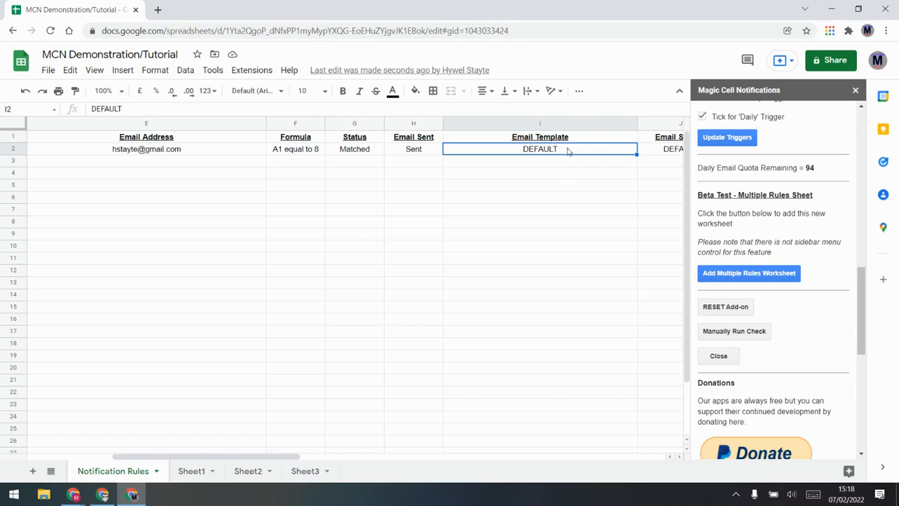
Replace the Email Template with a greeting introducing the sender by name, and delete the 8 from Sheet1's A1
text(Hello )
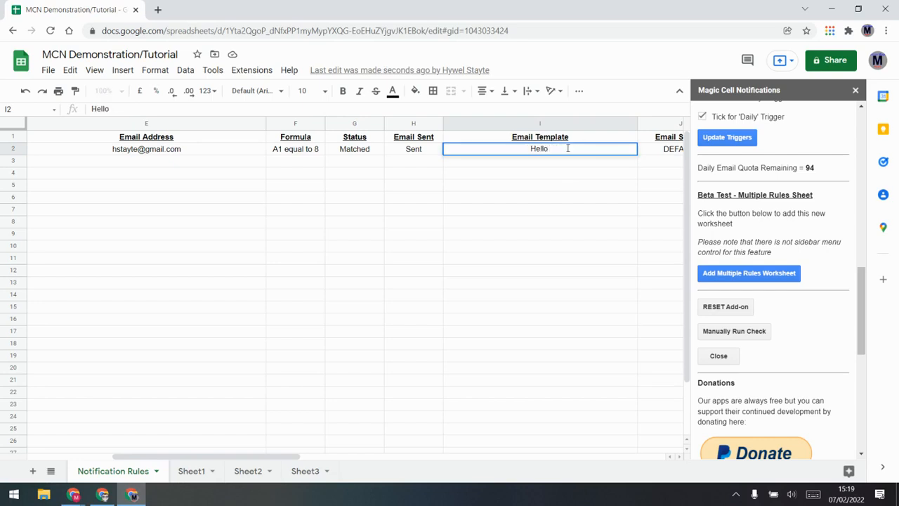
text(my name is H)
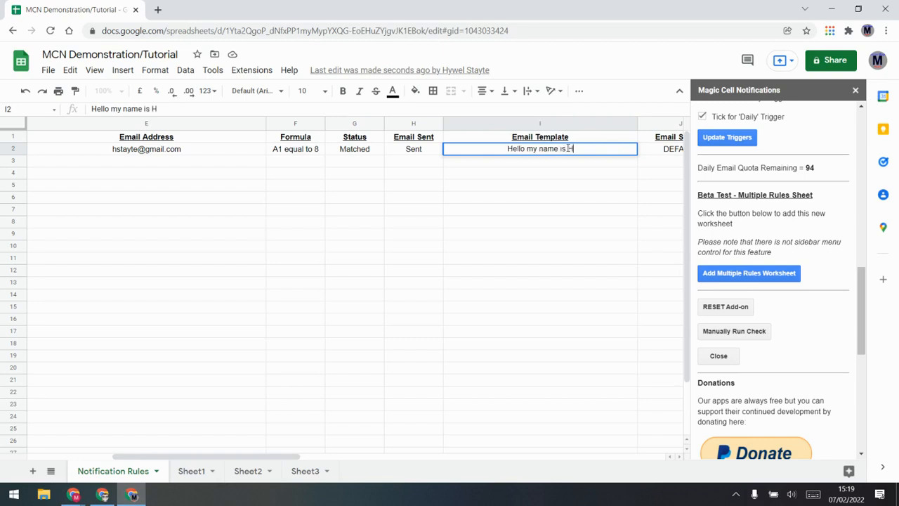
text(ywel)
key(Return)
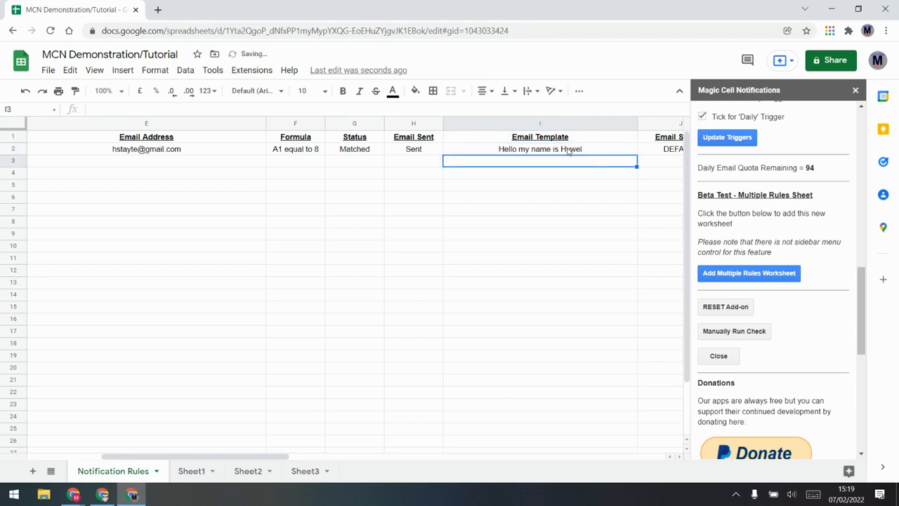
click(191, 471)
click(58, 139)
key(Delete)
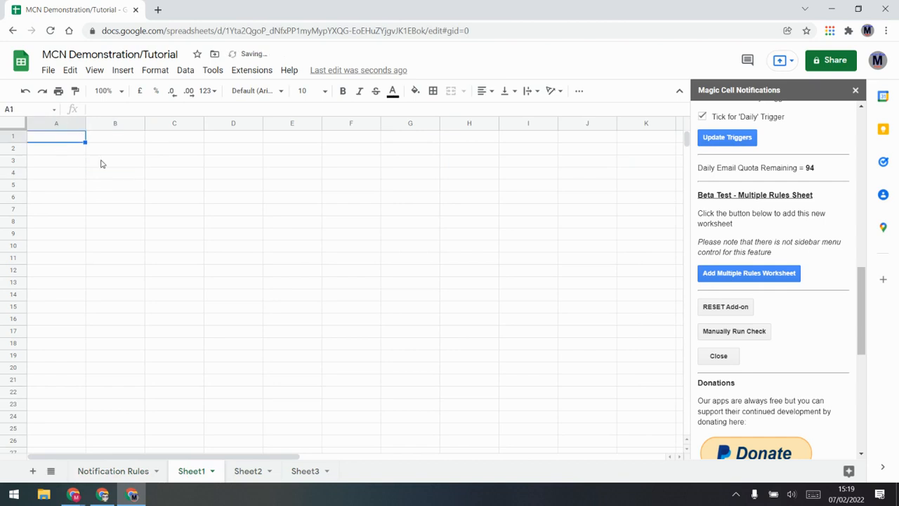
click(105, 197)
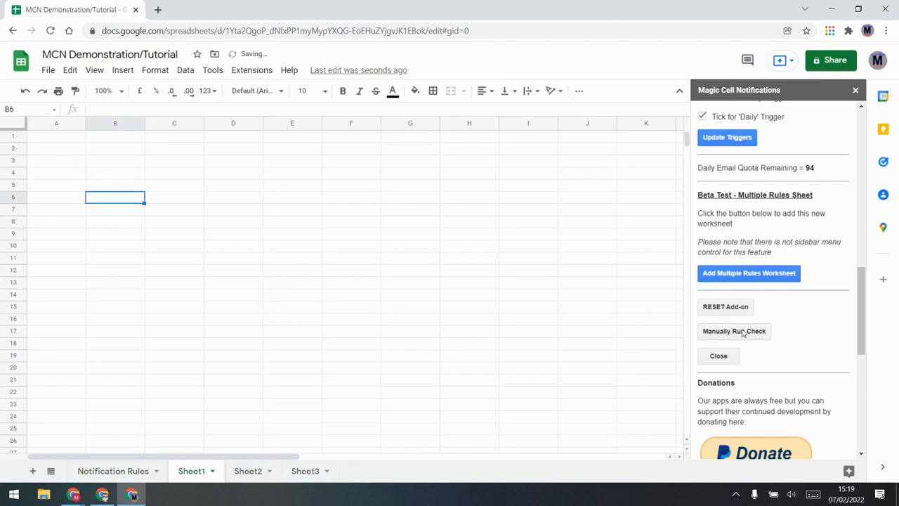
Tick the Edit trigger on Notification Rules, save the trigger update, and return to Sheet1
click(105, 475)
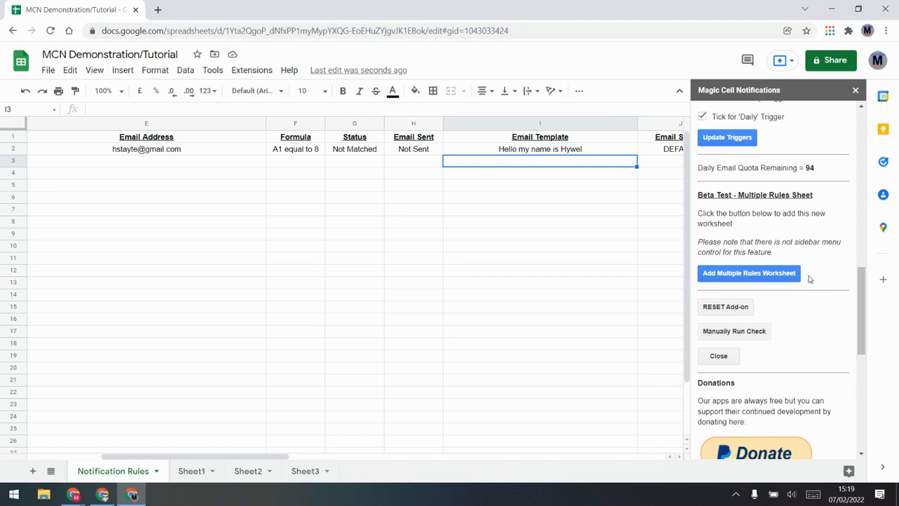
scroll(801, 267, up, 2)
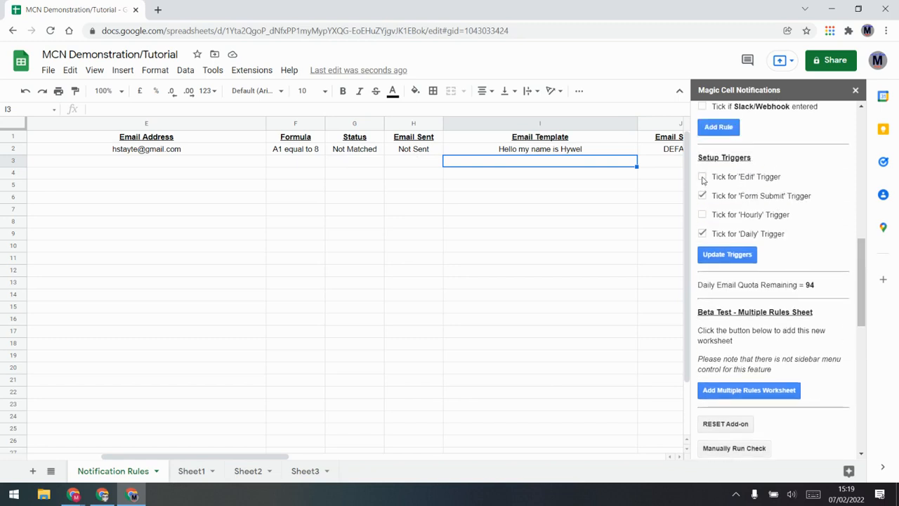
click(730, 256)
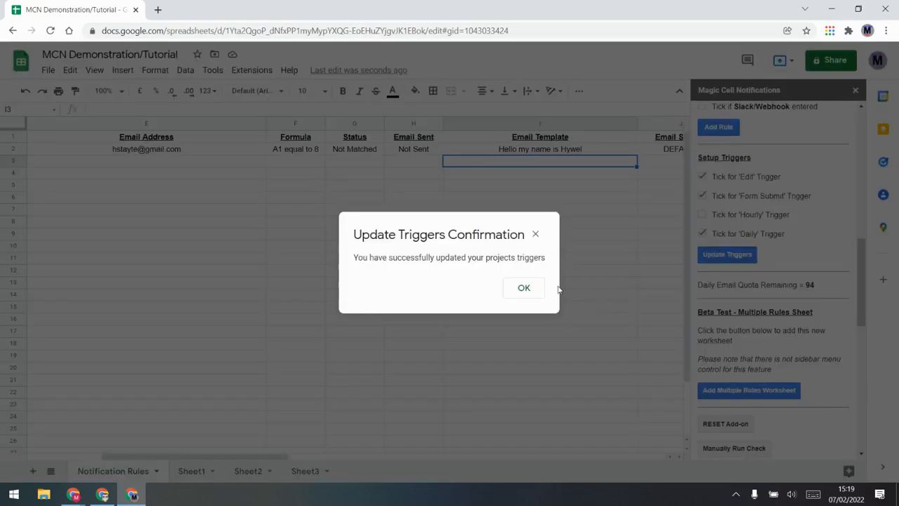
click(535, 288)
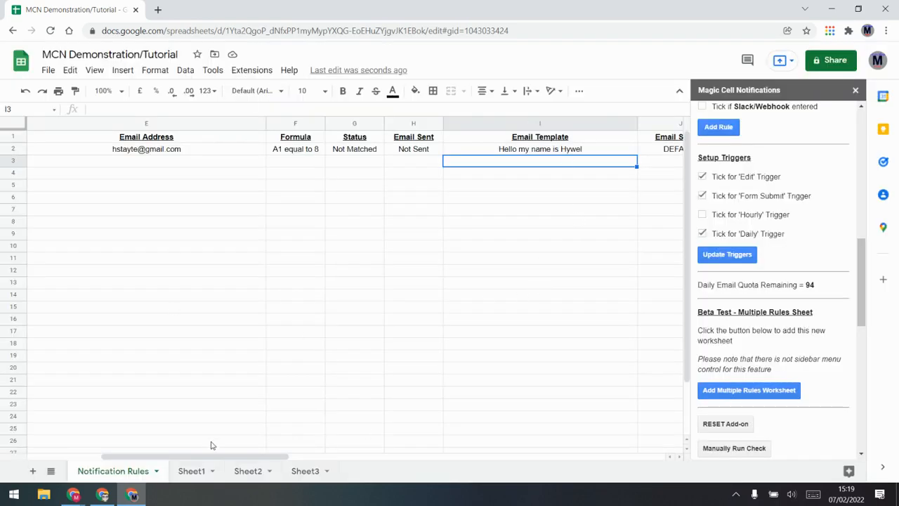
click(191, 471)
Type 8 into Sheet1's A1, check the rule shows Sent on Notification Rules, then bring up Gmail
click(63, 137)
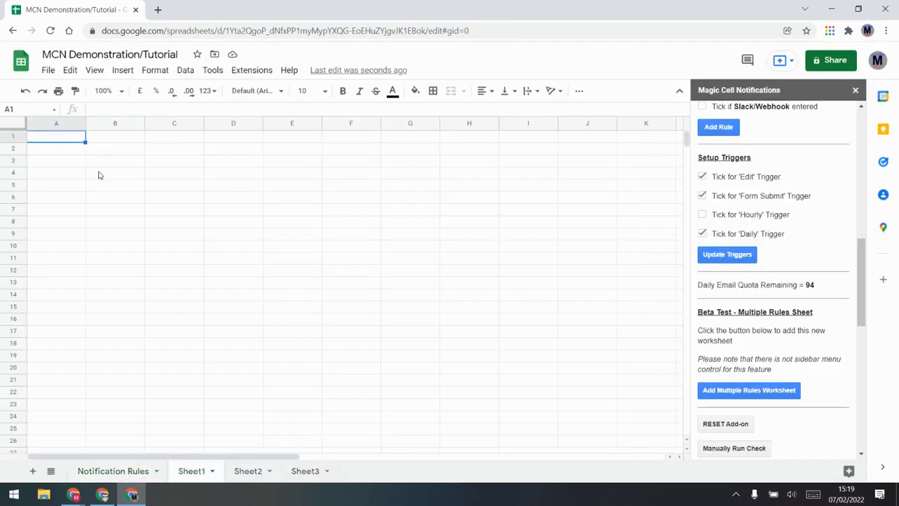
text(8)
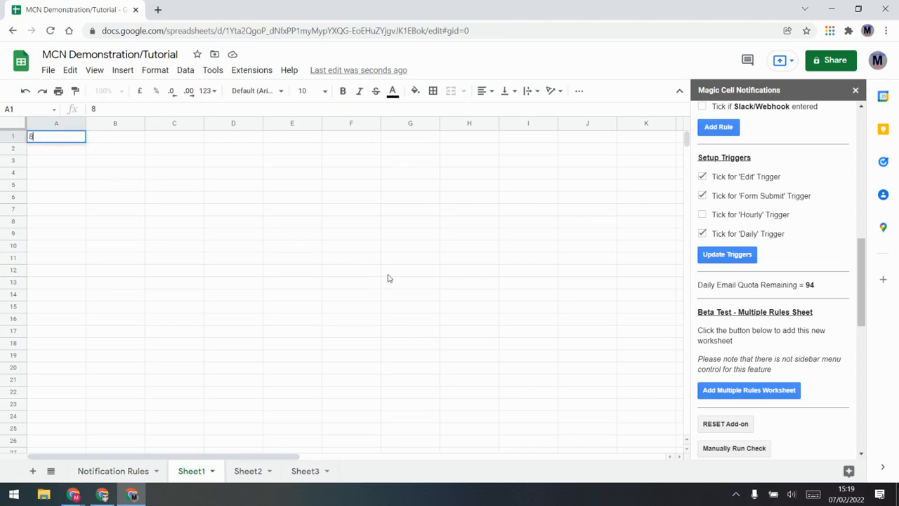
key(Return)
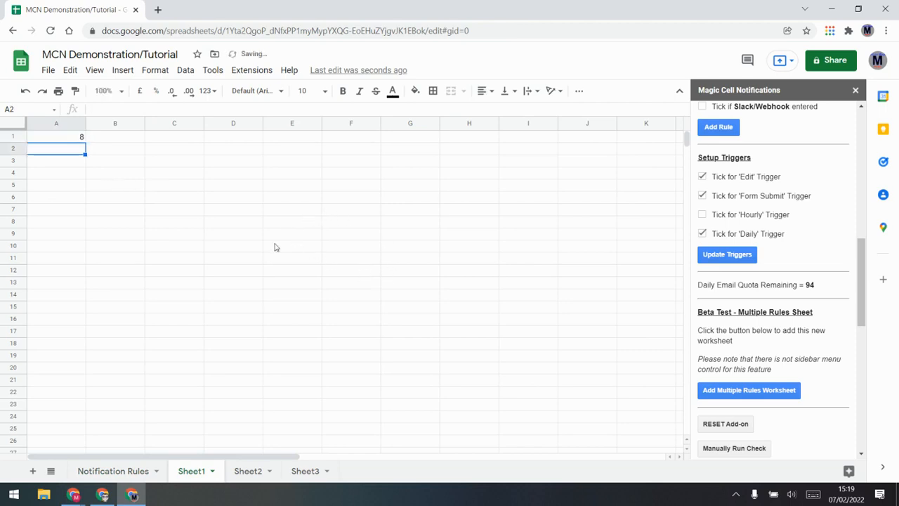
click(125, 472)
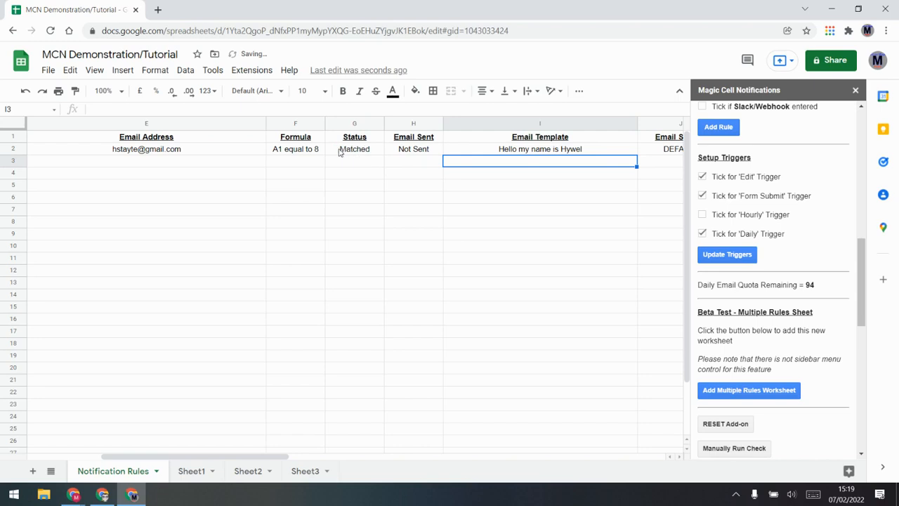
click(566, 149)
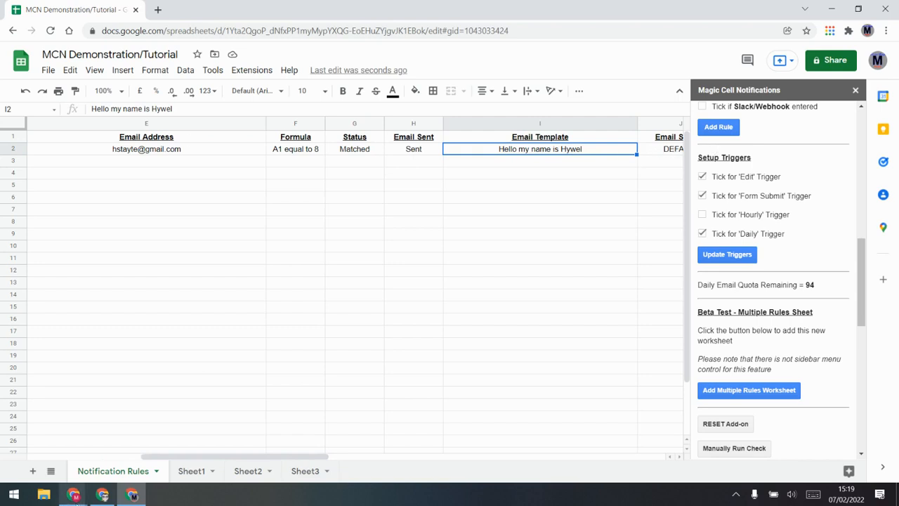
click(85, 496)
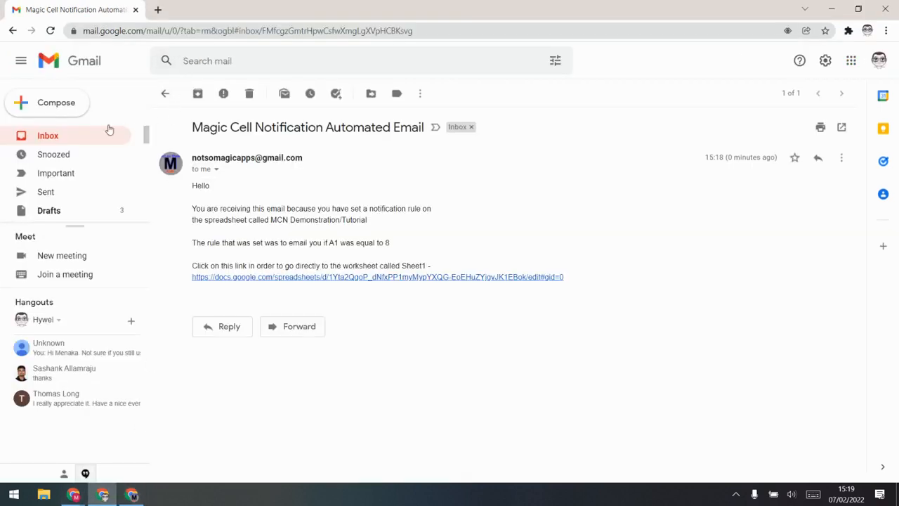
Refresh the Gmail inbox and inspect the newest notification email's custom greeting body and subject
click(49, 137)
click(54, 136)
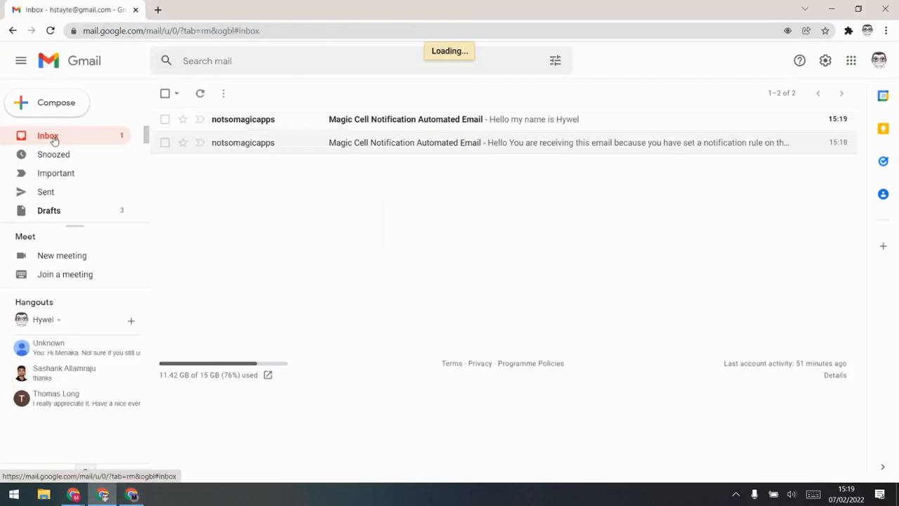
click(459, 120)
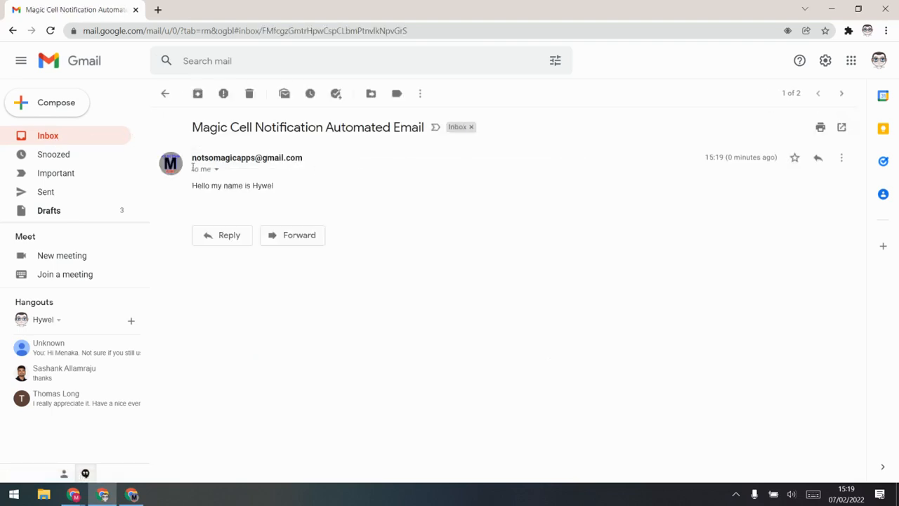
drag(195, 188, 298, 190)
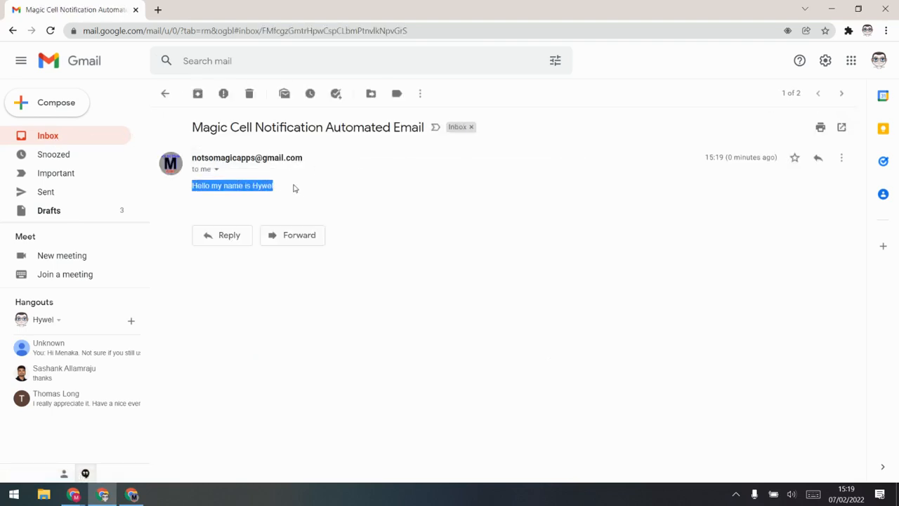
click(199, 127)
drag(194, 127, 438, 141)
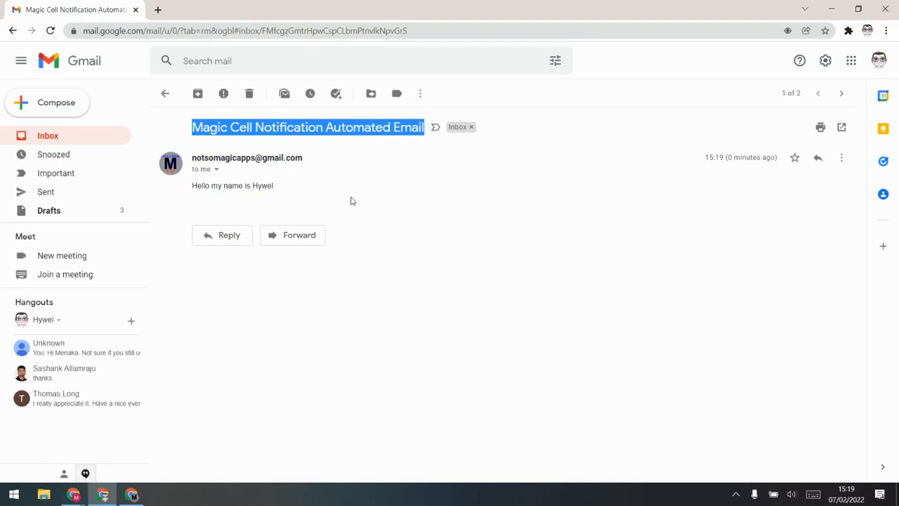
click(131, 495)
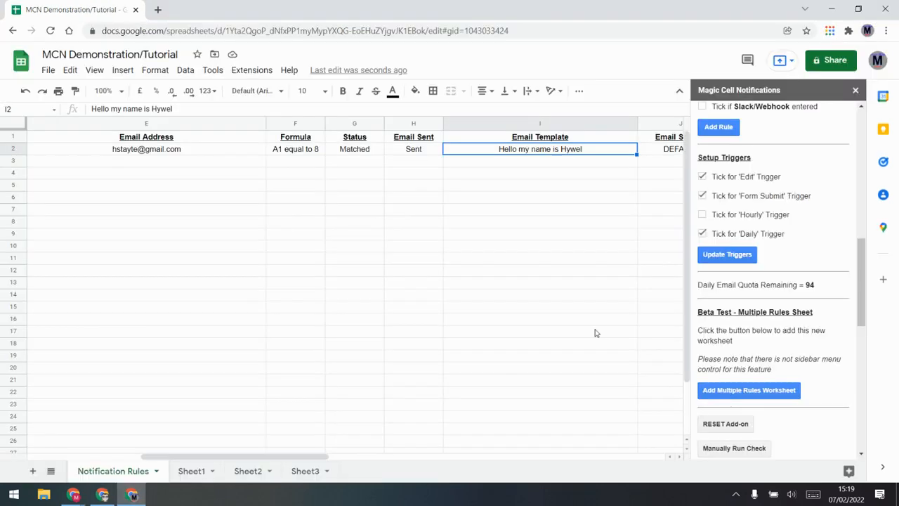
Open the Magic Cell Notifications tutorial document at its Insert Fields section
scroll(854, 261, up, 10)
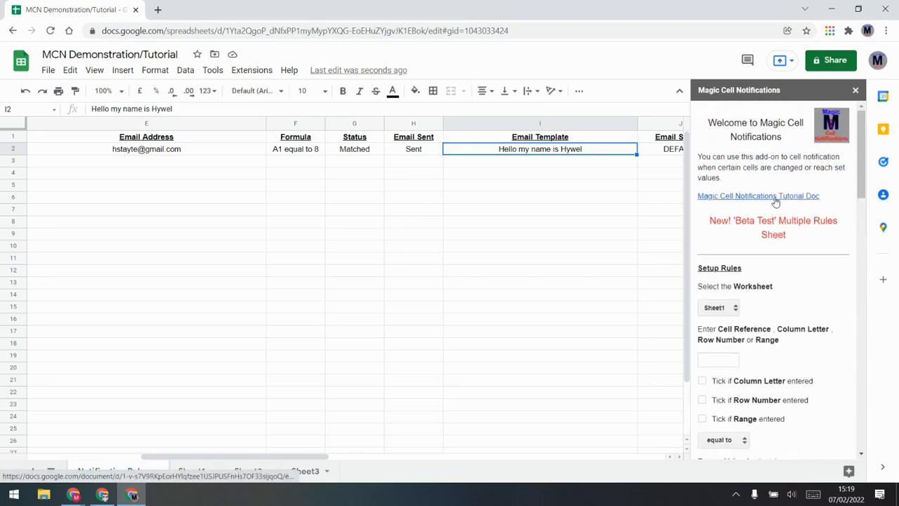
click(769, 202)
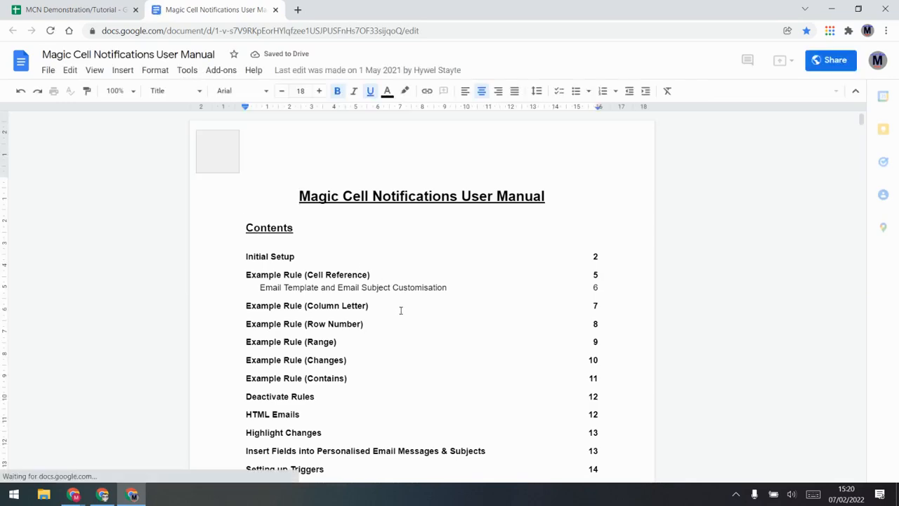
click(350, 392)
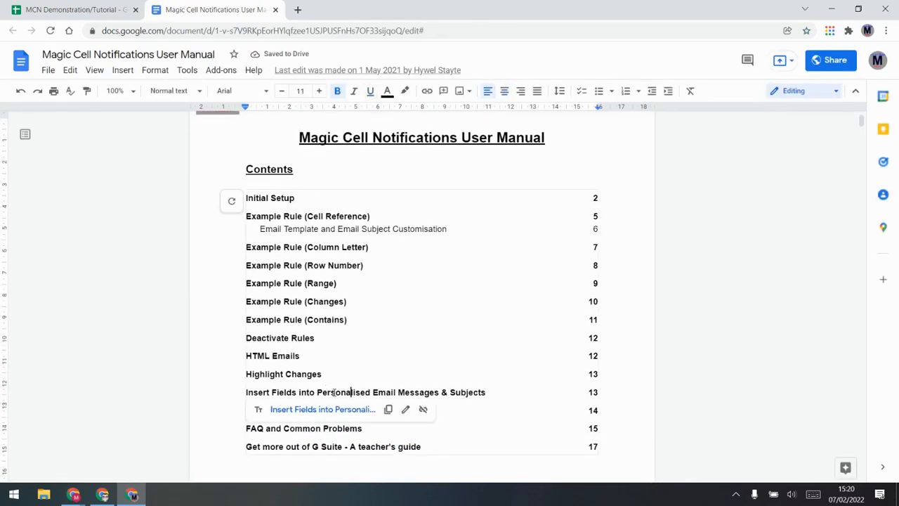
click(345, 411)
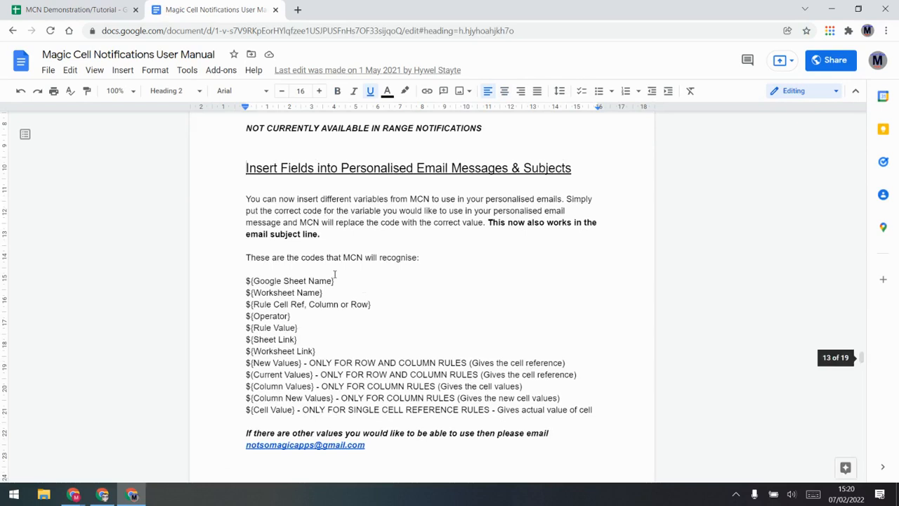
Select the ${Worksheet Name} placeholder code and return to edit the email template in I2
scroll(335, 274, down, 1)
drag(327, 296, 246, 221)
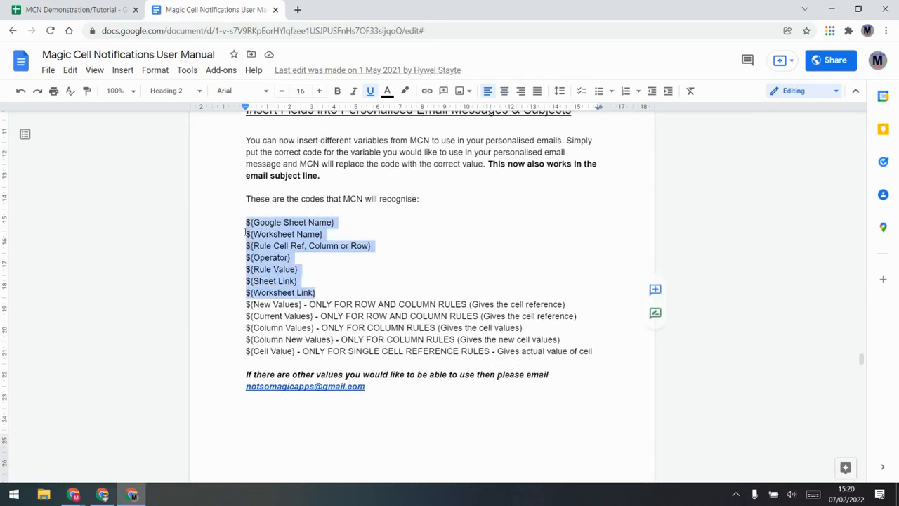
click(272, 245)
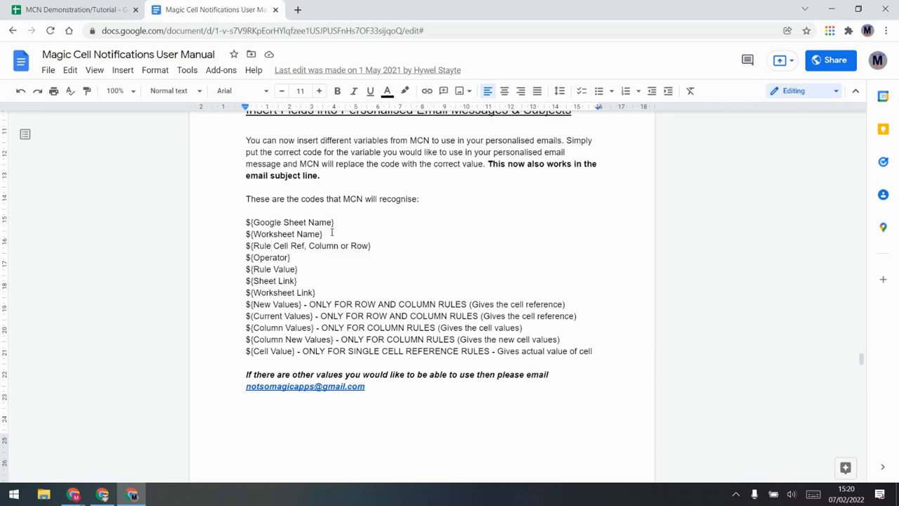
drag(332, 232, 217, 236)
key(ctrl+c)
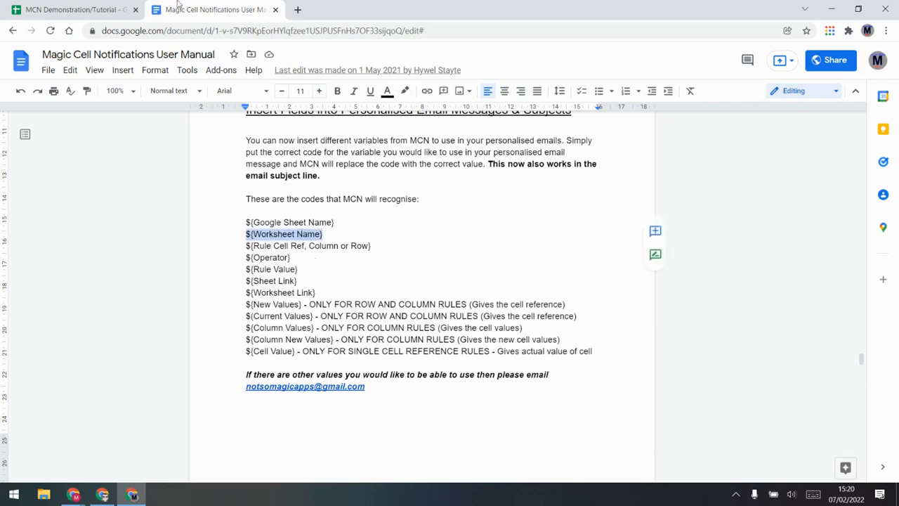
click(96, 9)
double_click(618, 147)
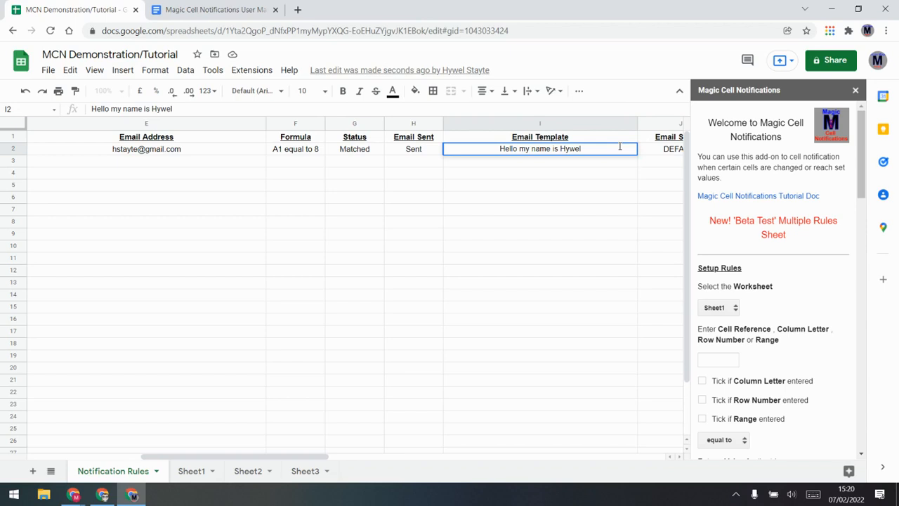
Paste ${Worksheet Name} as a new second line of the I2 email template
key(alt+Return)
key(ctrl+v)
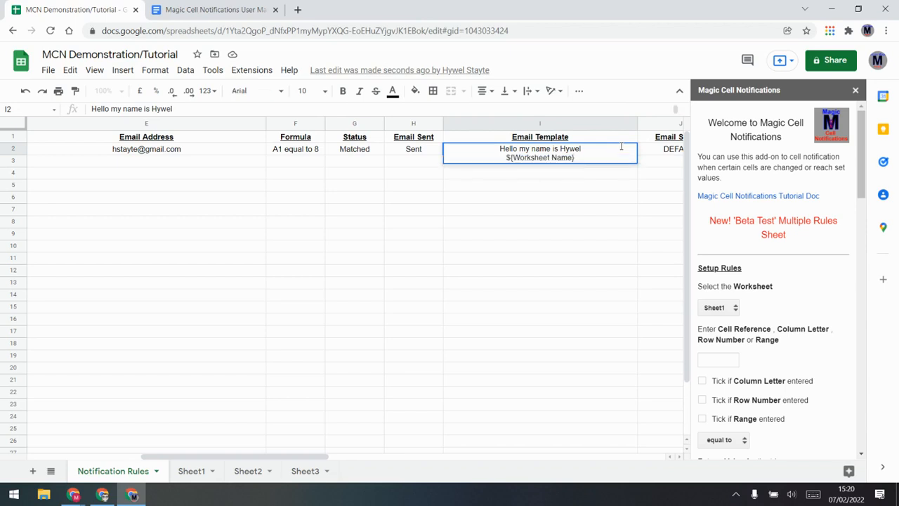
click(581, 199)
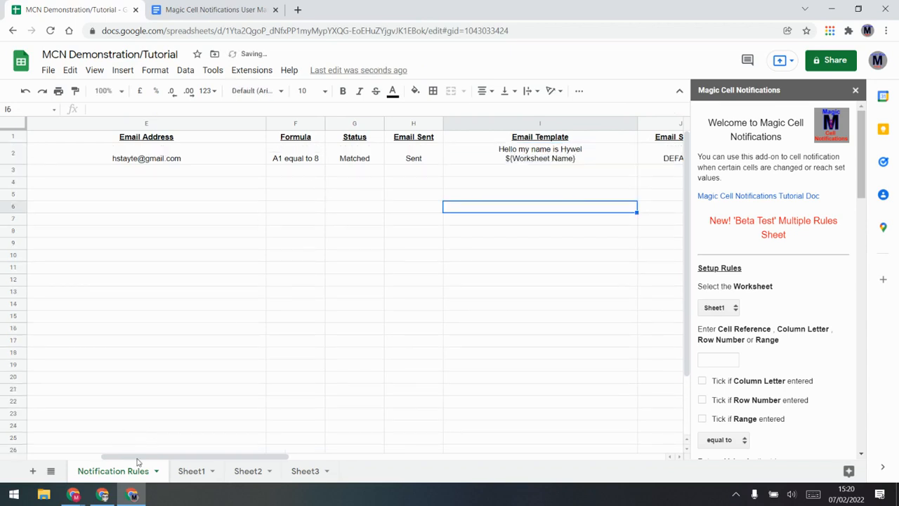
Re-enter 8 in Sheet1 cell A1 to re-trigger the rule
click(189, 471)
click(67, 140)
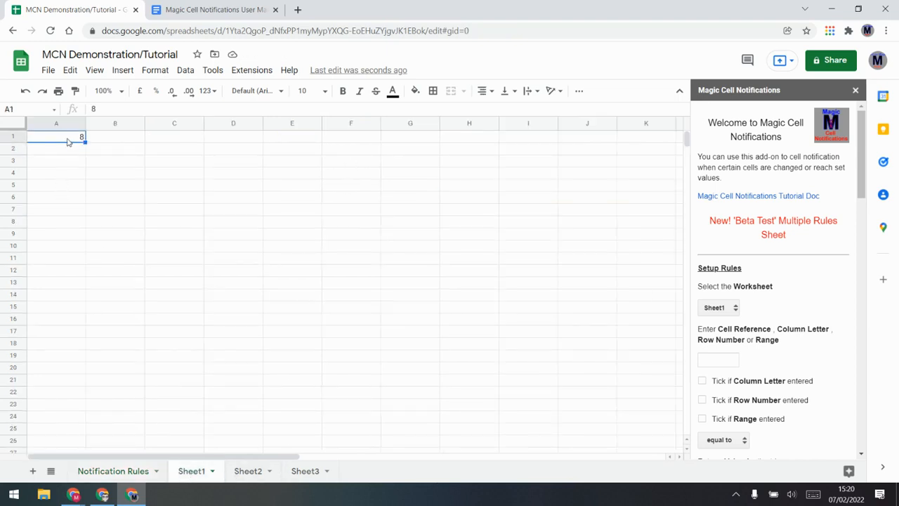
click(133, 471)
click(293, 316)
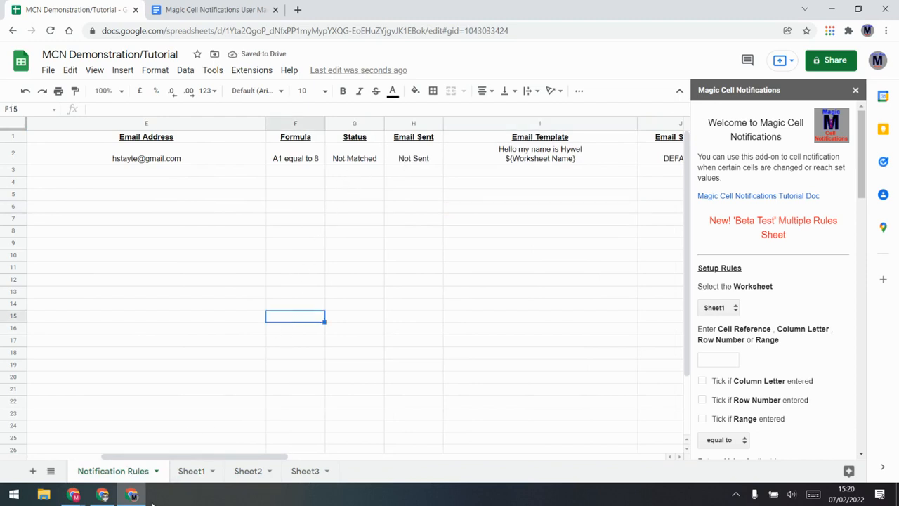
click(191, 471)
text(8)
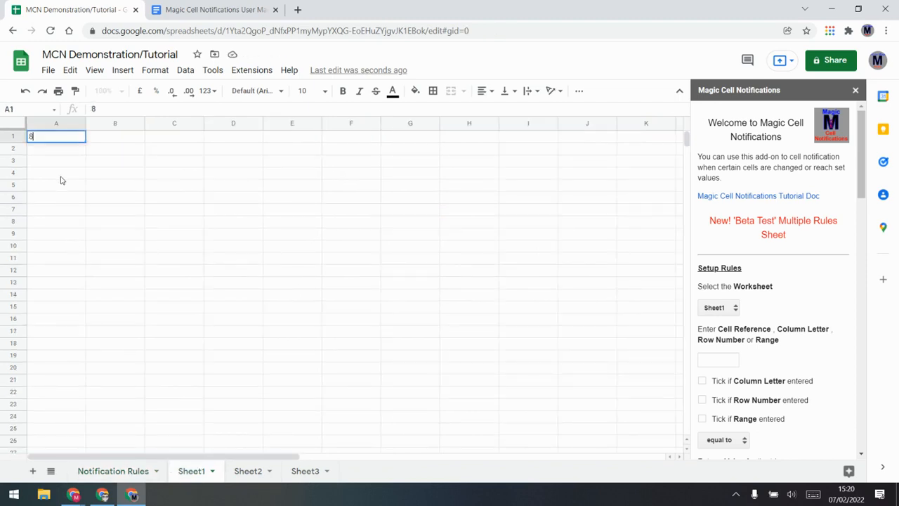
key(Return)
click(139, 462)
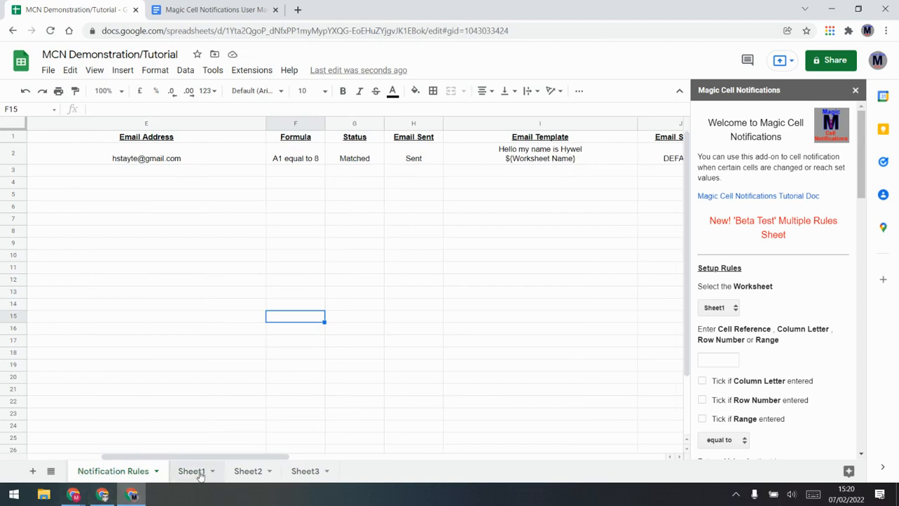
Refresh the Gmail inbox and open the newest notification, whose body ends with Sheet1
click(103, 494)
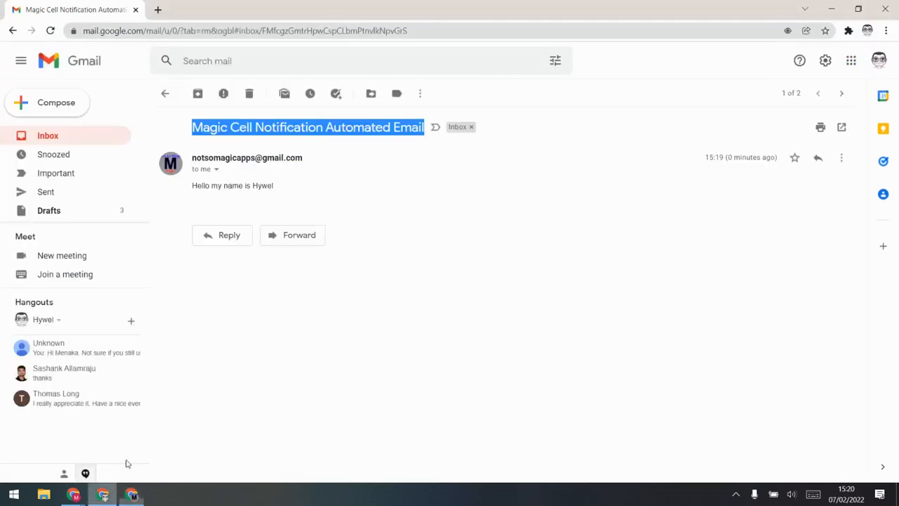
click(46, 136)
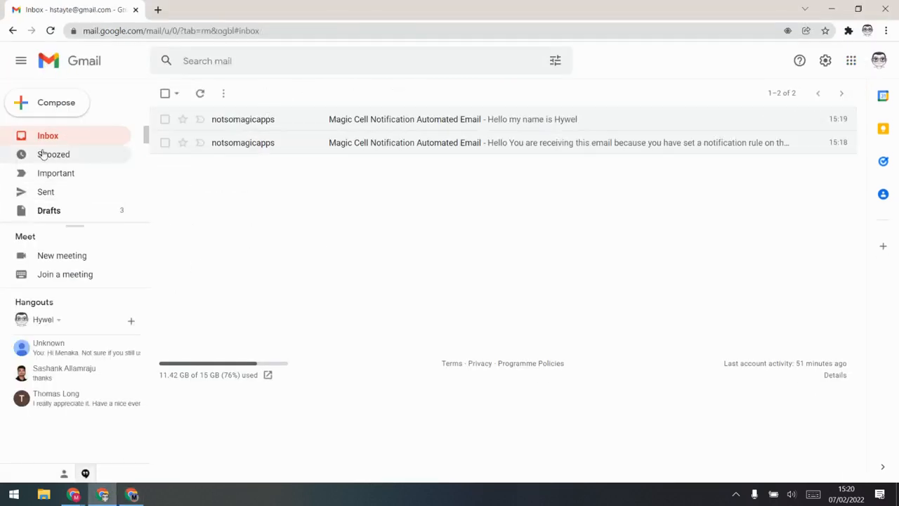
click(54, 136)
click(398, 119)
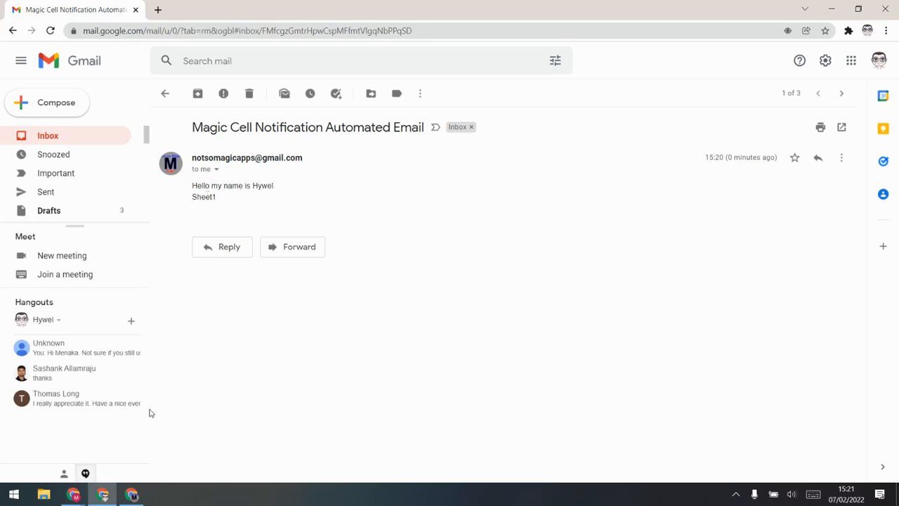
click(132, 494)
Review the manual's general placeholder codes and ${Worksheet Link}, then go back to the spreadsheet
click(211, 9)
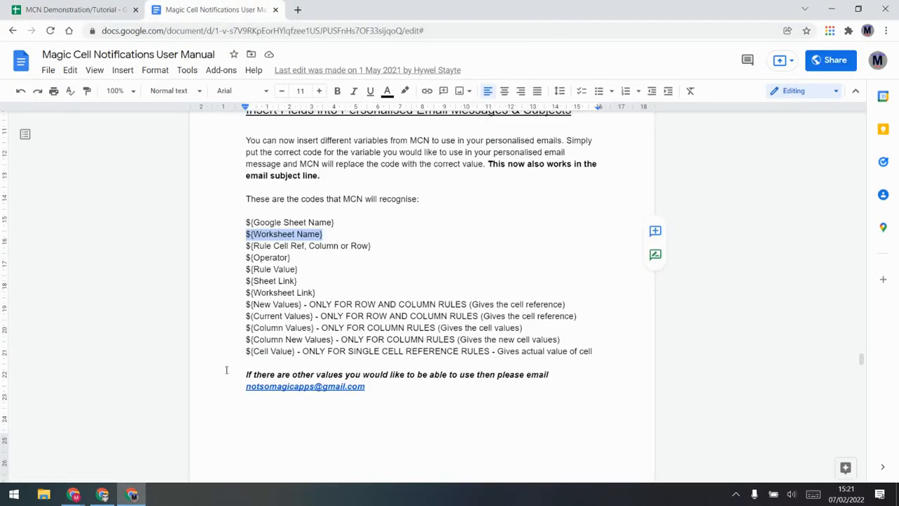
drag(315, 293, 206, 225)
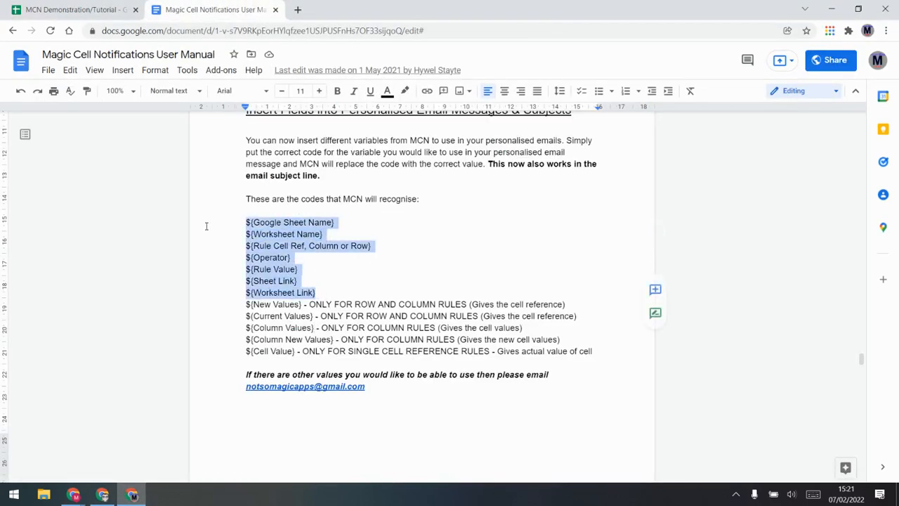
click(301, 315)
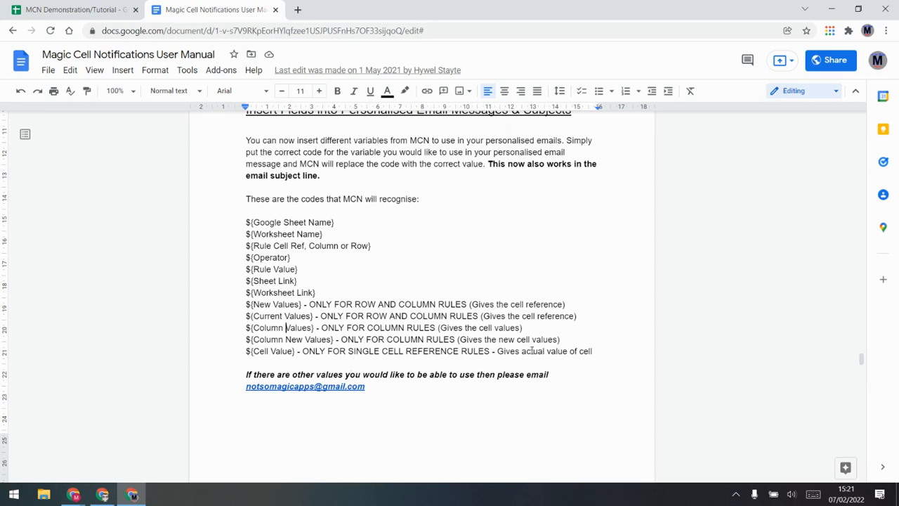
drag(315, 289, 245, 292)
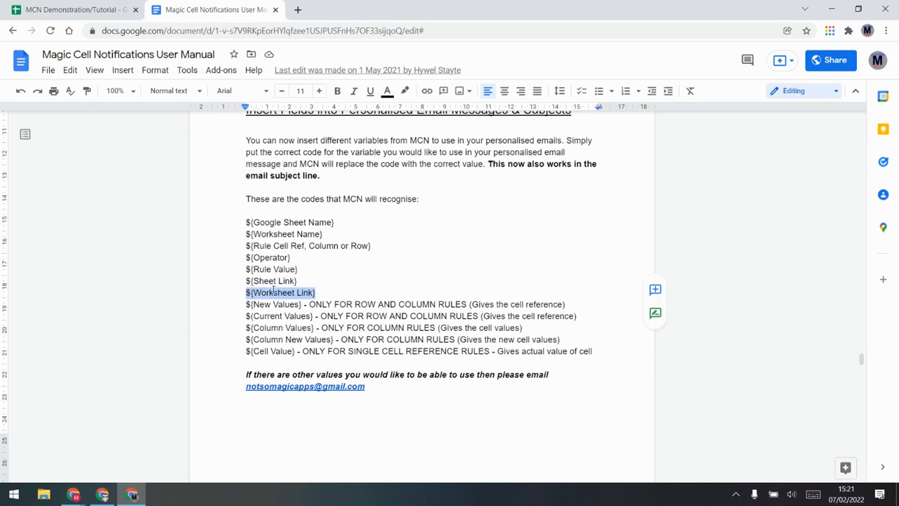
click(81, 7)
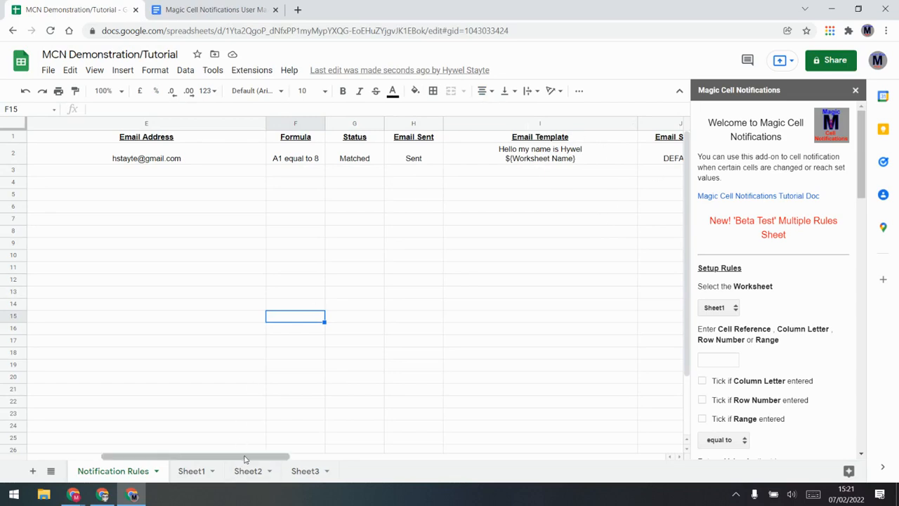
Tick Deactivate in M2 and turn on HTML Email for the row 2 rule
drag(270, 458, 468, 441)
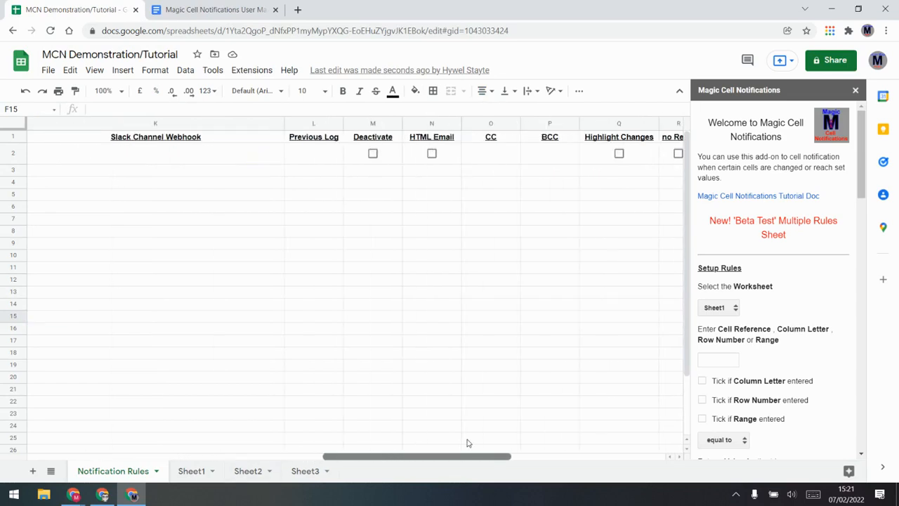
click(373, 154)
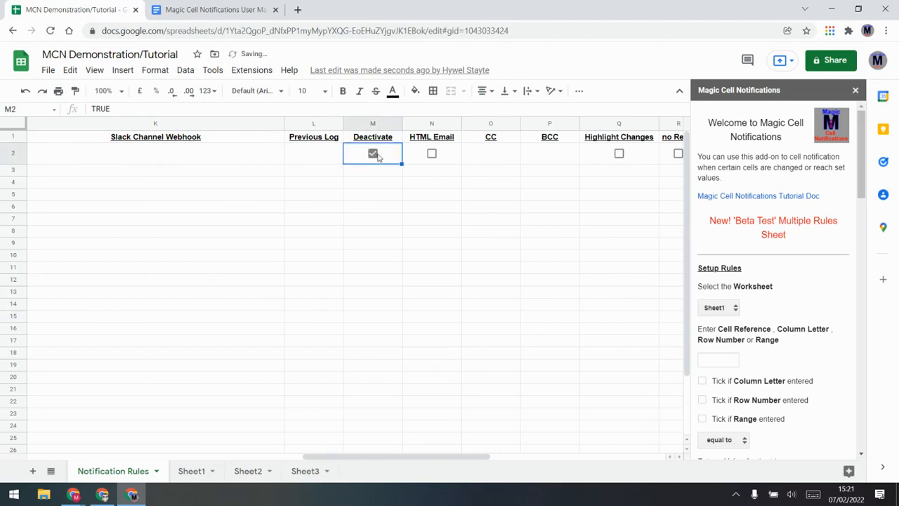
click(432, 154)
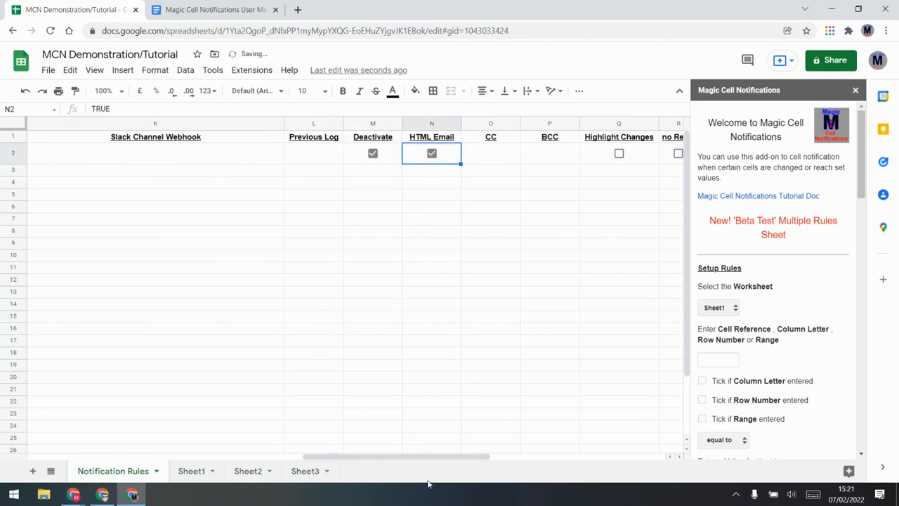
Add '<b> This is bold </b>' after the greeting in the I2 email template
drag(435, 458, 337, 458)
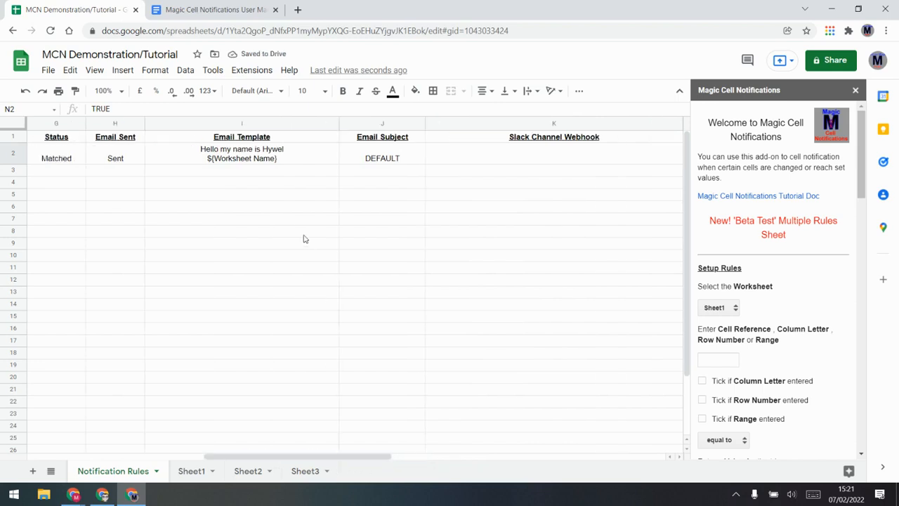
double_click(300, 151)
text(<b>)
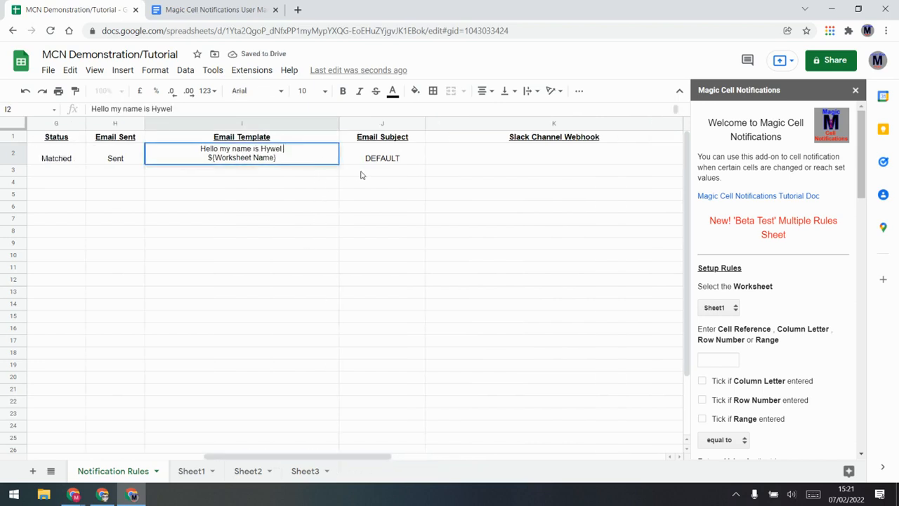
text( This is bo)
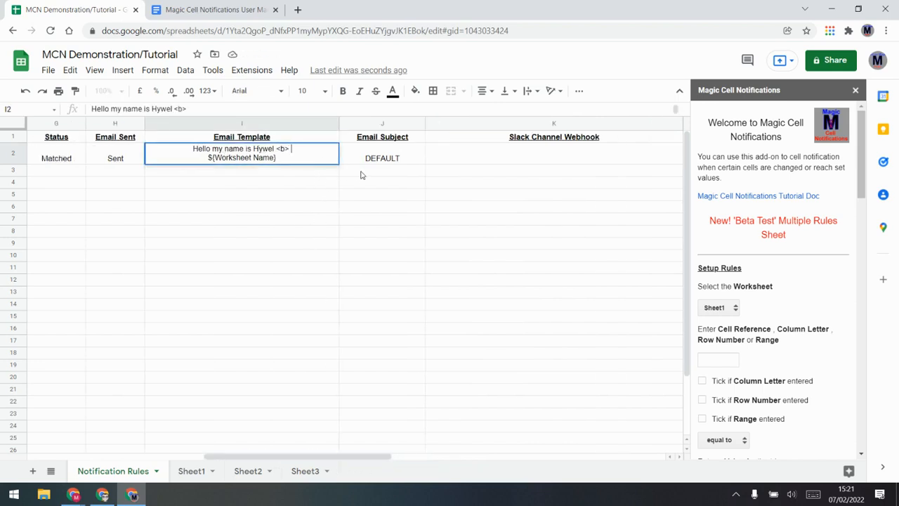
text(ld </b>)
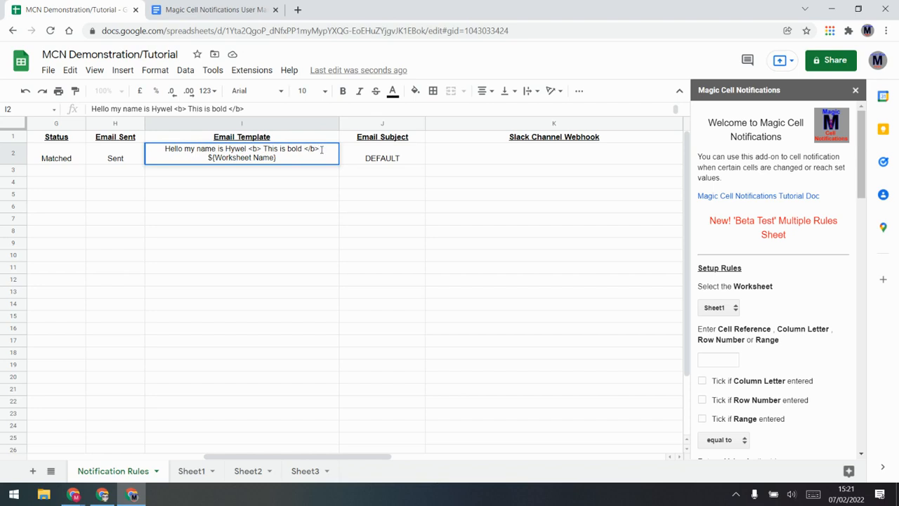
drag(321, 149, 304, 149)
click(296, 149)
drag(301, 149, 262, 145)
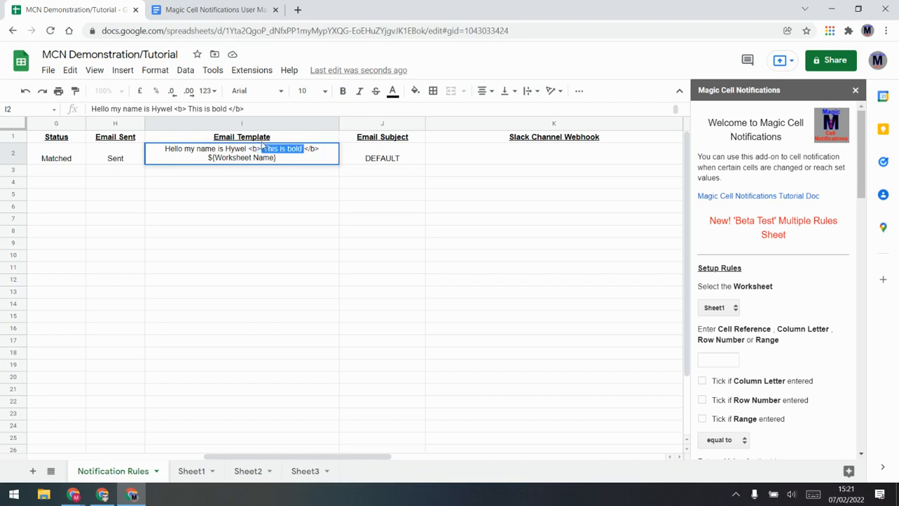
click(267, 149)
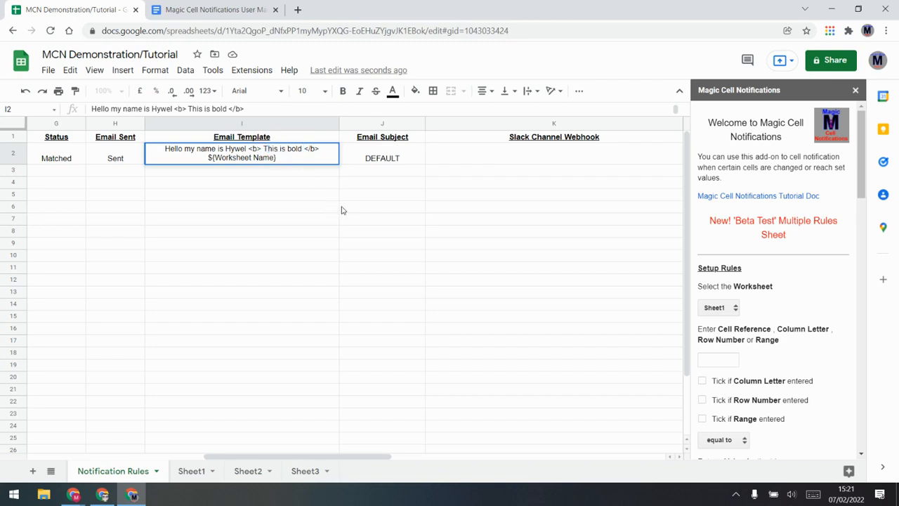
click(405, 156)
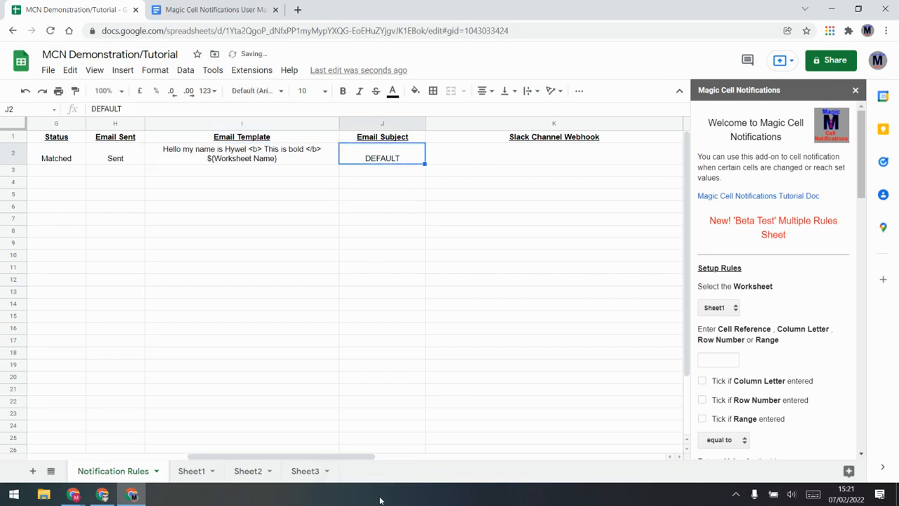
drag(357, 457, 530, 447)
click(478, 150)
click(538, 159)
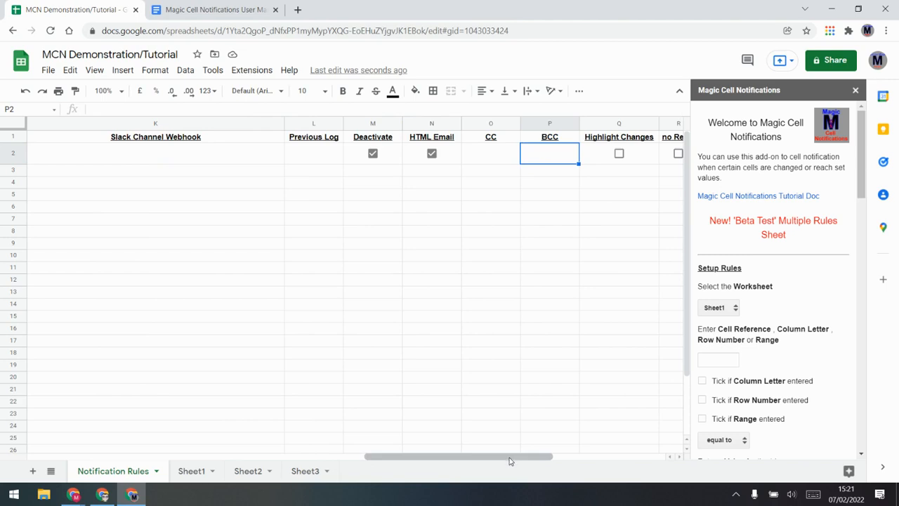
Turn on Highlight Changes for the row 2 rule and check cell A1 on Sheet1
drag(511, 454, 550, 455)
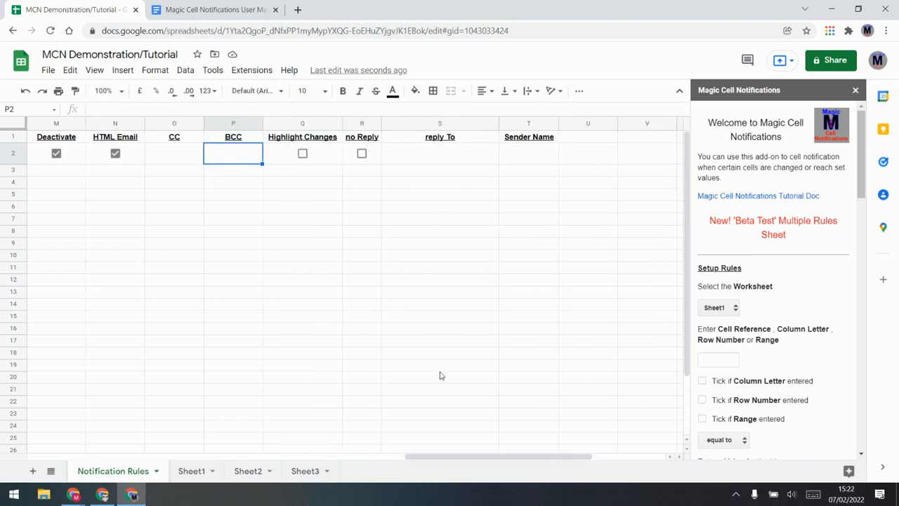
click(303, 155)
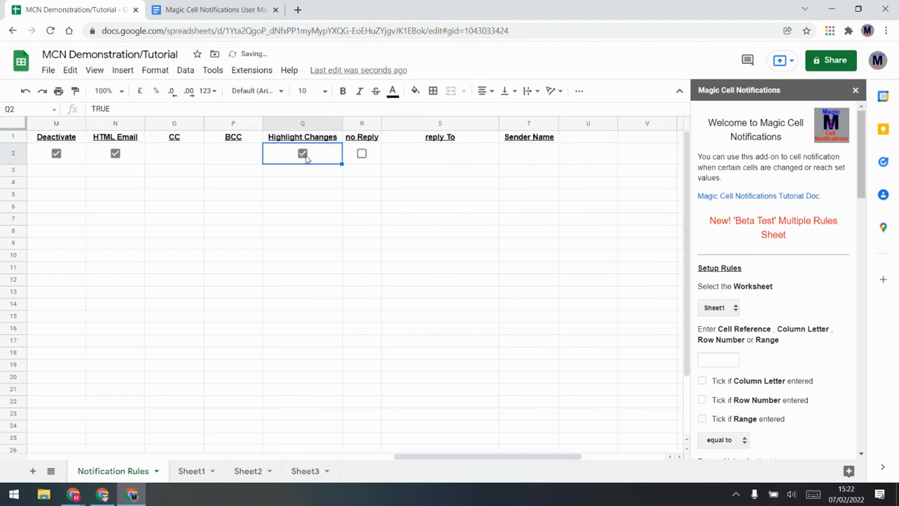
click(194, 472)
click(50, 139)
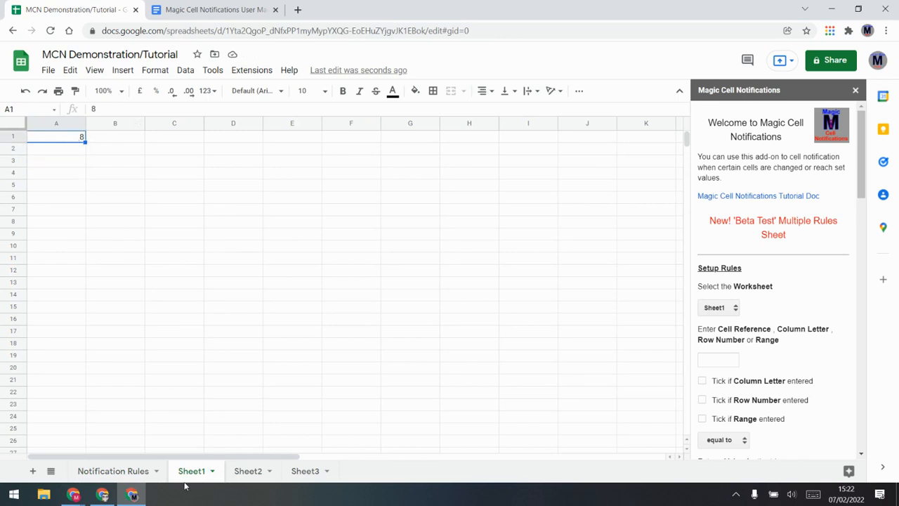
click(130, 473)
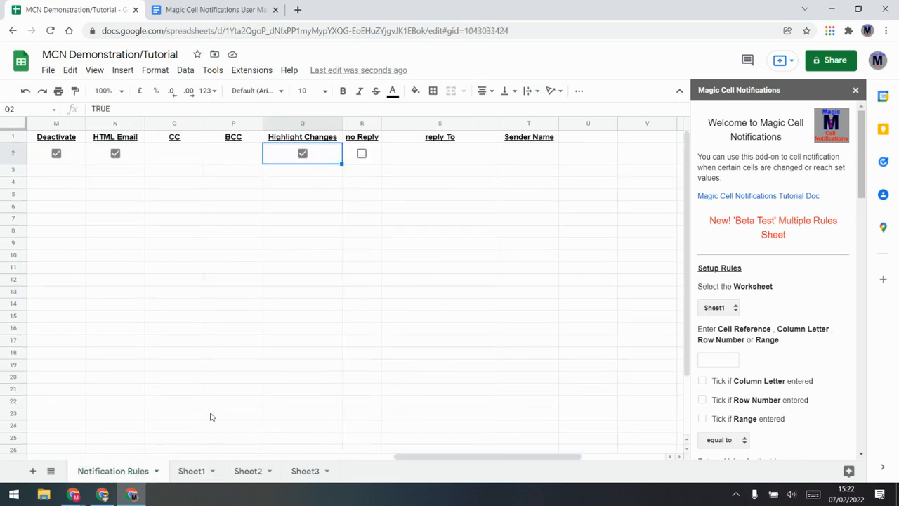
Turn on no Reply for the rule, comparing it with the reply To and Sender Name cells
click(362, 154)
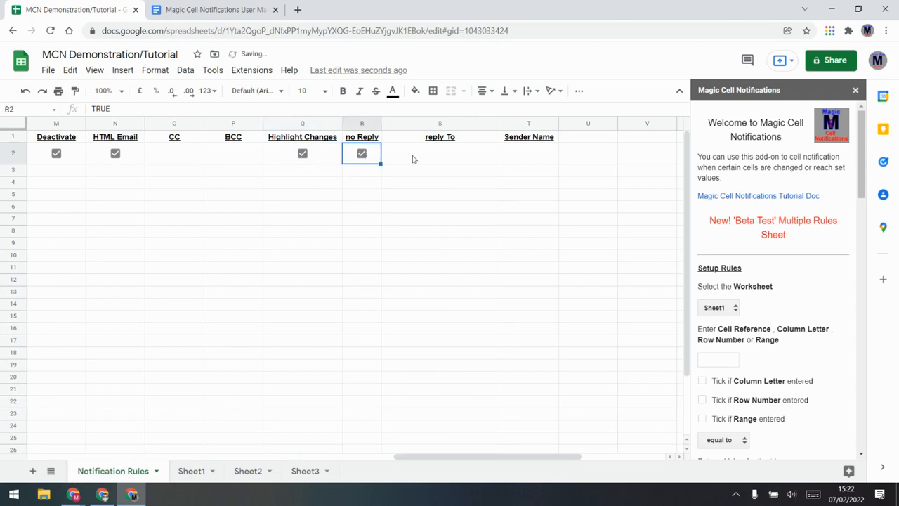
click(422, 157)
click(521, 152)
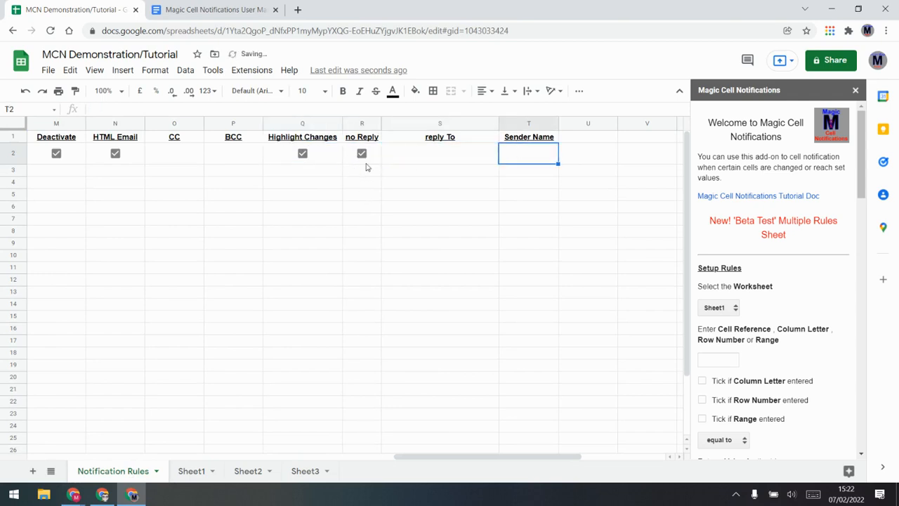
click(435, 164)
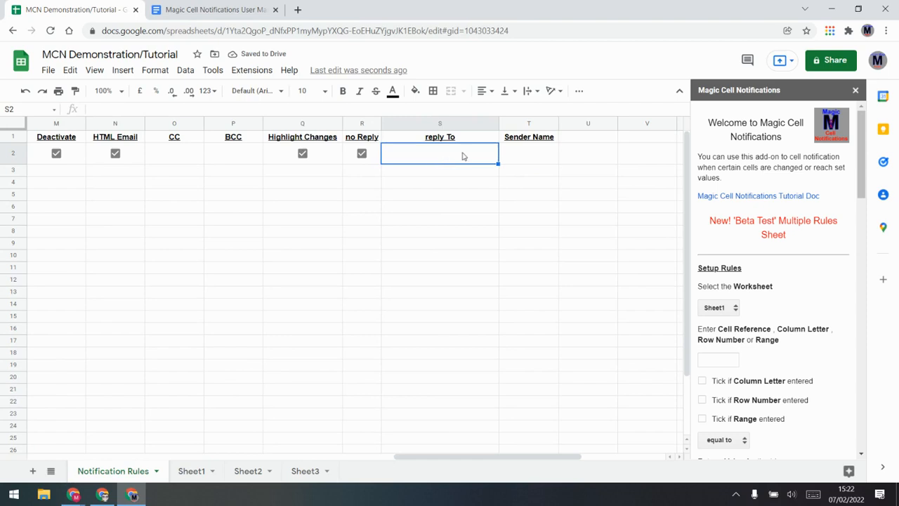
click(541, 159)
click(436, 160)
drag(361, 136, 454, 162)
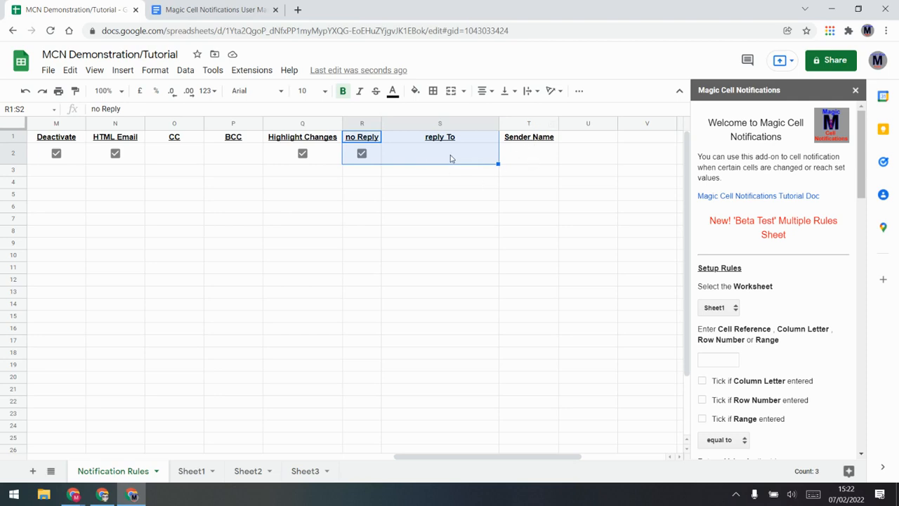
click(394, 220)
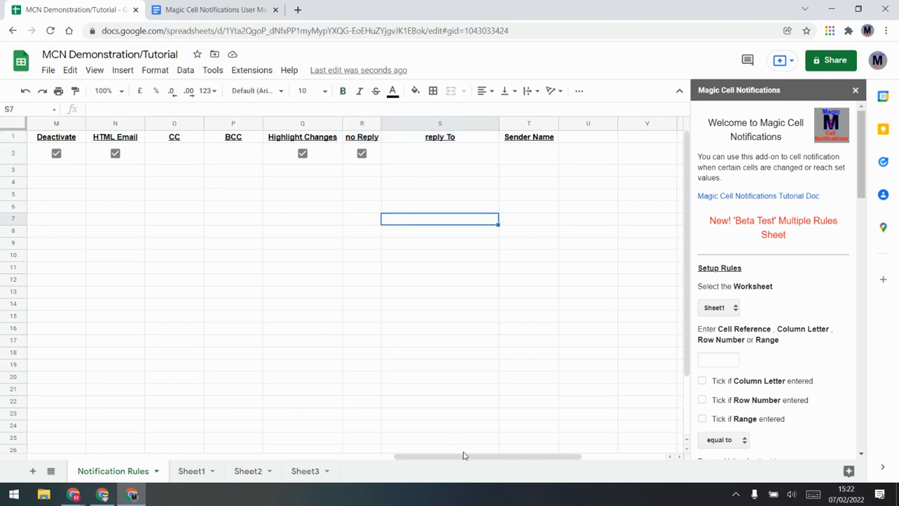
drag(478, 457, 112, 446)
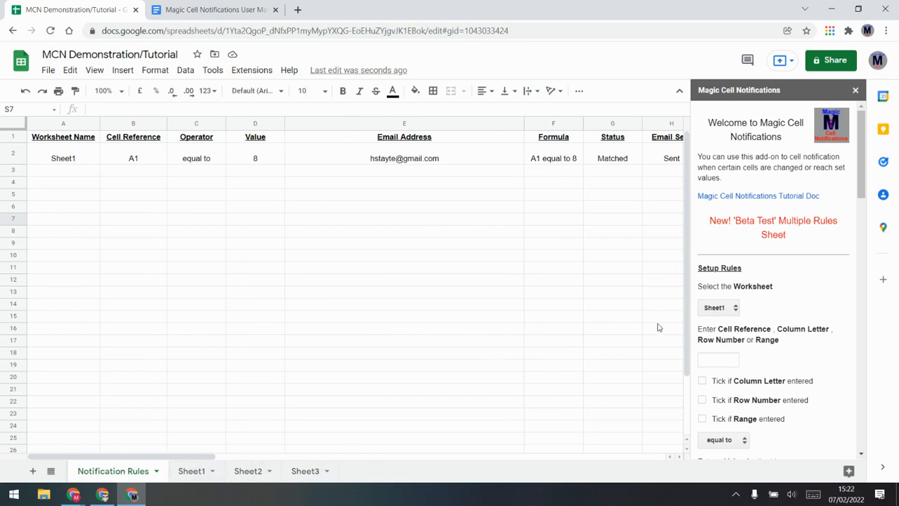
Update the triggers with Edit unticked, then fill the A2:T2 rule down to row 15
scroll(809, 328, down, 7)
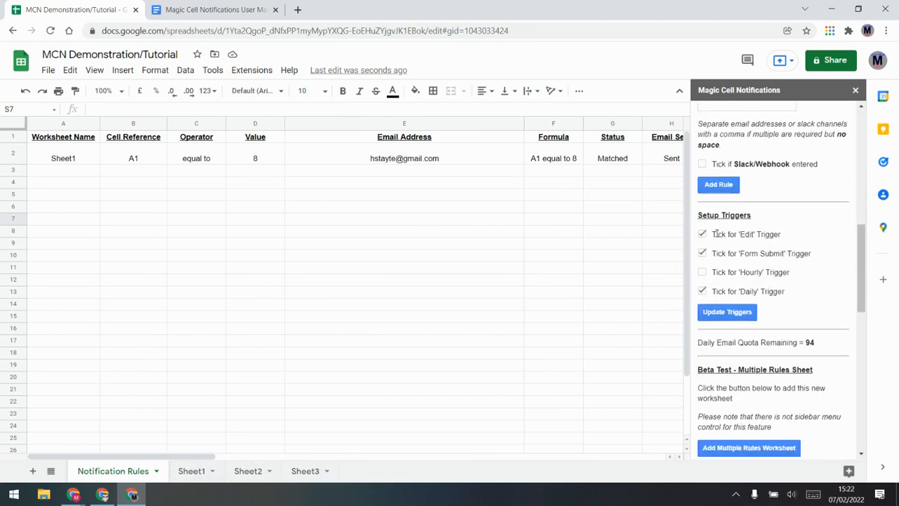
click(728, 312)
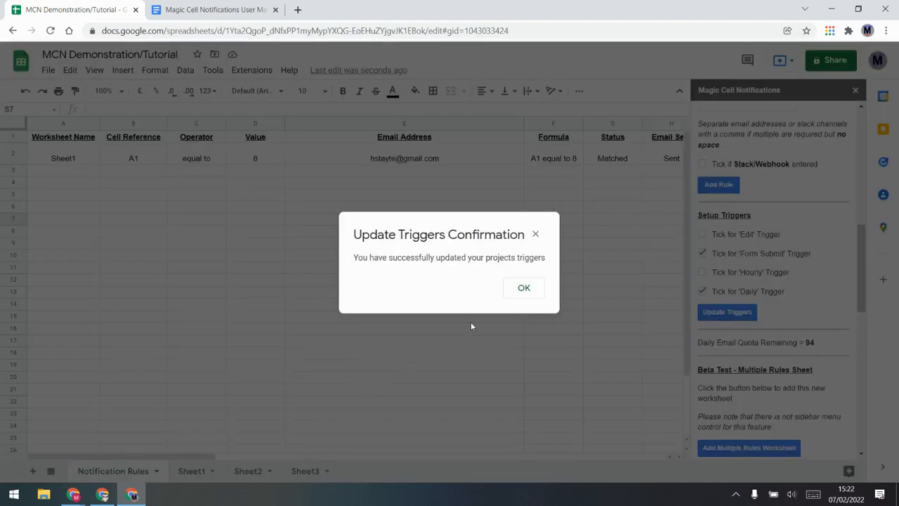
click(523, 295)
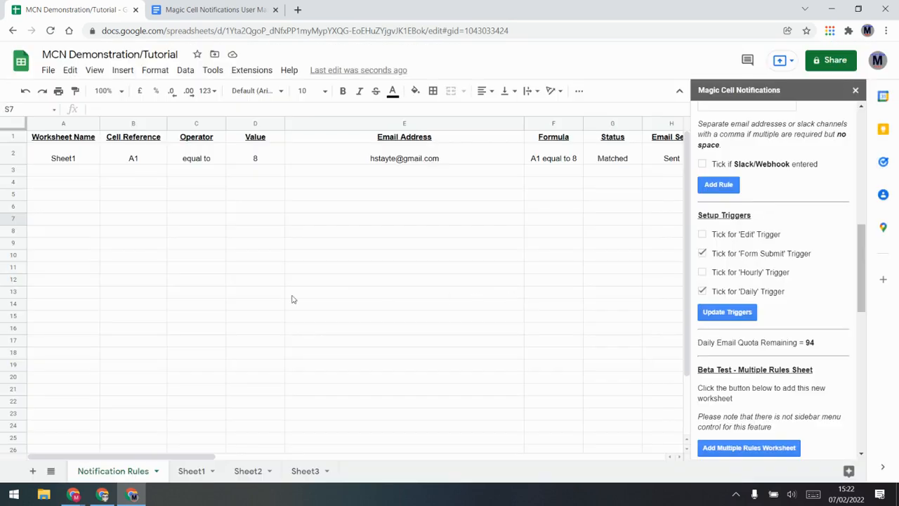
drag(58, 155, 243, 320)
drag(604, 457, 201, 466)
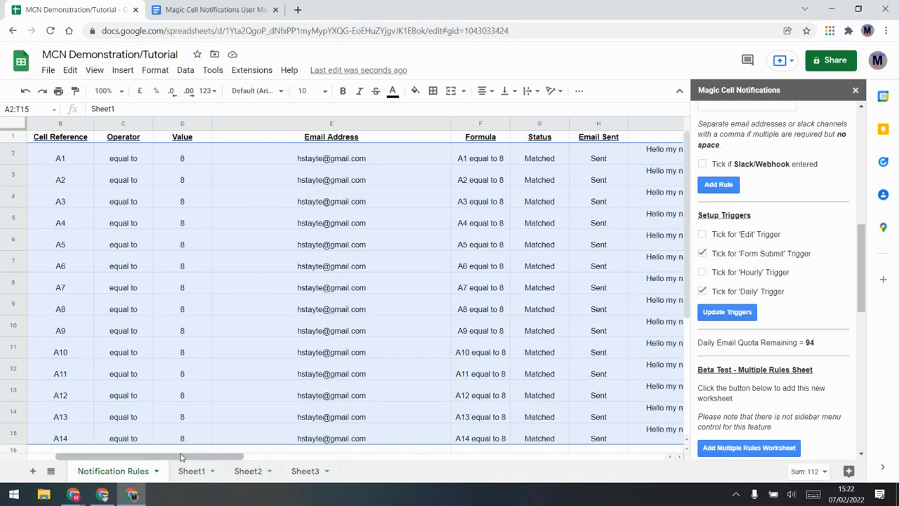
Copy Sheet1 from A2 into A3 and fill it down the worksheet names to row 15
drag(178, 461, 149, 461)
click(89, 276)
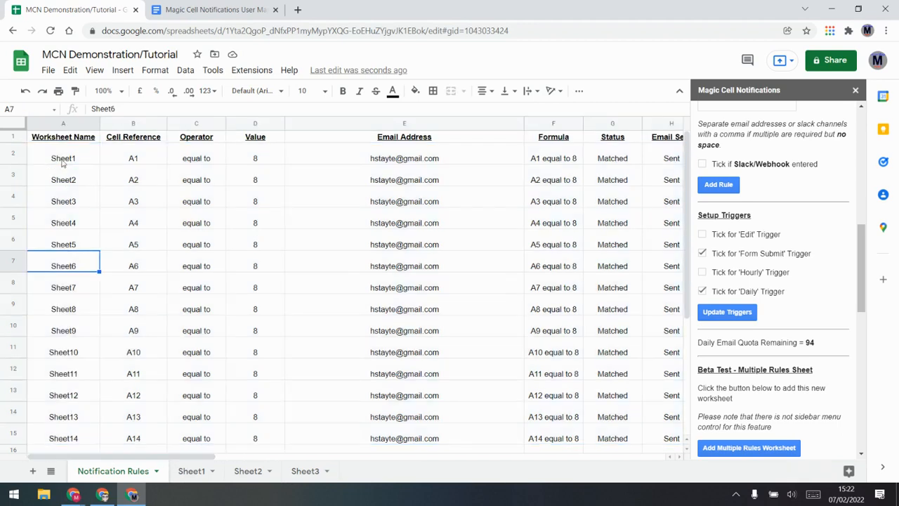
drag(71, 184, 99, 441)
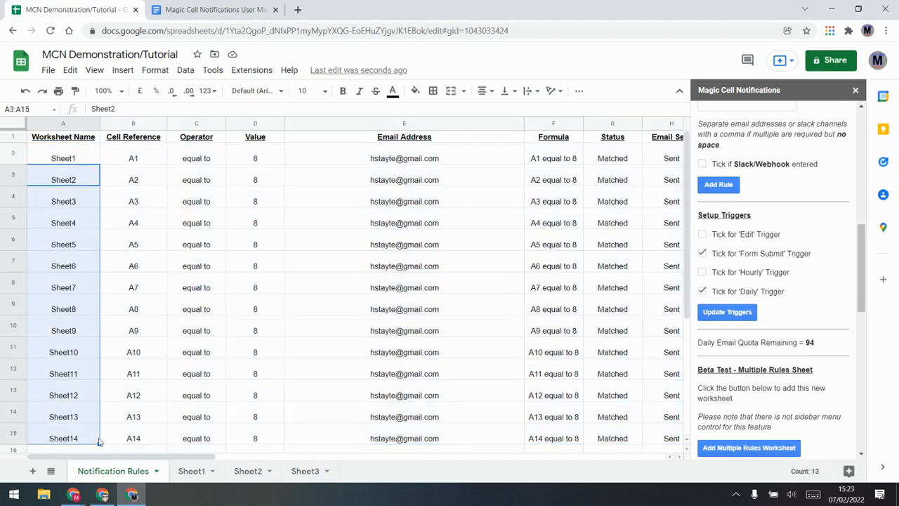
click(69, 161)
key(ctrl+c)
click(74, 182)
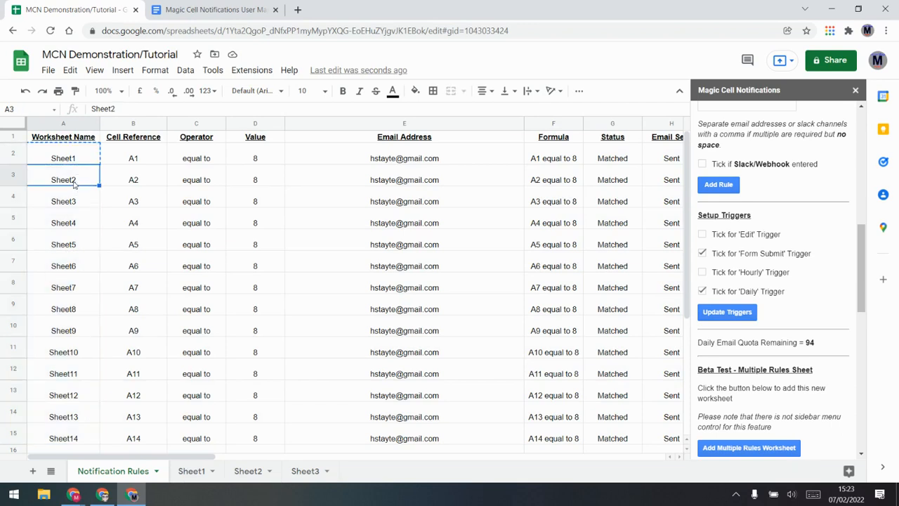
key(ctrl+v)
drag(84, 160, 99, 234)
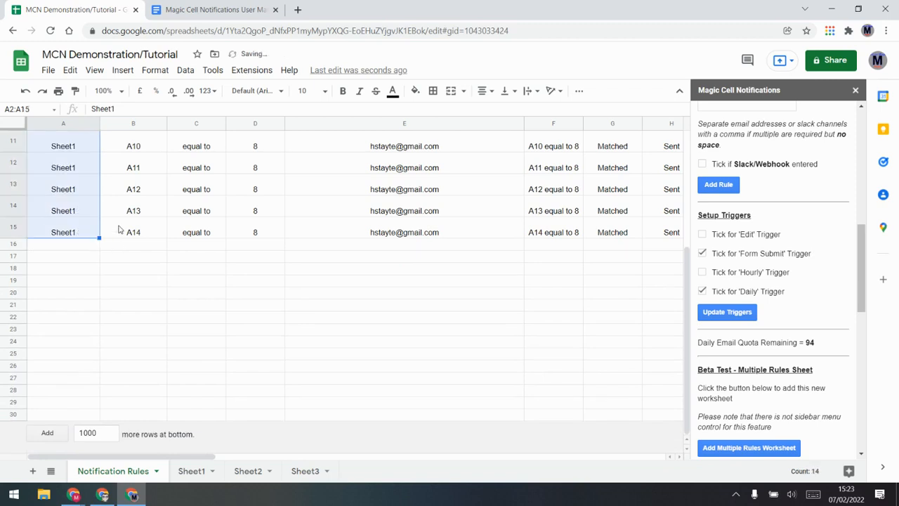
Review the copied rules' incremented cell references, trigger value 8 and equal to operators
scroll(123, 228, up, 3)
click(143, 174)
click(147, 222)
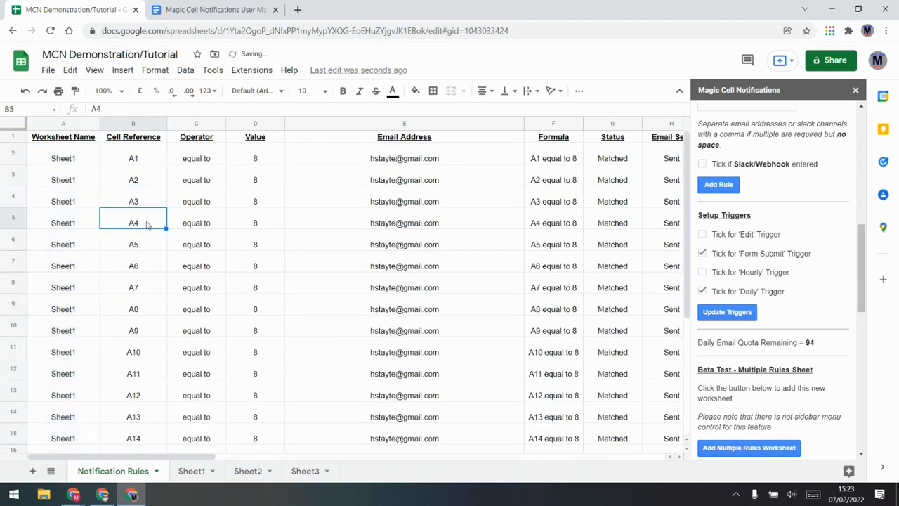
click(147, 283)
click(147, 323)
click(151, 367)
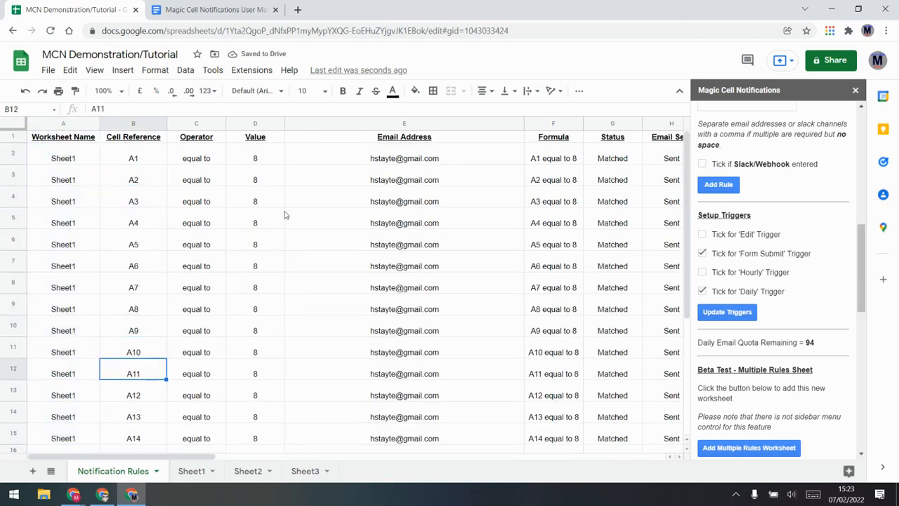
click(258, 175)
click(195, 180)
click(199, 203)
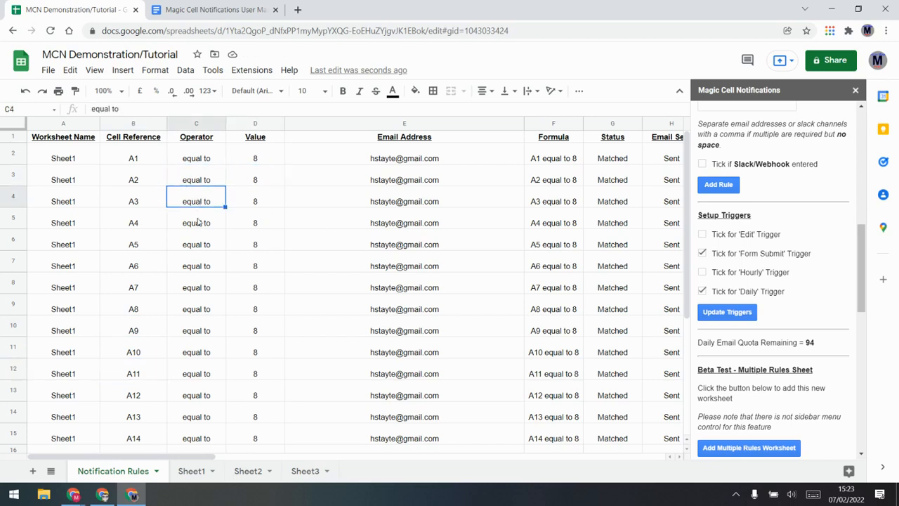
click(199, 222)
scroll(831, 226, up, 5)
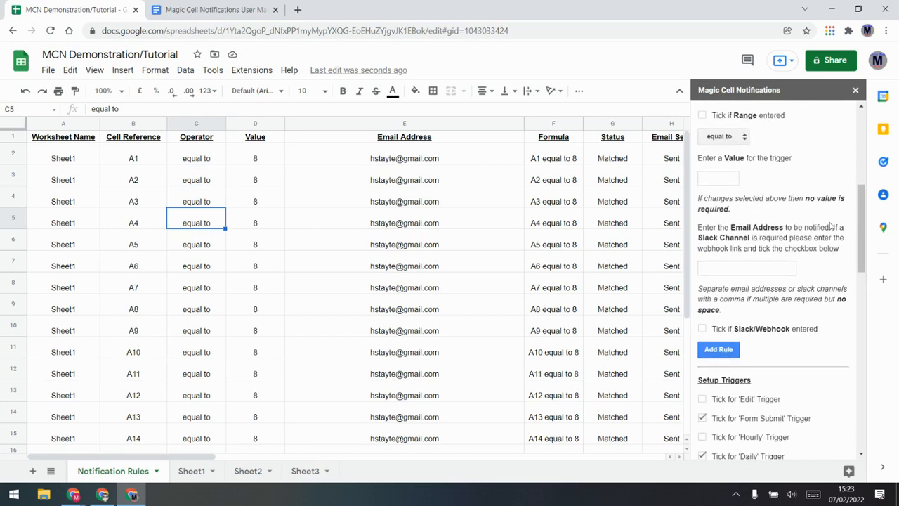
Check the comparison operator list and the A2 rule's Status and Email Sent results
scroll(821, 225, up, 3)
click(736, 326)
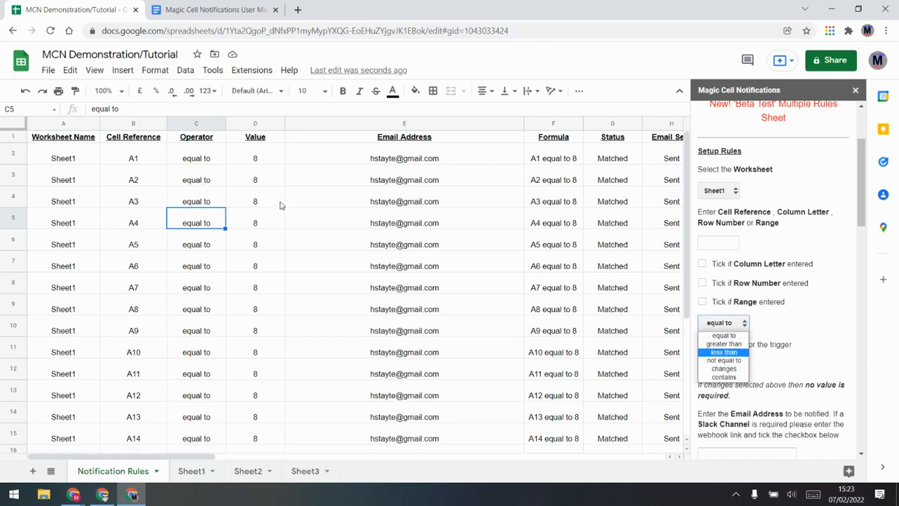
click(555, 209)
click(644, 183)
click(609, 184)
click(652, 182)
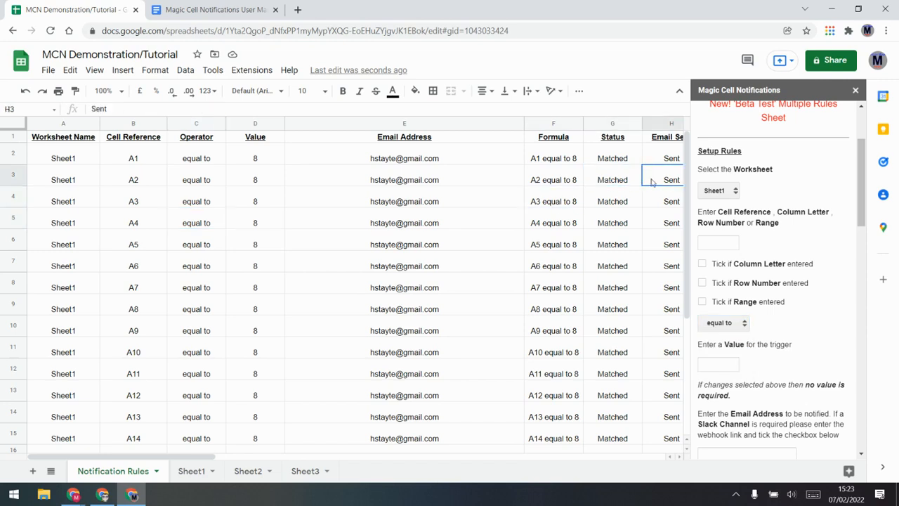
click(623, 184)
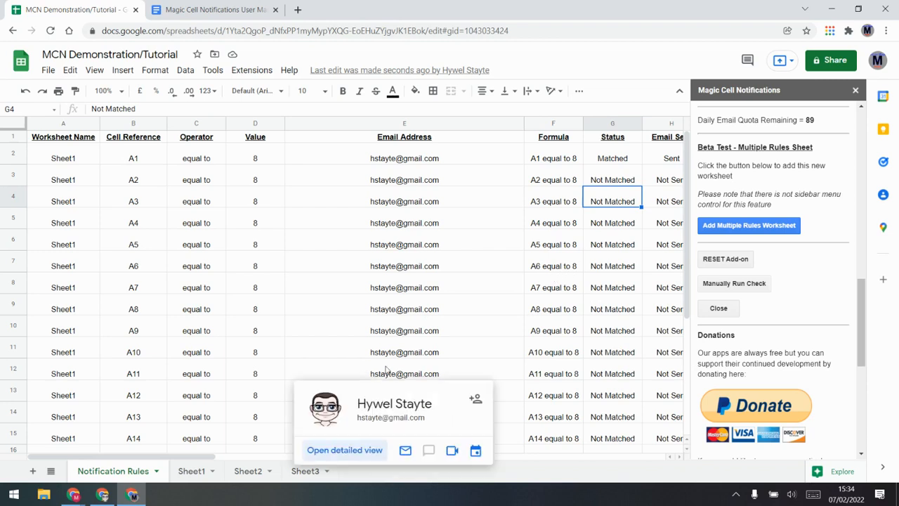
Select the A3 rule and scroll right until the Email Template column I is visible
click(144, 184)
click(144, 203)
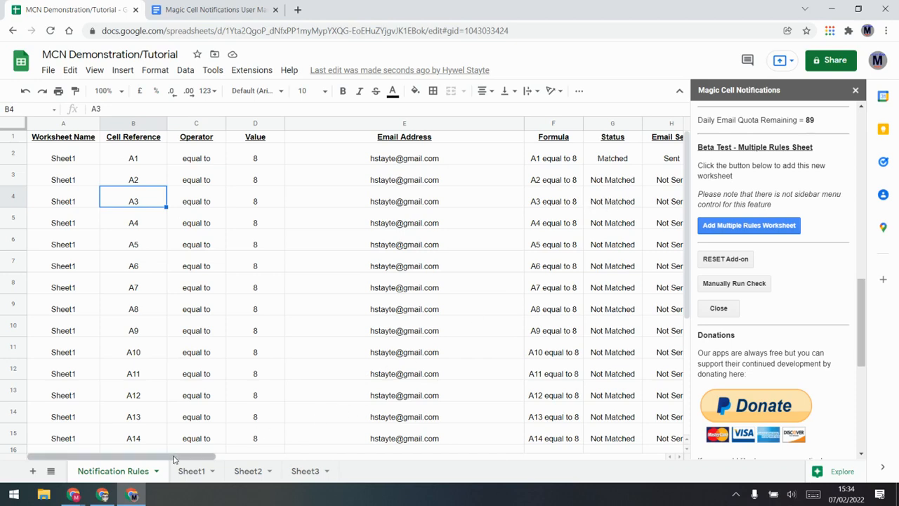
drag(178, 457, 272, 453)
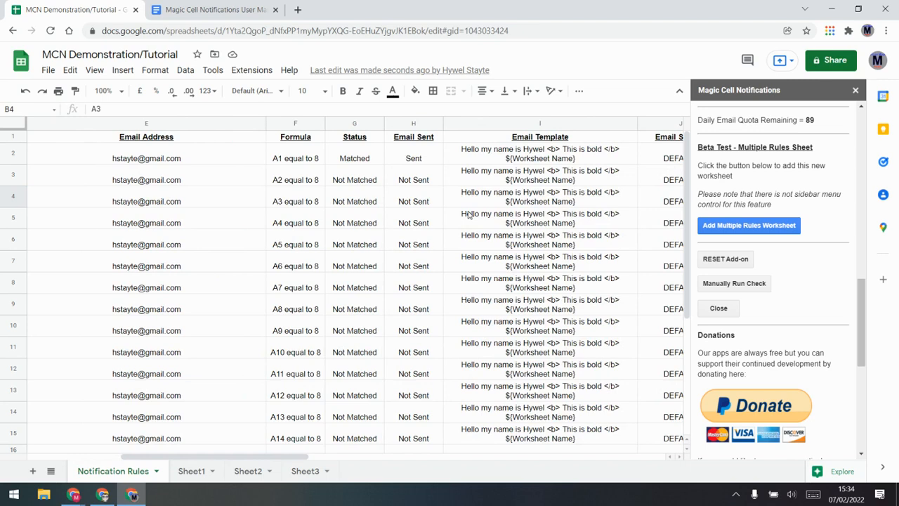
Replace I4's template with =concatenate("This is the value in Column B ",Sheet1!B3)
double_click(569, 202)
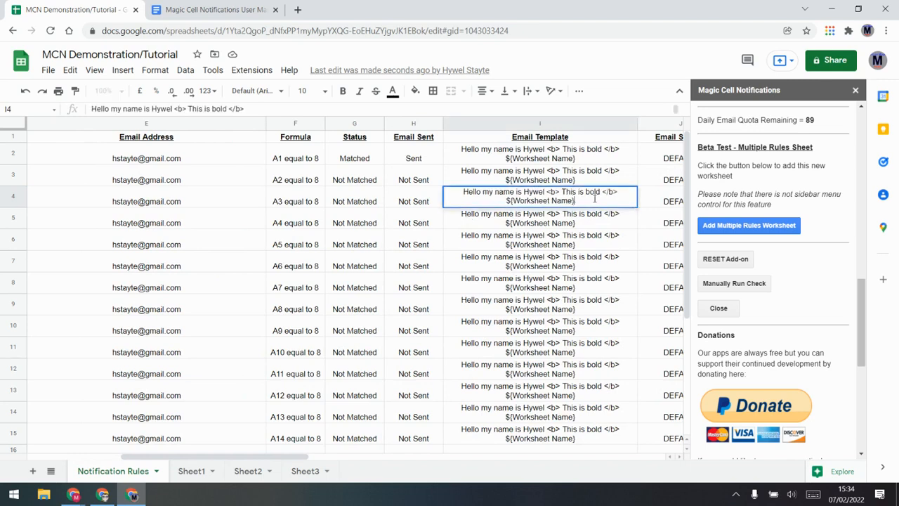
drag(595, 201, 440, 194)
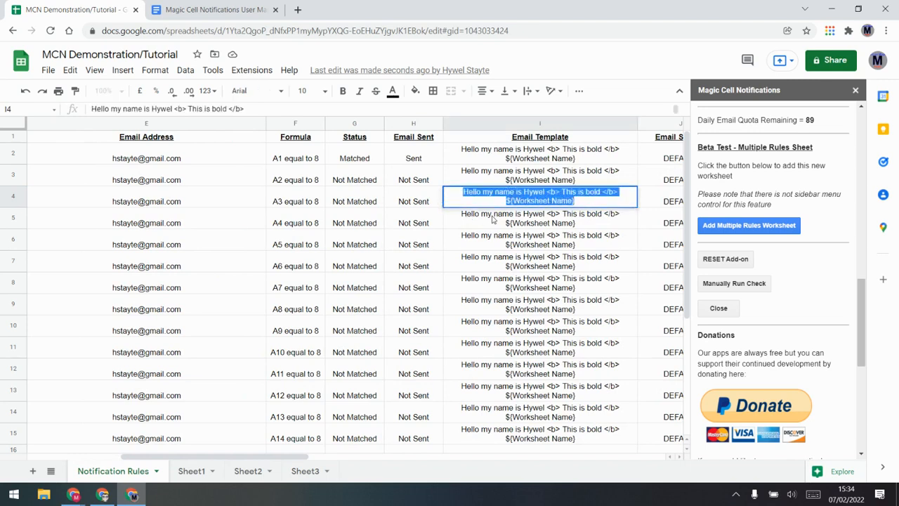
key(BackSpace)
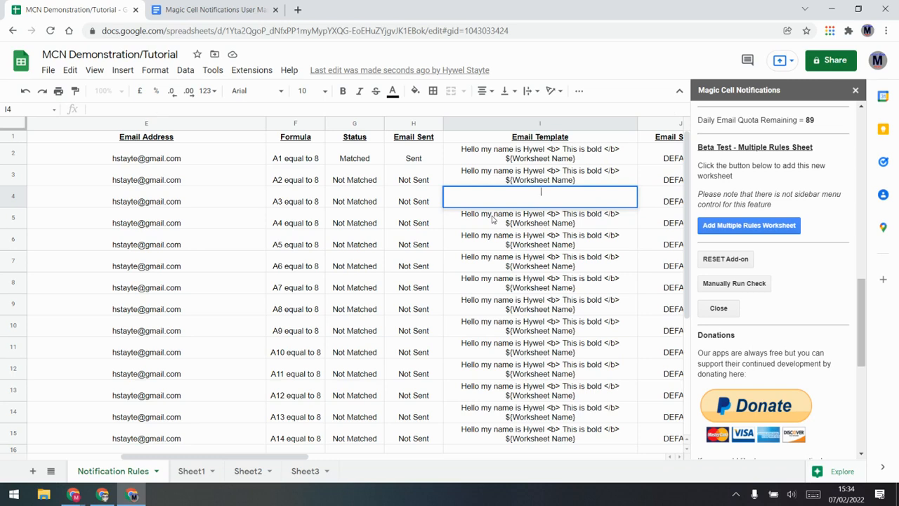
text(=conca)
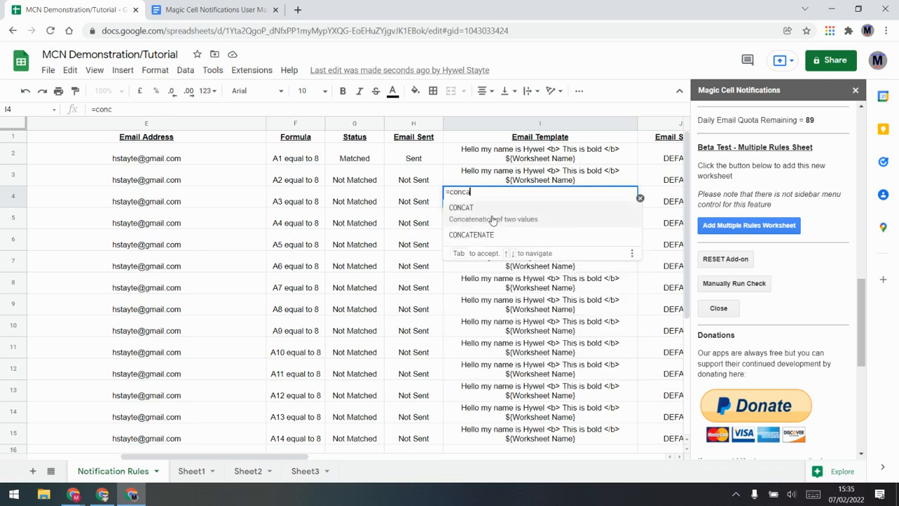
text(tenate()
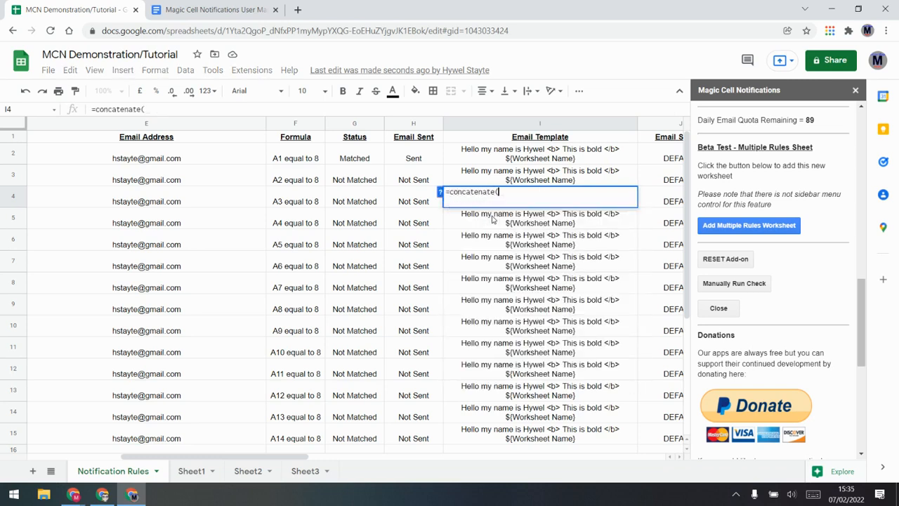
text(This is the)
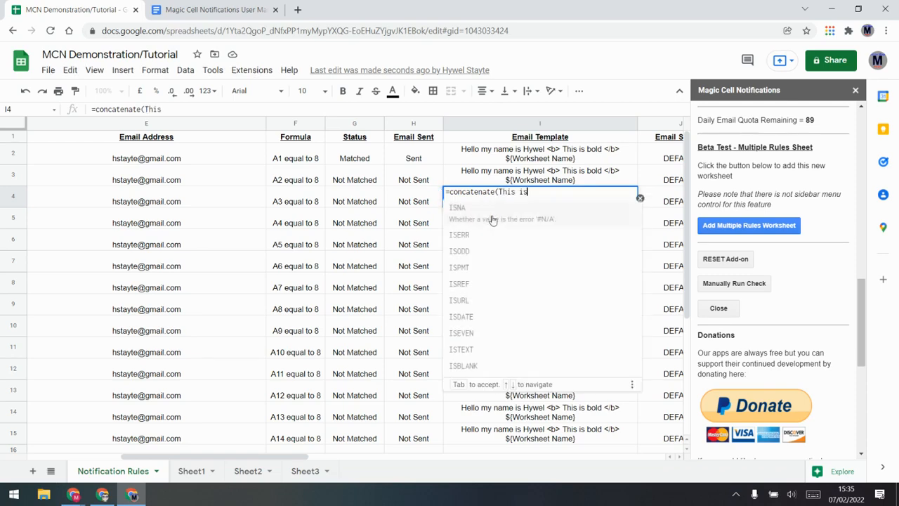
key(BackSpace)
key(BackSpace)
key(BackSpace)
key(BackSpace)
key(BackSpace)
key(BackSpace)
key(BackSpace)
key(BackSpace)
key(BackSpace)
key(BackSpace)
key(BackSpace)
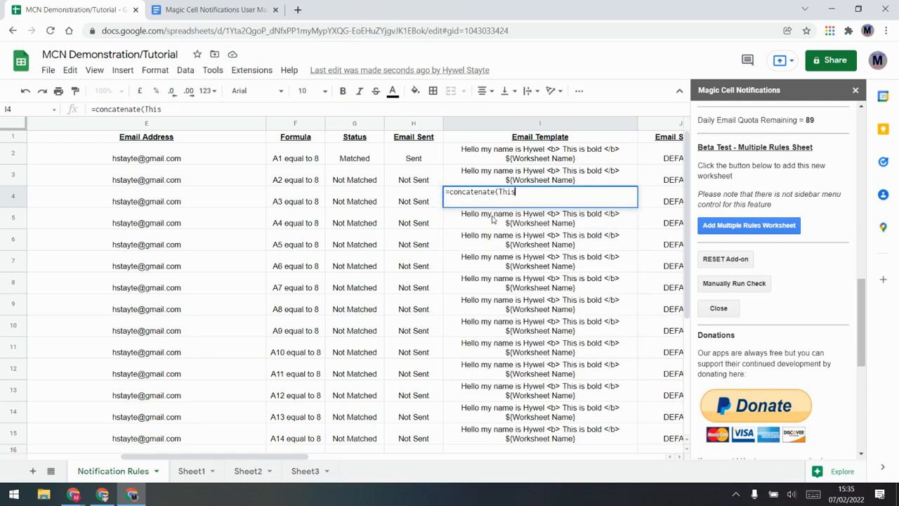
text("This i)
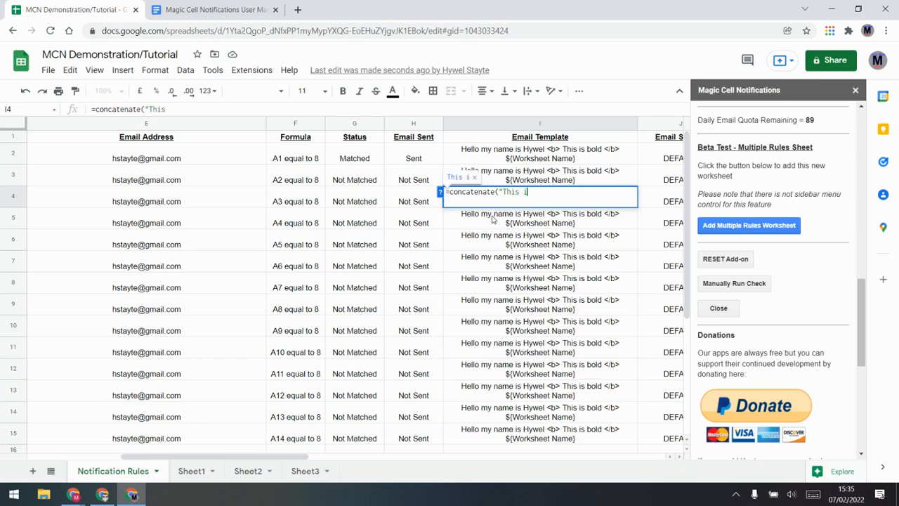
text(s the value in )
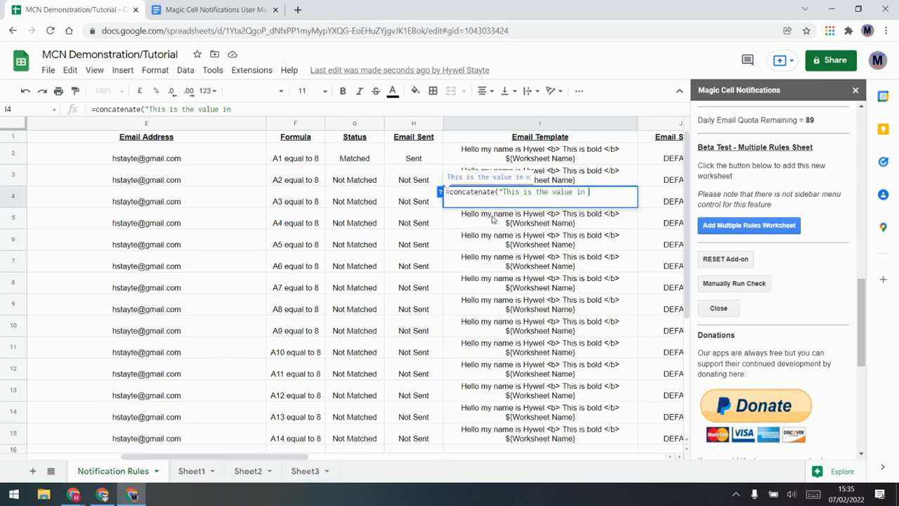
text(Column )
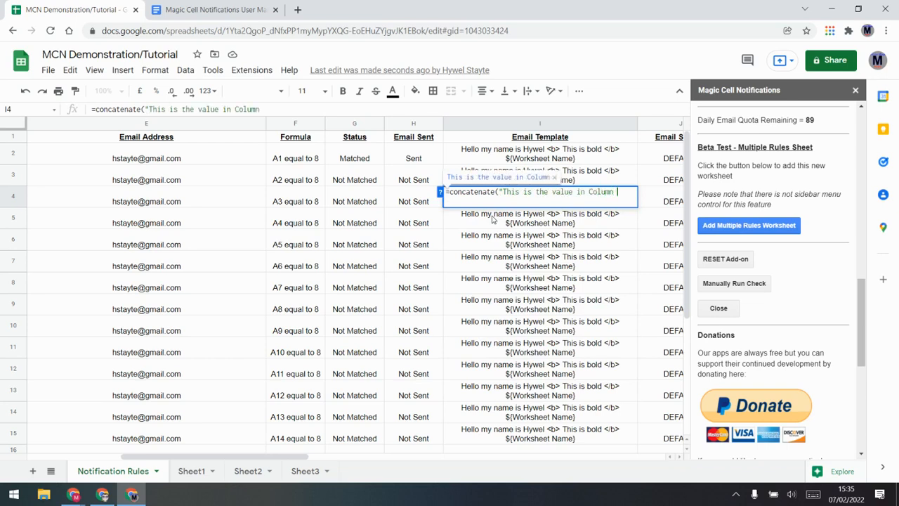
text(B)
text(,)
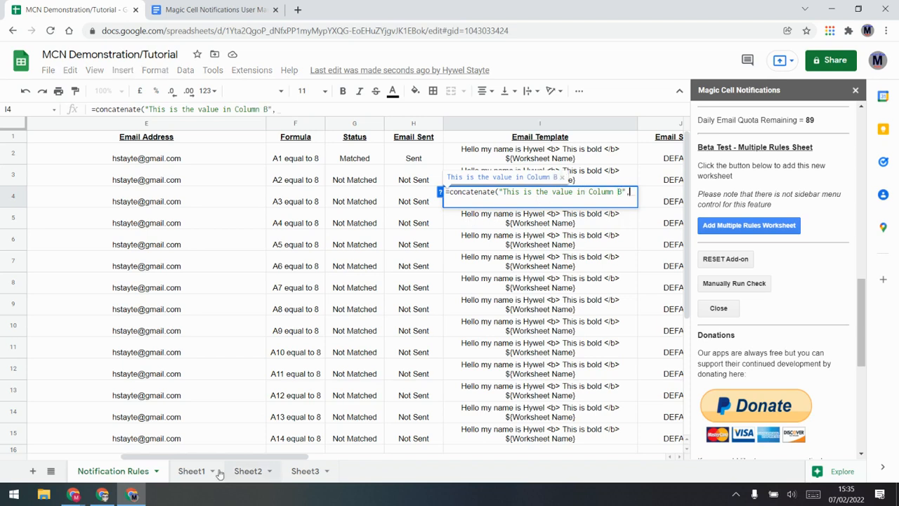
click(191, 476)
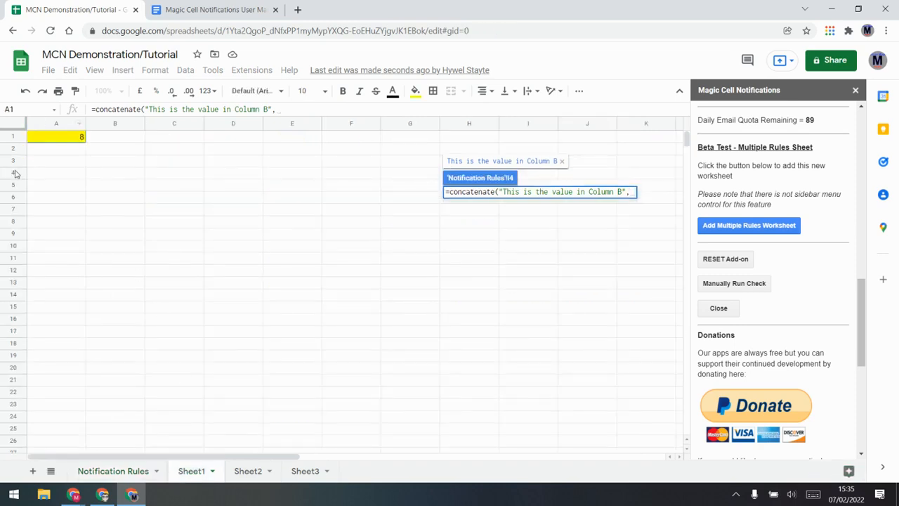
click(124, 162)
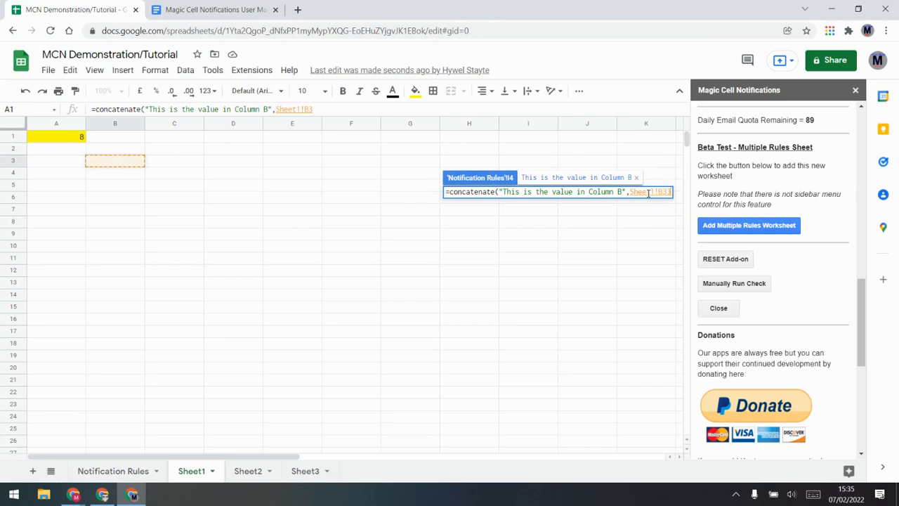
text())
key(Return)
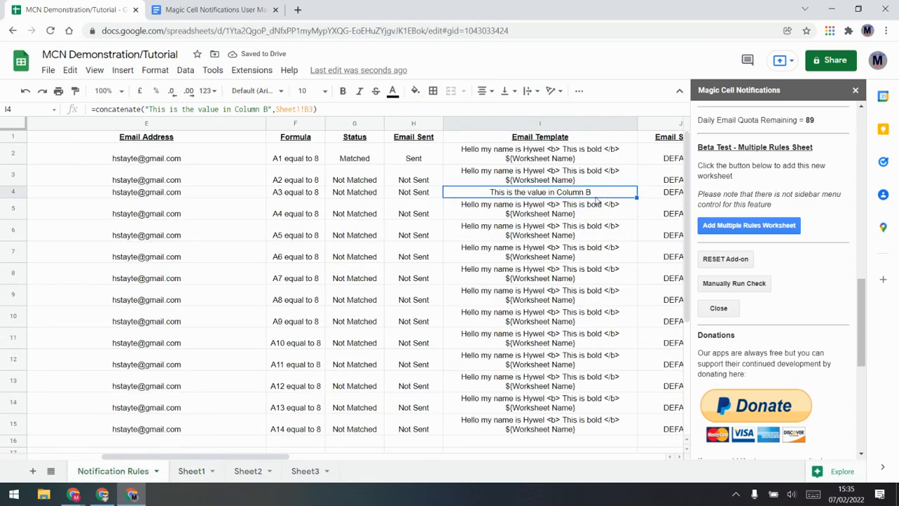
Type a sample name into Sheet1 B3, then recommit the I4 template formula
click(191, 470)
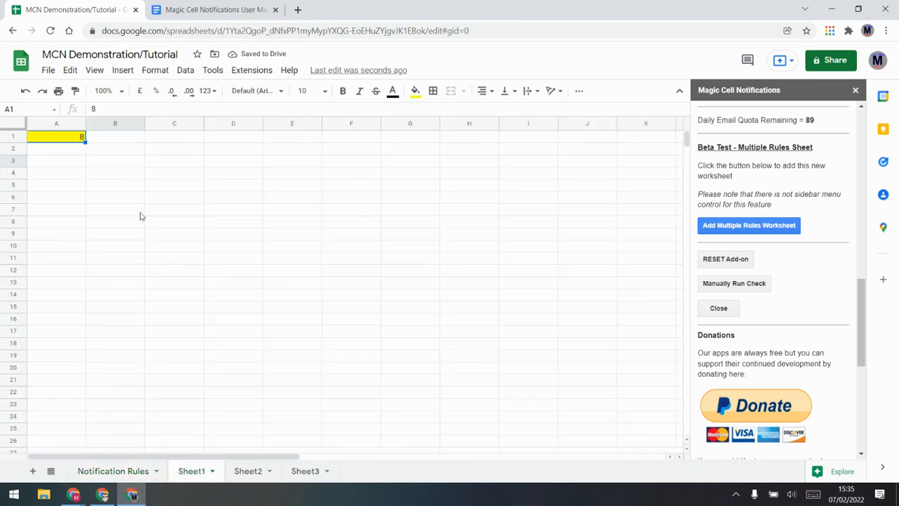
click(117, 163)
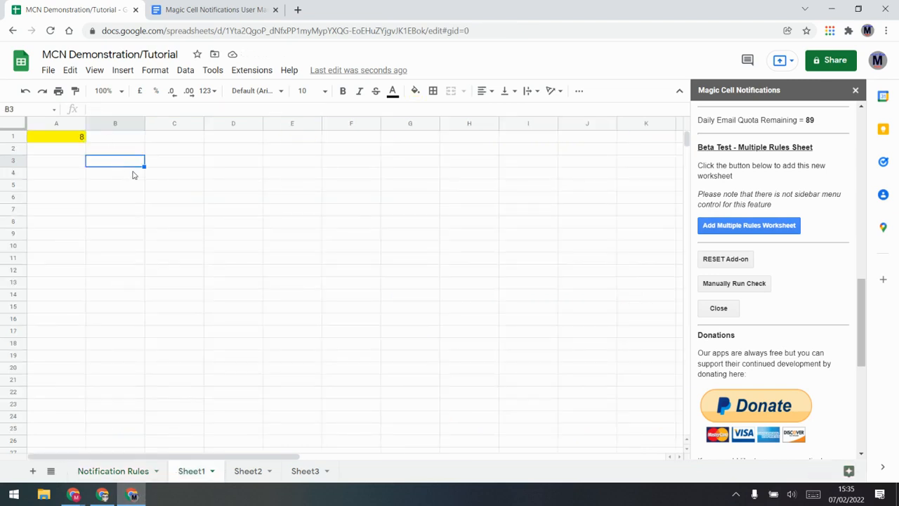
key(Return)
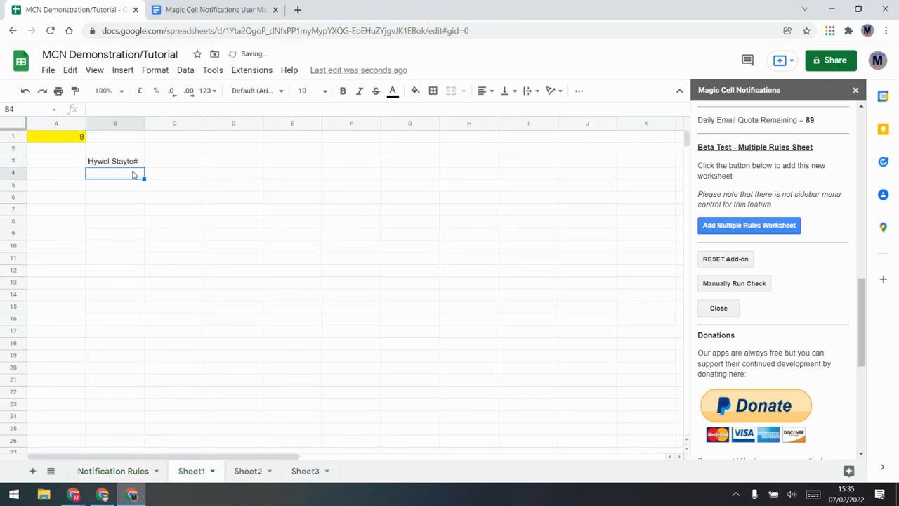
click(150, 470)
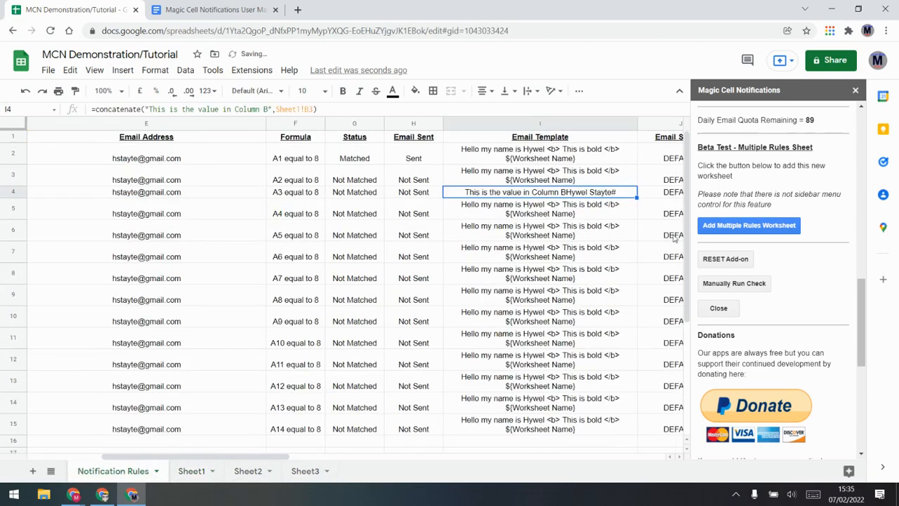
double_click(581, 191)
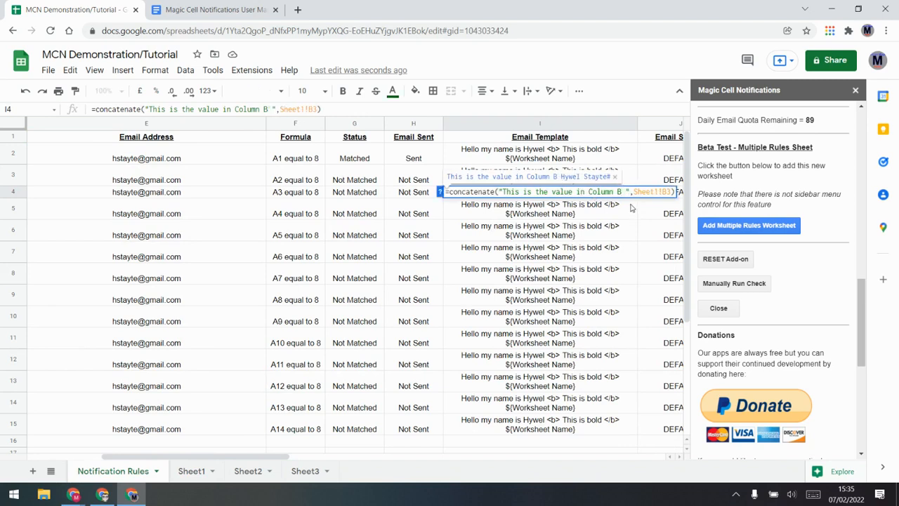
key(Return)
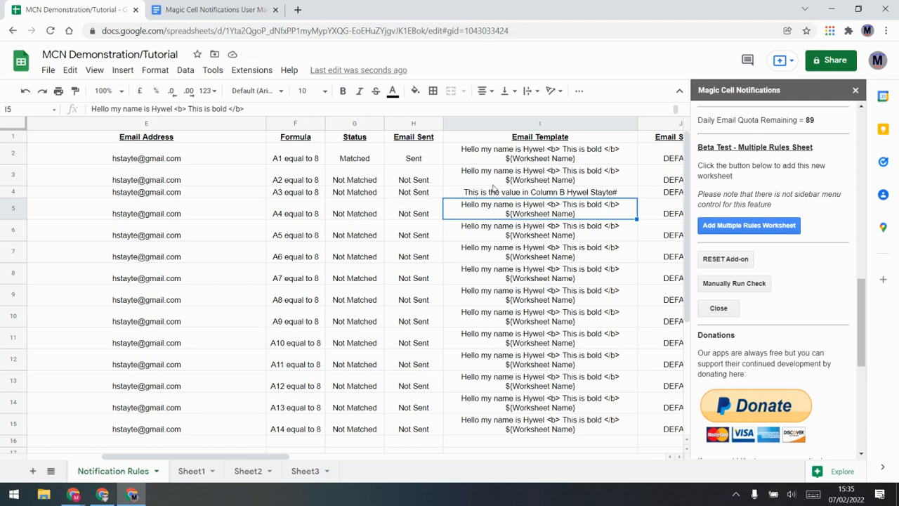
click(160, 194)
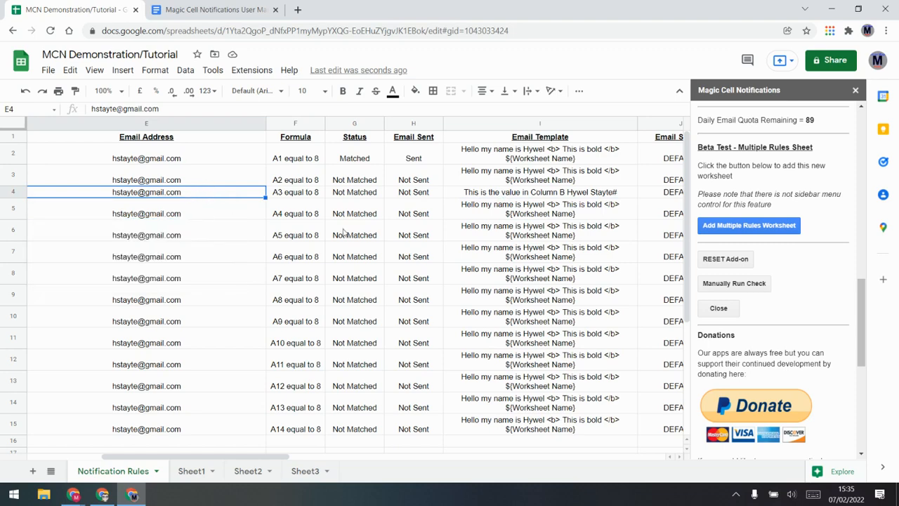
On Sheet2, enter an 'Emails' header in A1 and the contact's e-mail address in A2
click(250, 471)
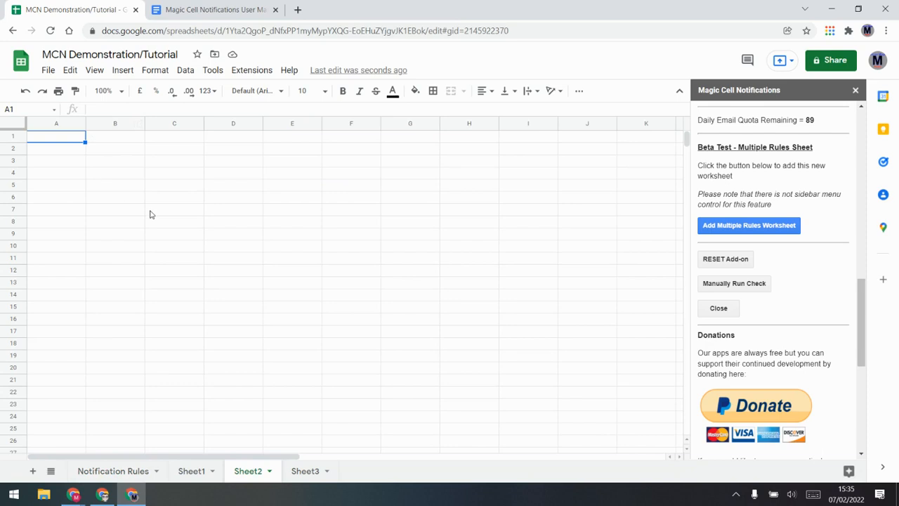
text(Emails)
key(Return)
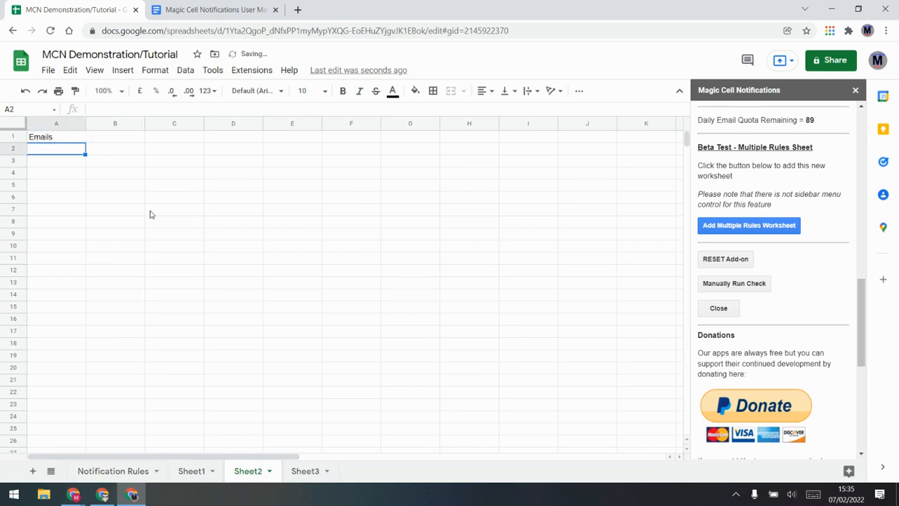
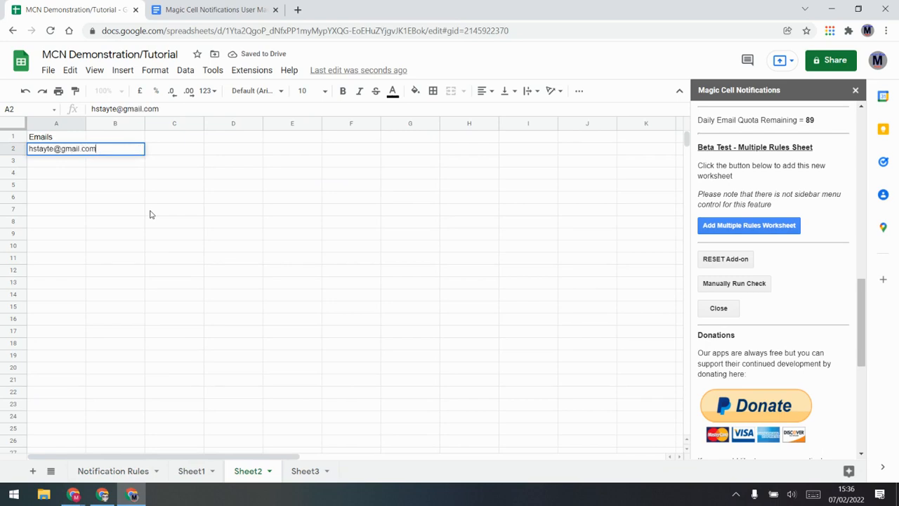
key(Return)
Add a 'Name' header in B1 with the contact's first name in B2, then select A2:B2
key(Up)
key(Right)
text(Hywel)
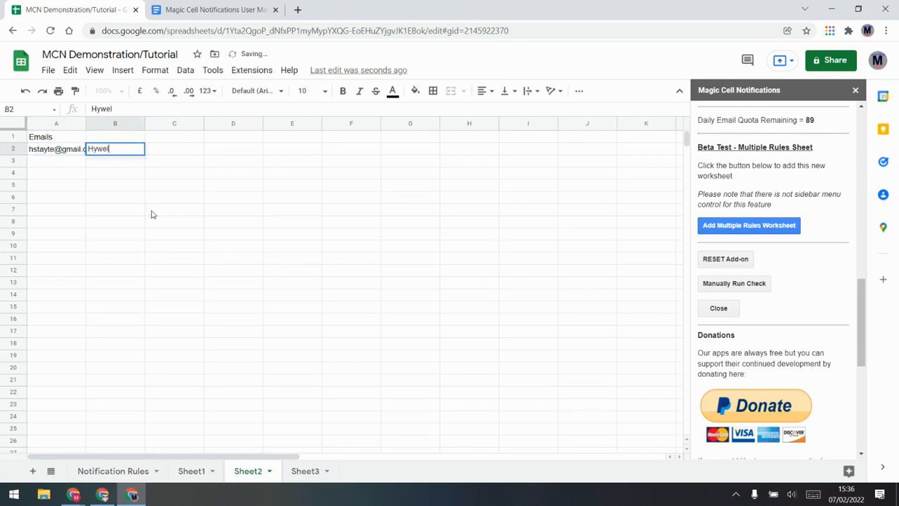
key(Up)
text(Name)
key(Return)
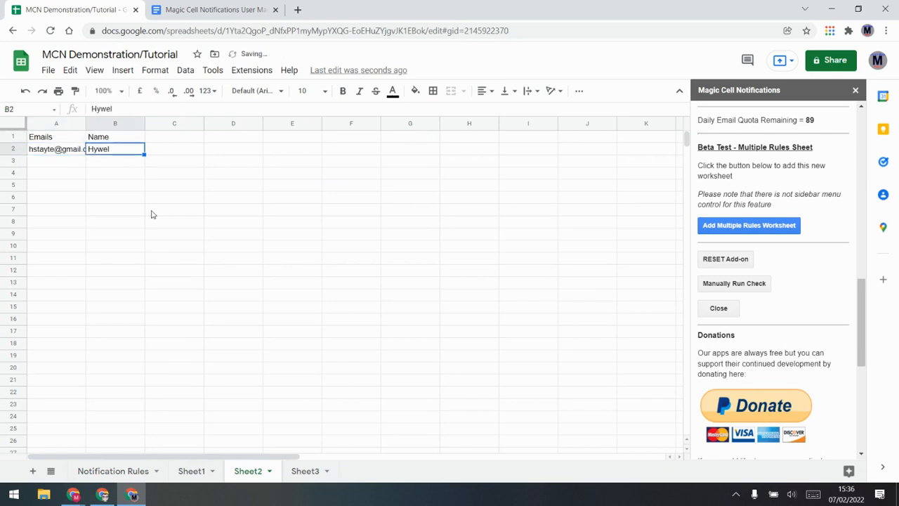
click(64, 154)
key(shift+Right)
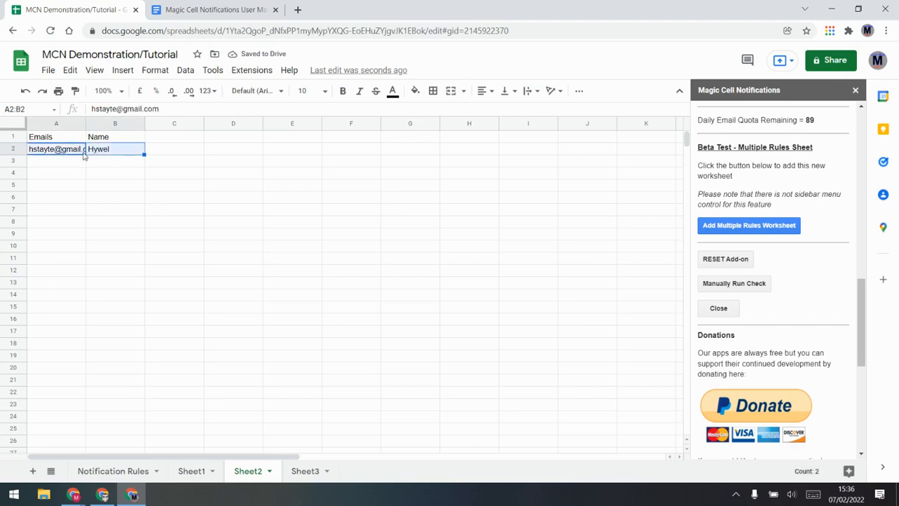
click(139, 478)
Set Notification Rules E4 to a formula referencing Sheet2's A2 e-mail address
text(=)
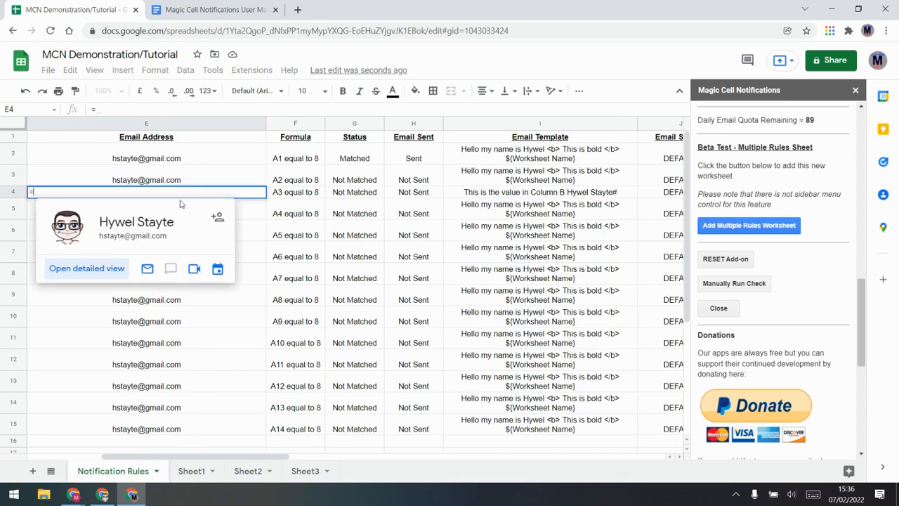
click(295, 472)
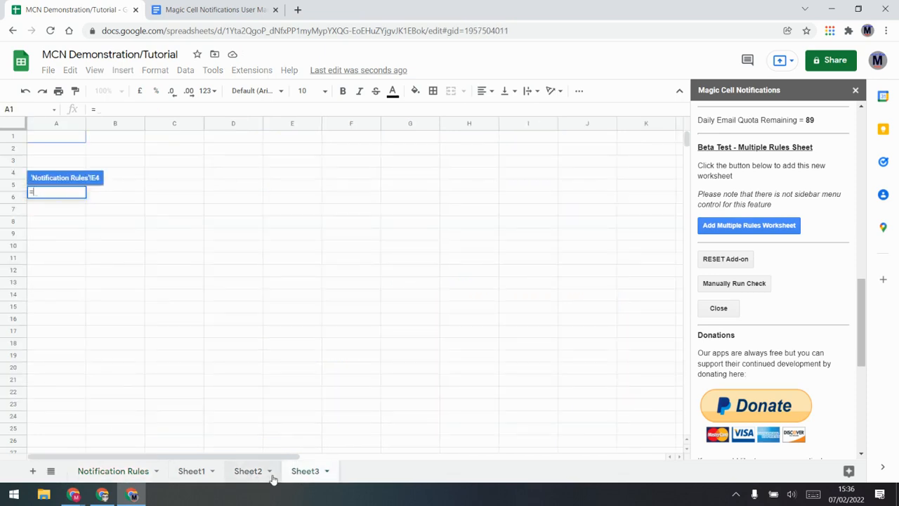
click(249, 471)
click(63, 149)
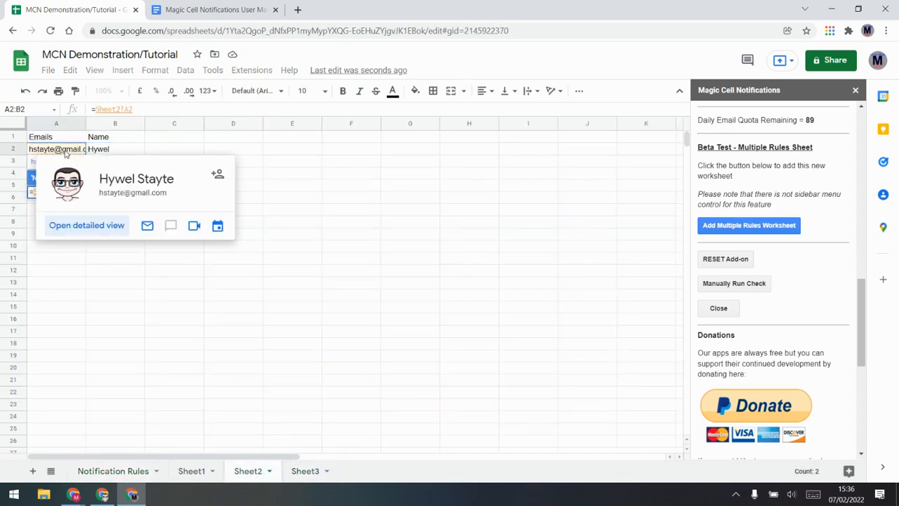
key(Return)
Compare cells E3 and E4, then inspect the template formulas in I4 and I3
click(244, 179)
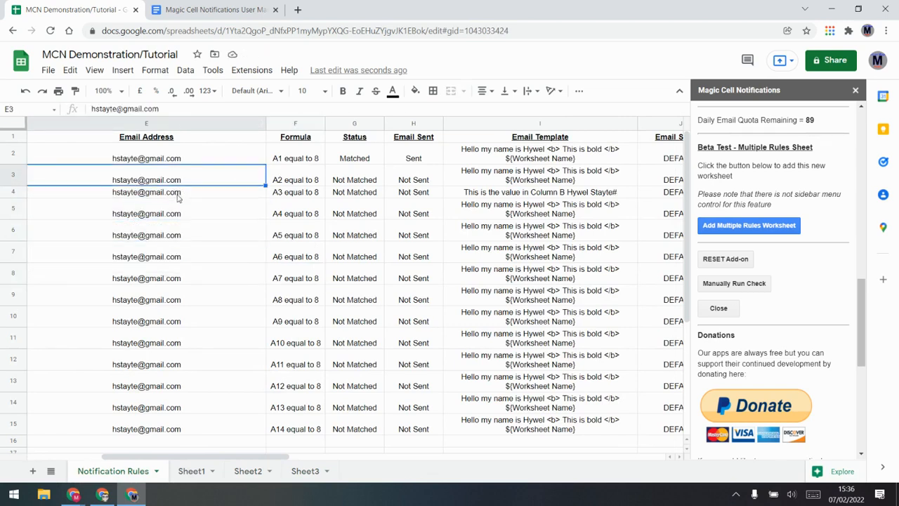
click(179, 198)
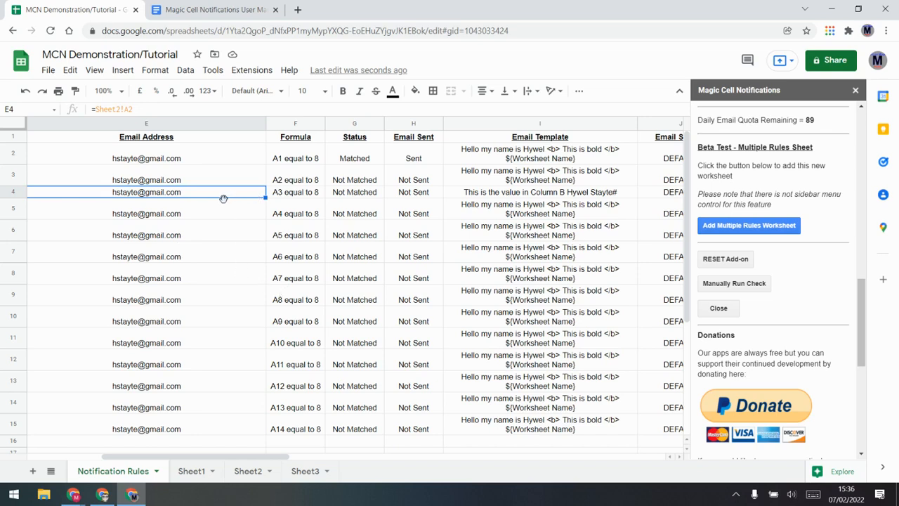
mouse_move(222, 200)
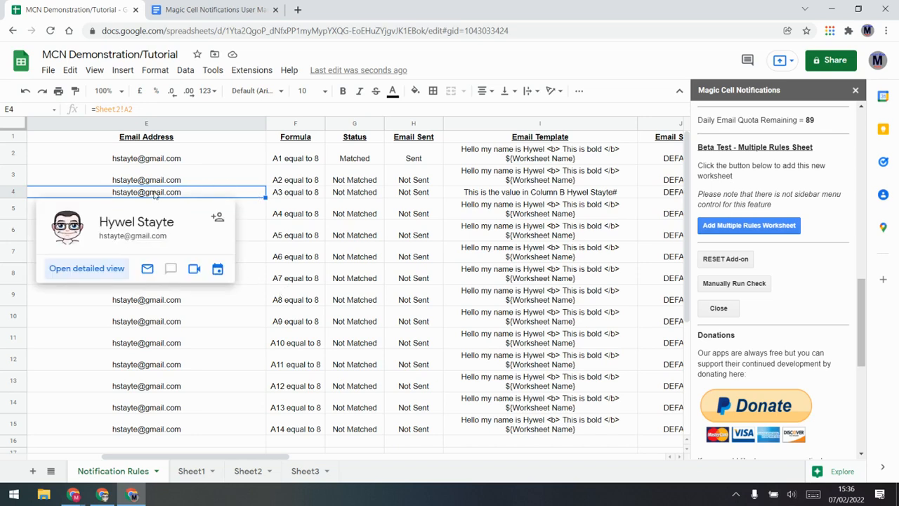
mouse_move(252, 246)
click(532, 195)
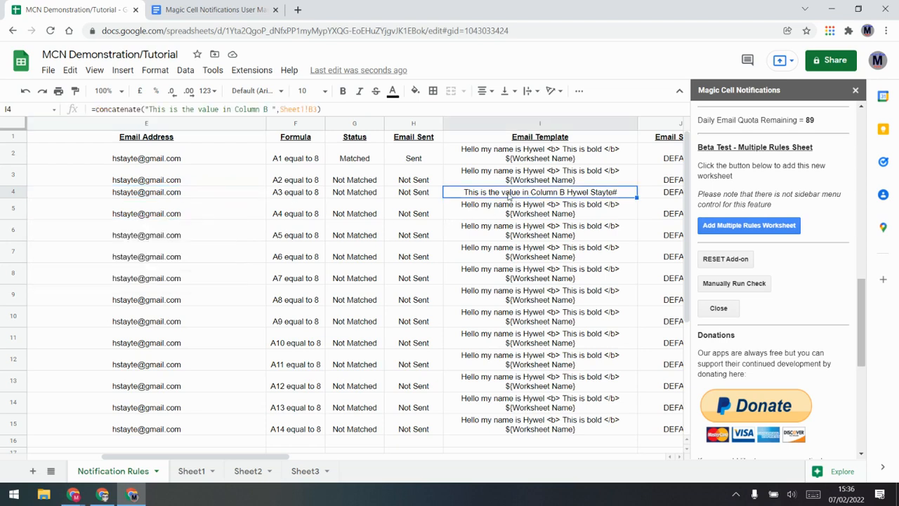
click(557, 183)
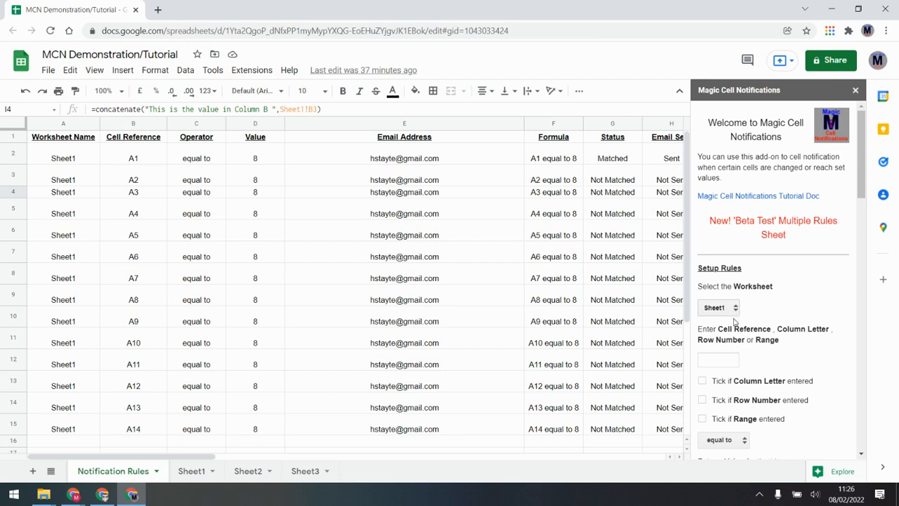
Add a column A equals 5 rule with a notification e-mail, accepting the new Column Notification Rules sheet
click(721, 362)
click(702, 381)
scroll(773, 372, down, 2)
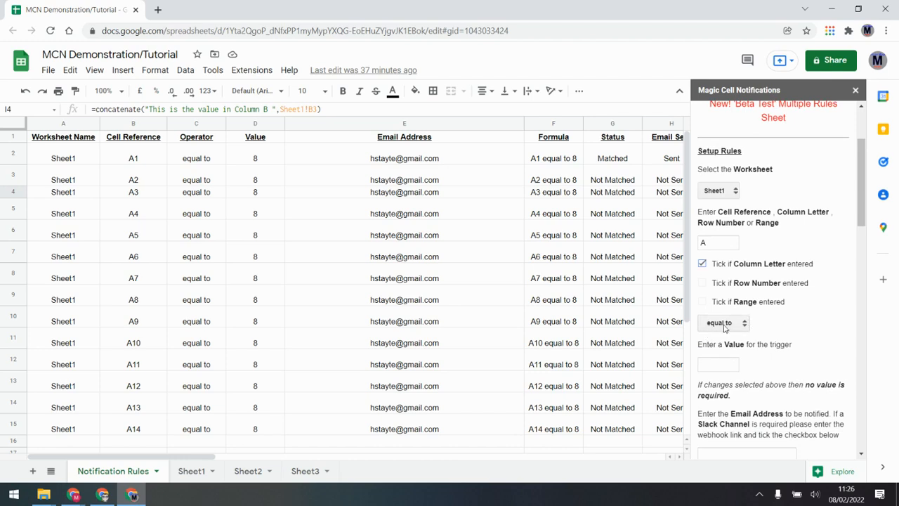
click(719, 365)
scroll(724, 364, down, 1)
click(744, 396)
click(743, 419)
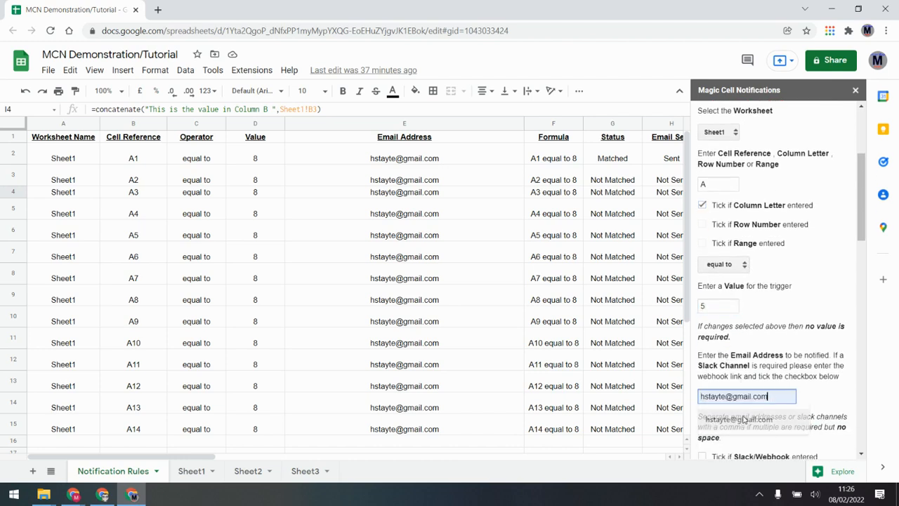
scroll(738, 330, down, 3)
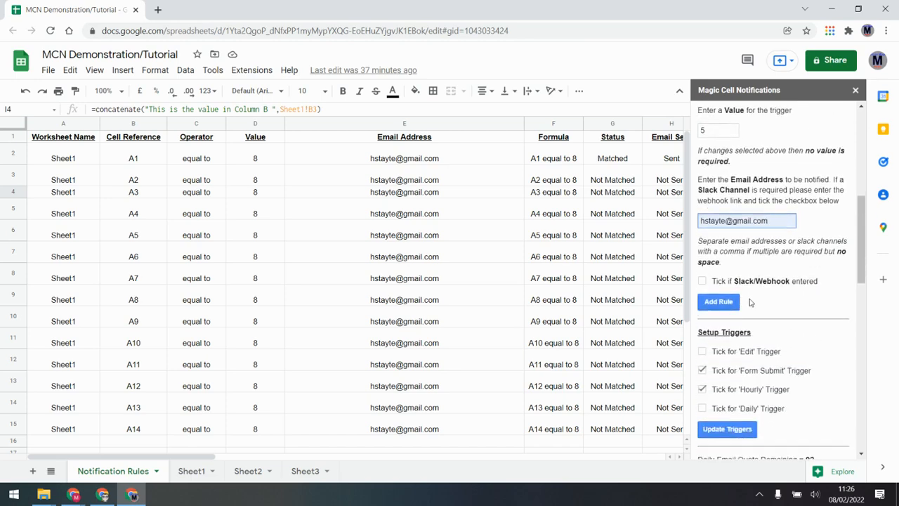
click(719, 302)
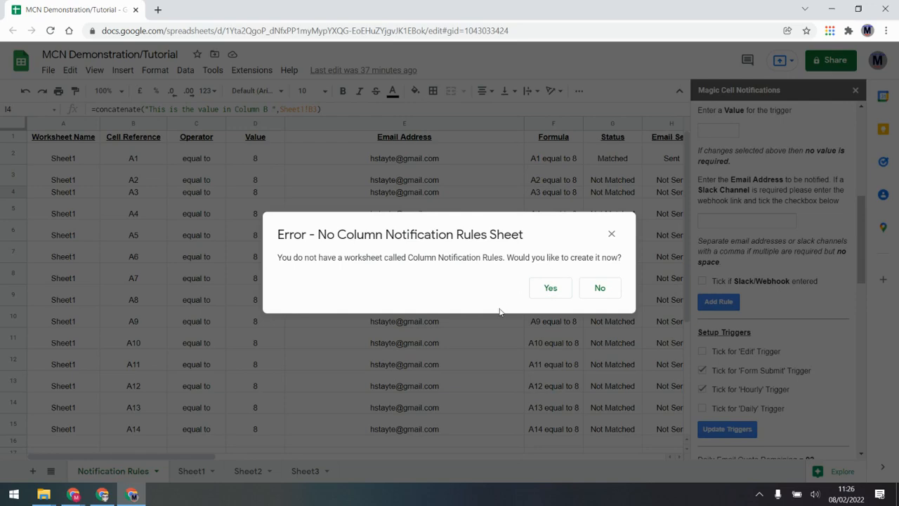
click(552, 288)
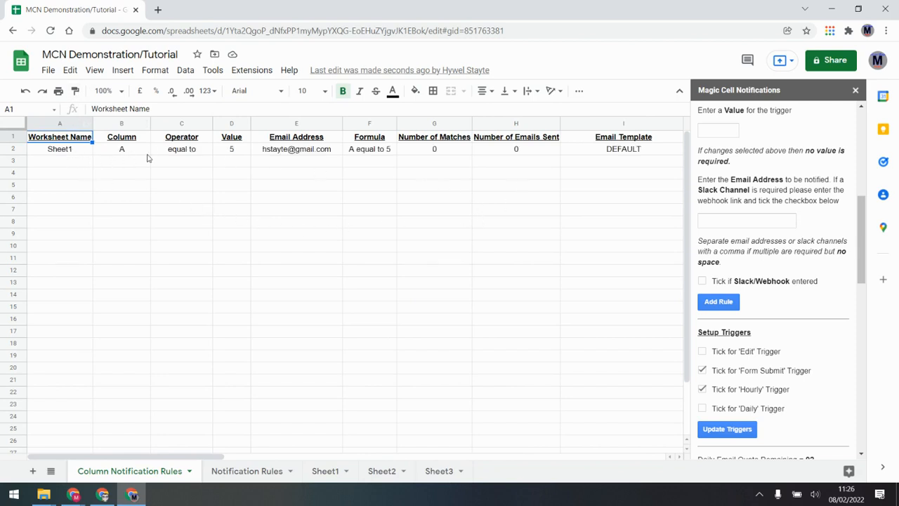
click(314, 468)
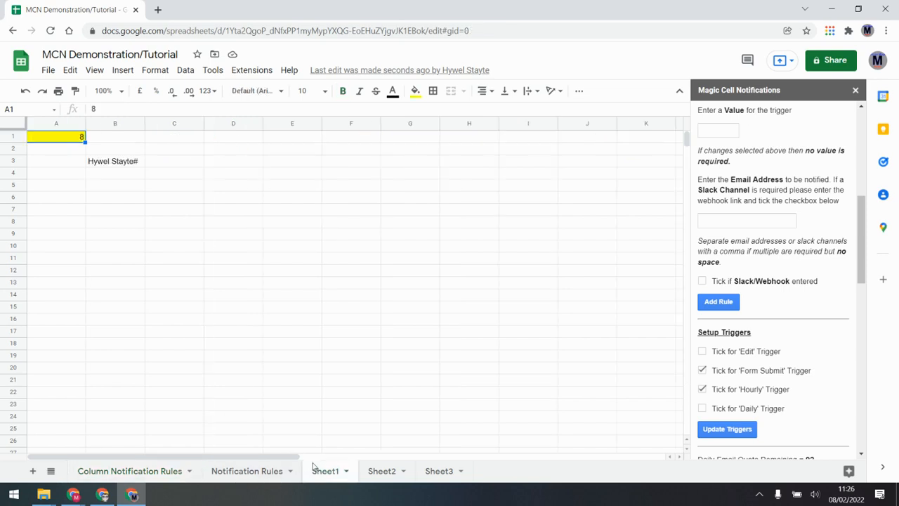
Enter 5 in Sheet1 cells A6, A11, A14 and A18
click(57, 125)
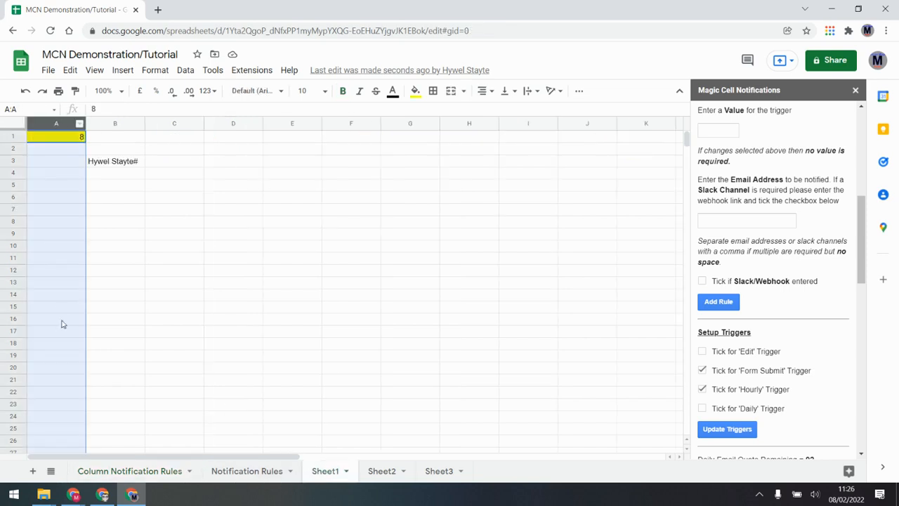
click(76, 196)
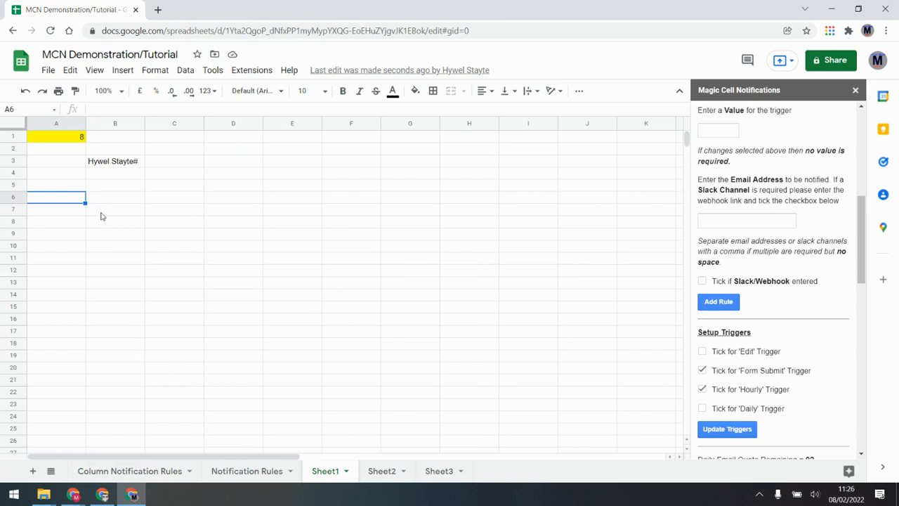
text(5)
click(78, 258)
text(5)
click(76, 294)
text(5)
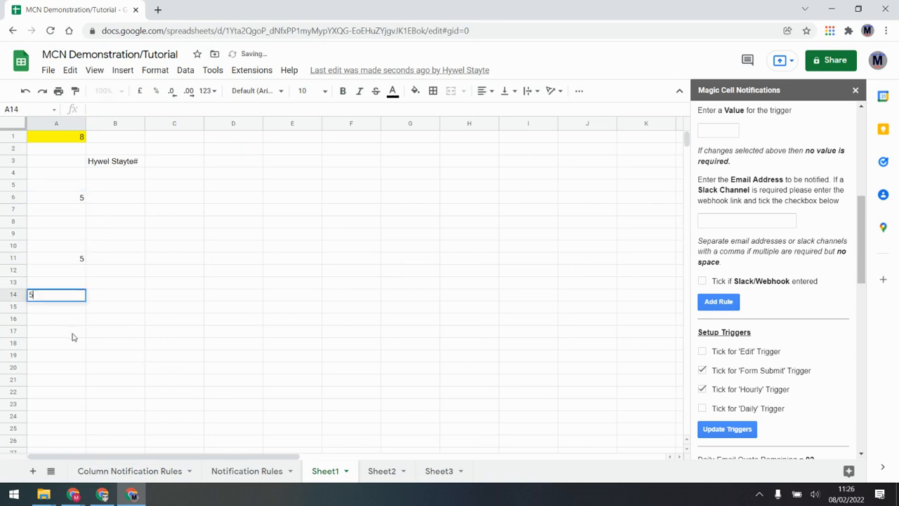
click(73, 343)
text(5)
click(136, 343)
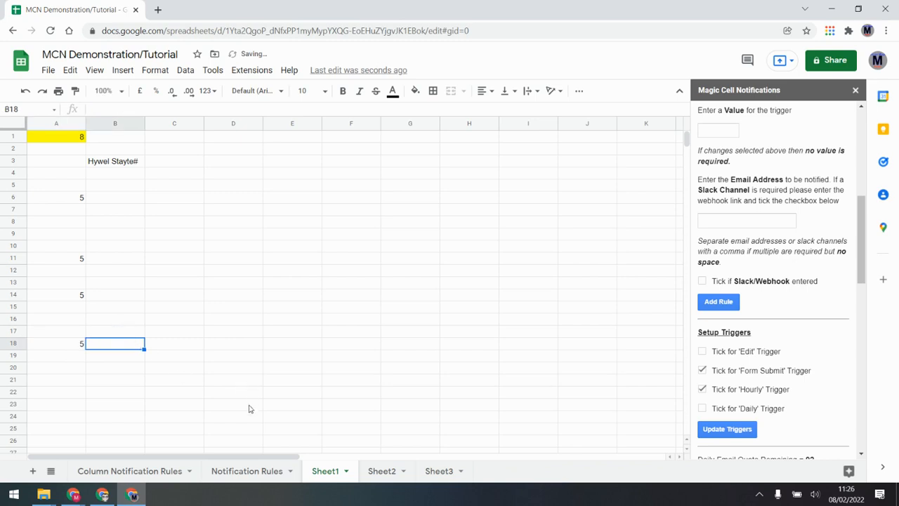
click(174, 469)
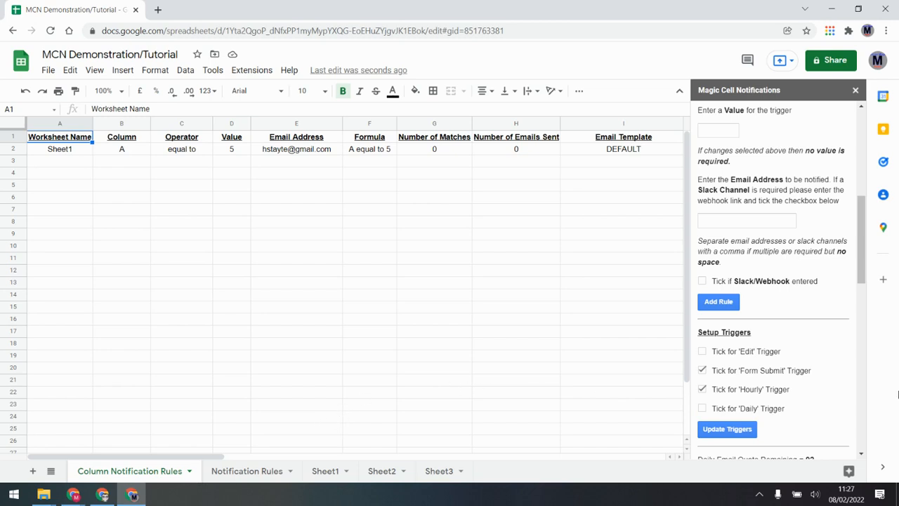
Check the rule shows 1 match, 1 sent e-mail and Cell Ref Log A6,A11,A14,A18
scroll(808, 295, down, 3)
scroll(805, 298, down, 1)
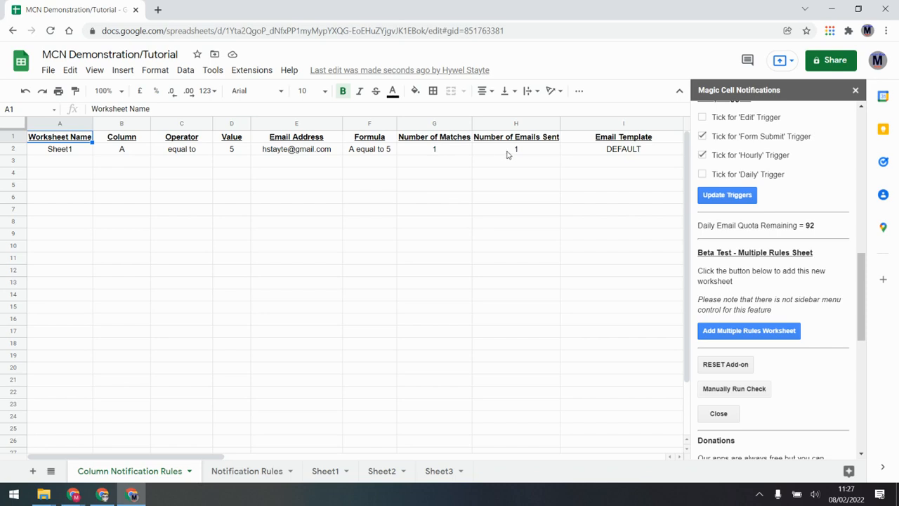
drag(209, 457, 356, 452)
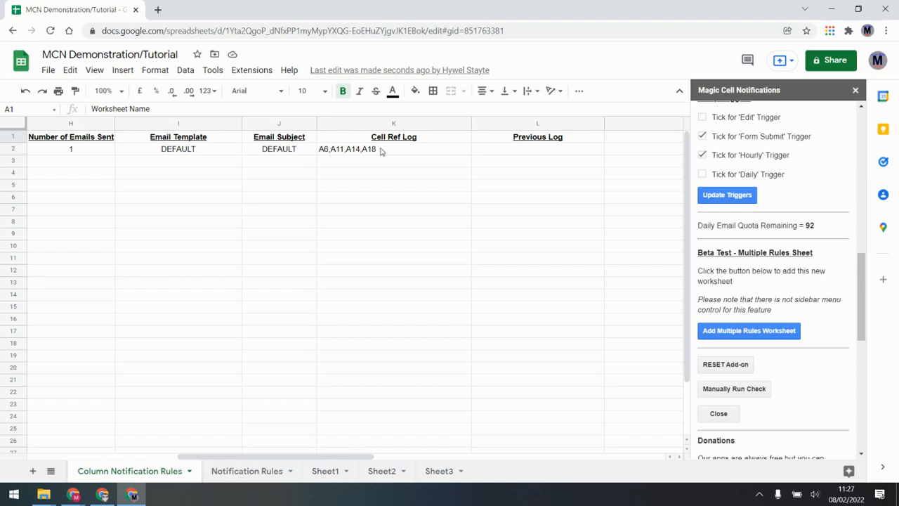
click(102, 493)
Open the Magic Cell Notification email in Gmail and highlight its matched cells A6,A11,A14,A18
click(51, 136)
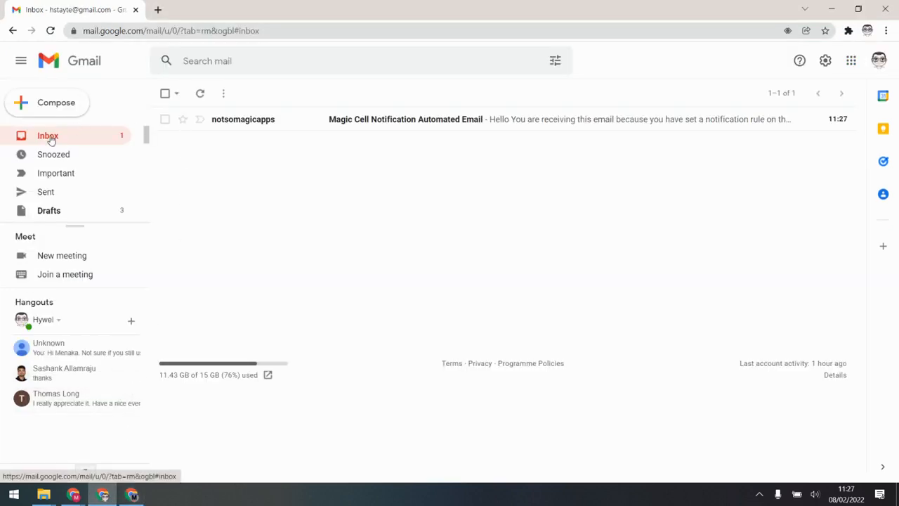
click(372, 115)
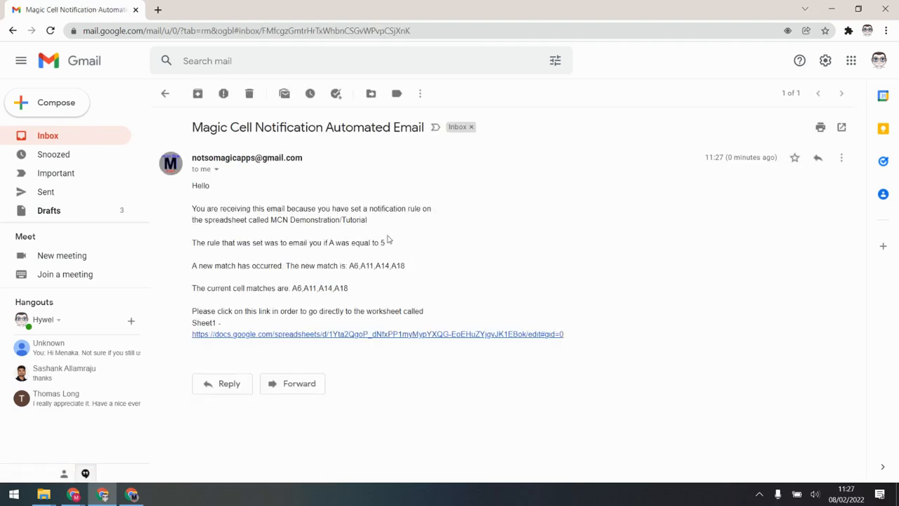
drag(413, 269, 291, 288)
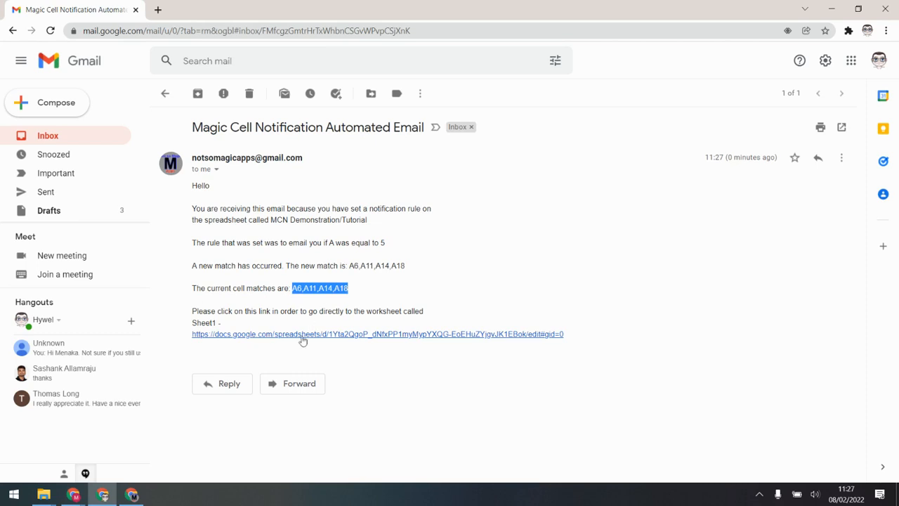
click(139, 493)
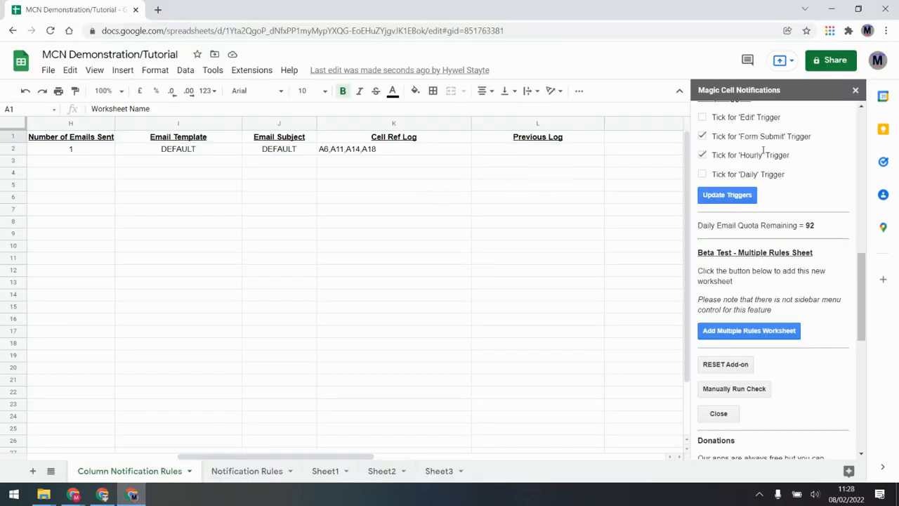
Enable the add-on's Edit trigger and apply the updated triggers
click(702, 117)
click(725, 196)
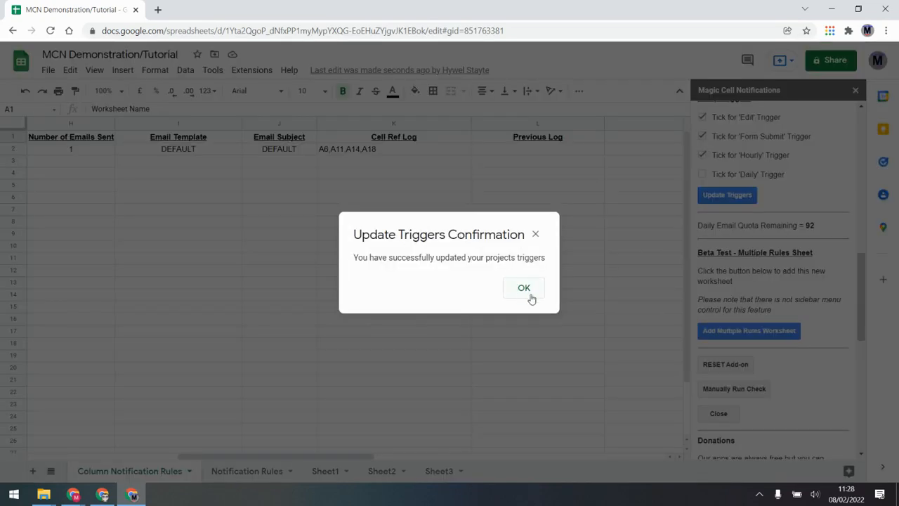
click(529, 296)
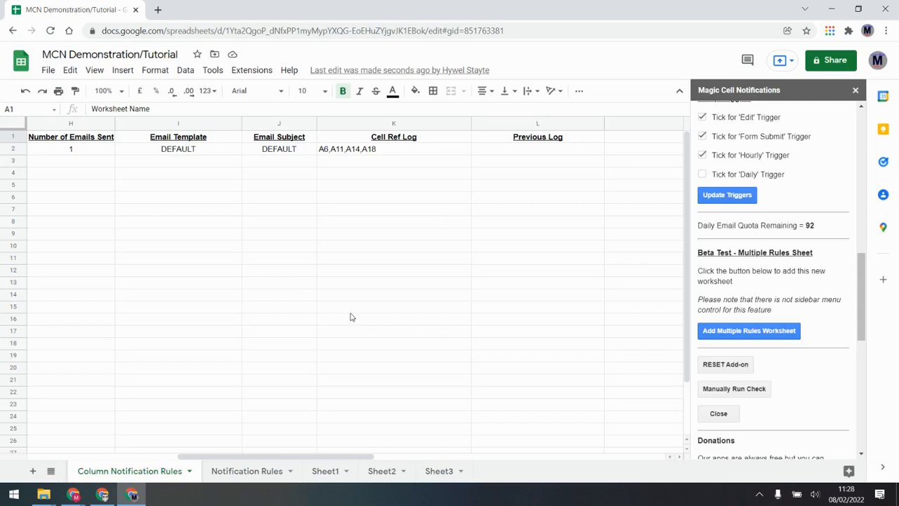
Enter 5 in Sheet1 cells A21 and A24, then review the Column Notification Rules log
click(323, 471)
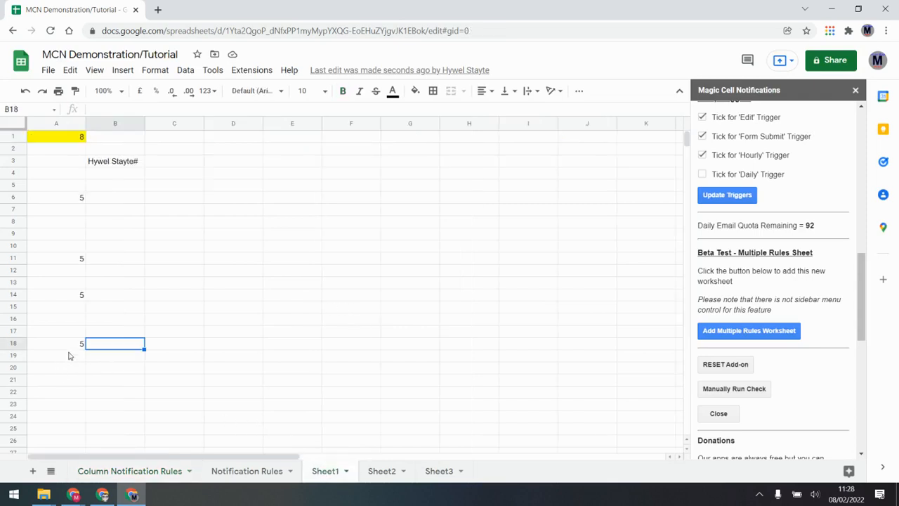
click(58, 384)
text(5)
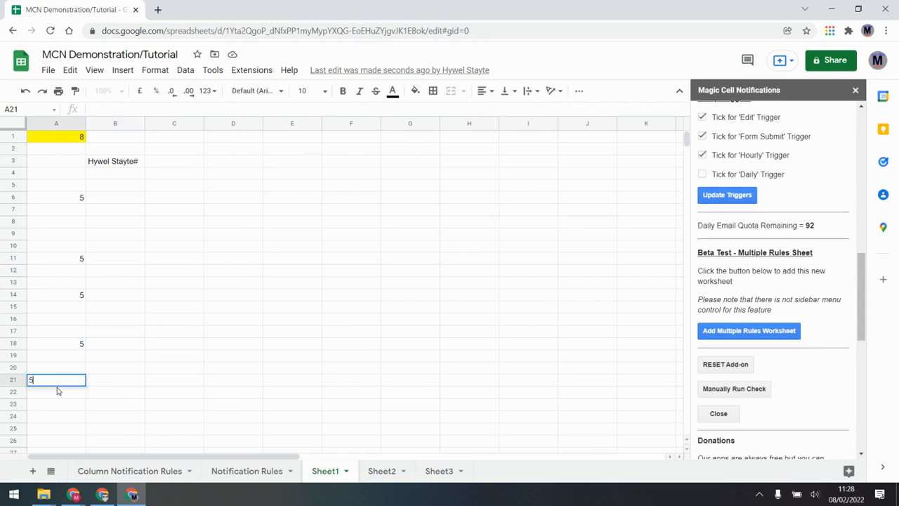
click(60, 415)
text(5)
key(Tab)
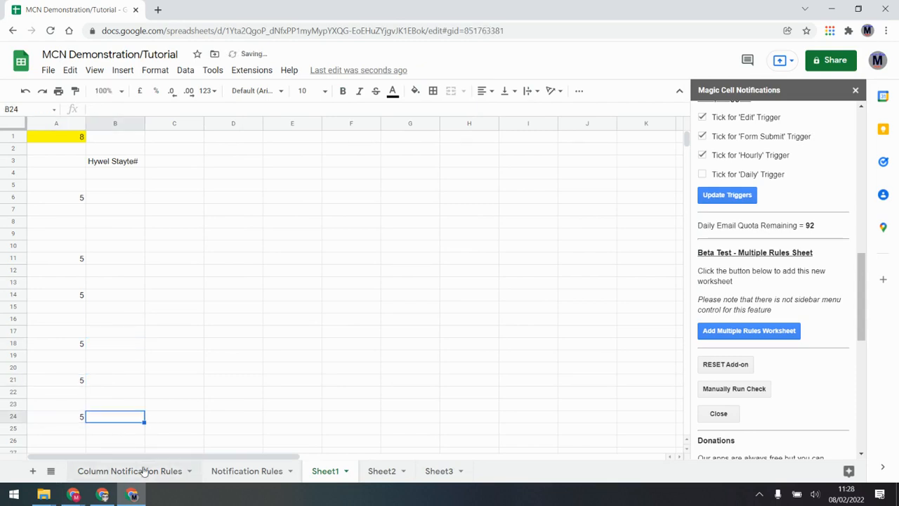
click(145, 469)
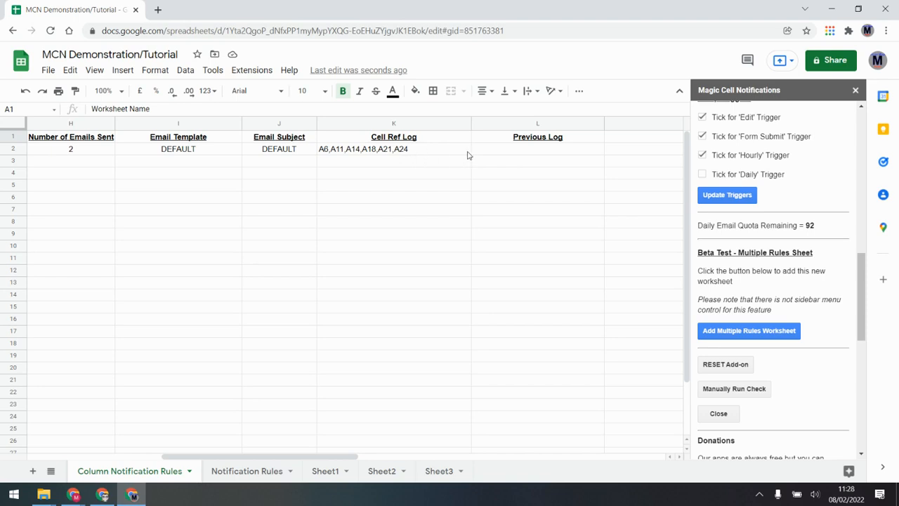
drag(331, 456, 291, 456)
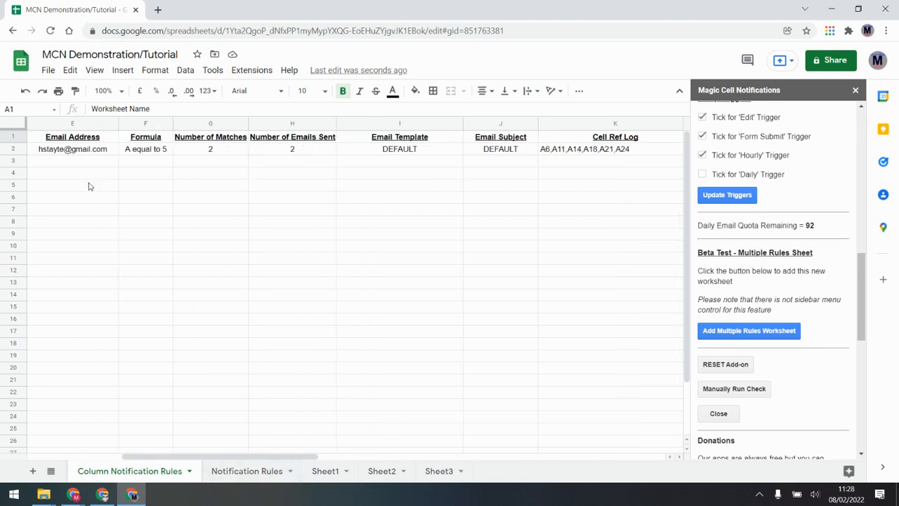
Refresh the Gmail inbox and read the two new Magic Cell Notification emails
mouse_move(109, 493)
click(103, 442)
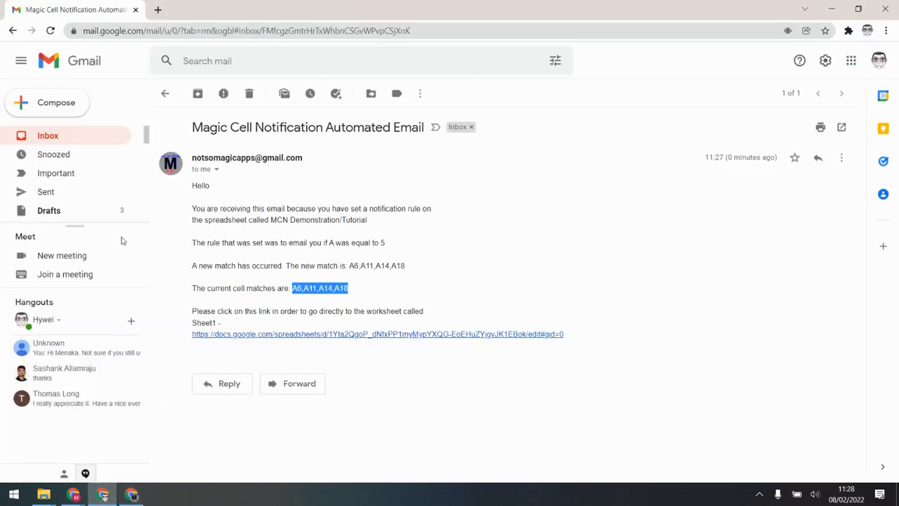
click(48, 135)
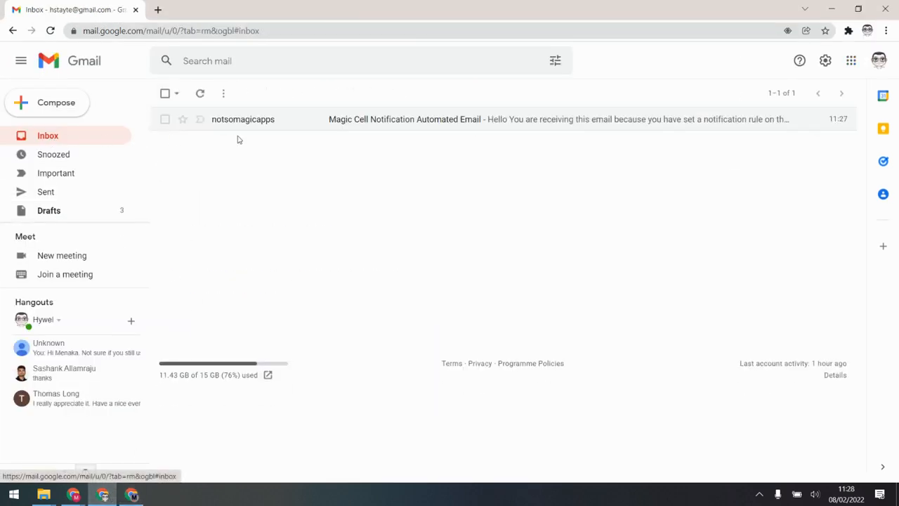
click(64, 135)
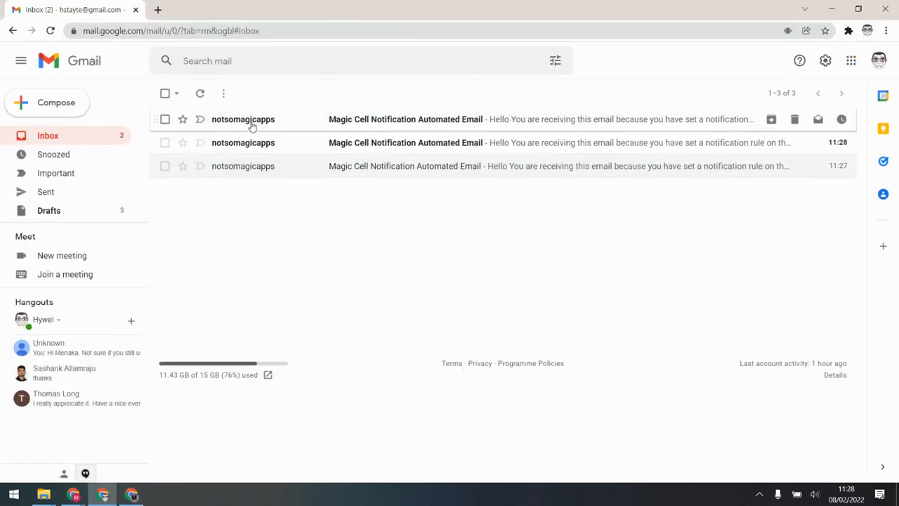
click(416, 142)
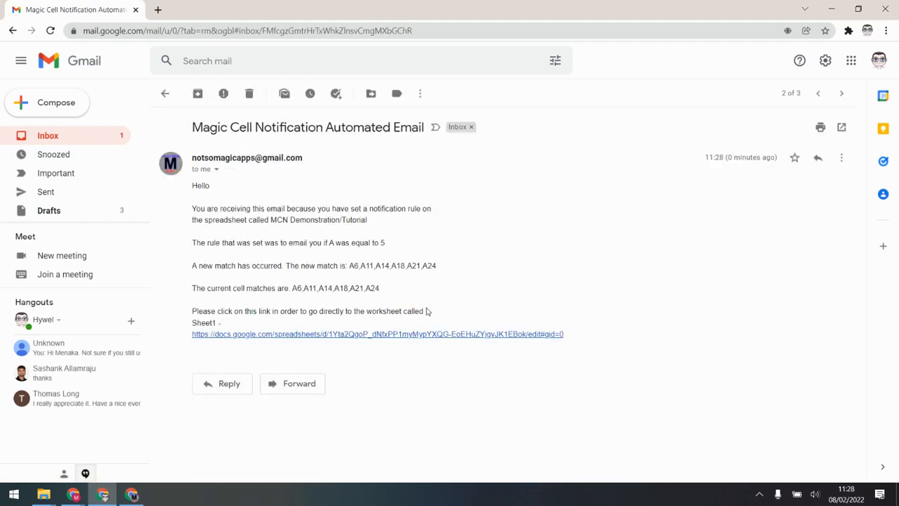
click(166, 95)
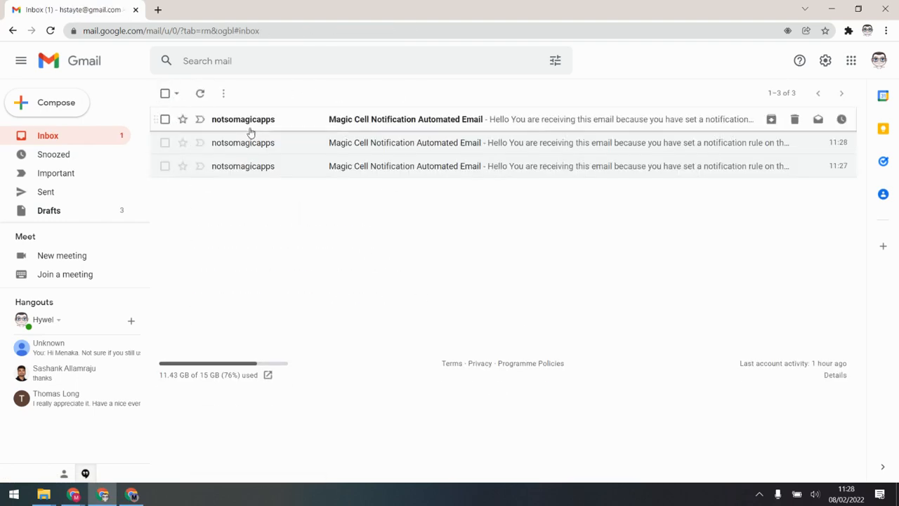
click(251, 121)
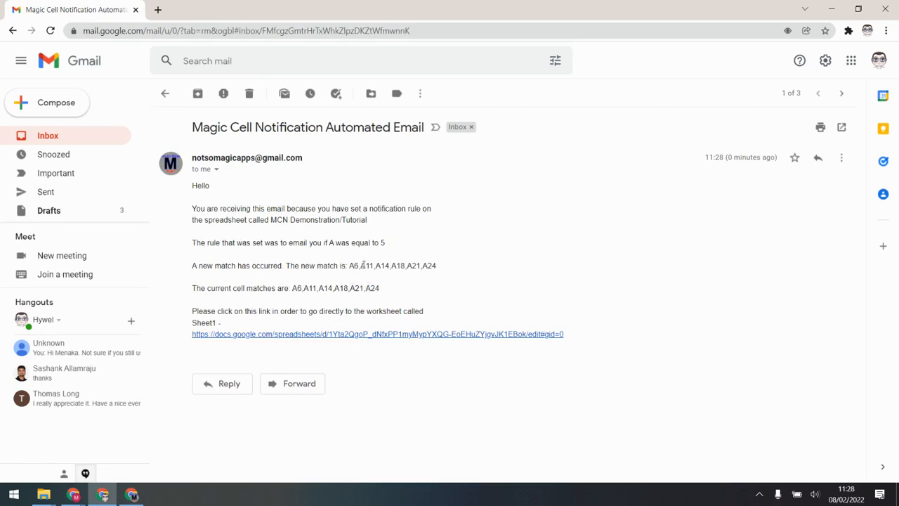
click(52, 138)
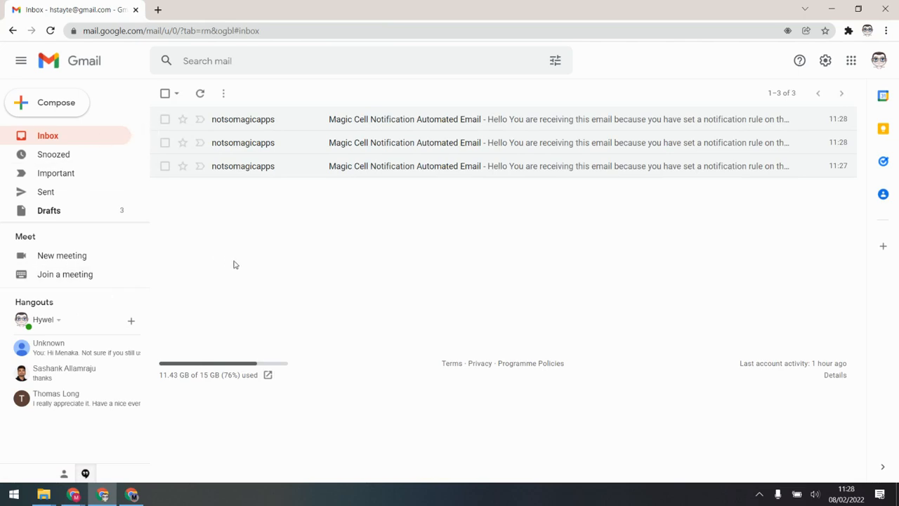
Open the Magic Cell Notifications User Manual via the add-on sidebar's Tutorial Doc link
click(137, 497)
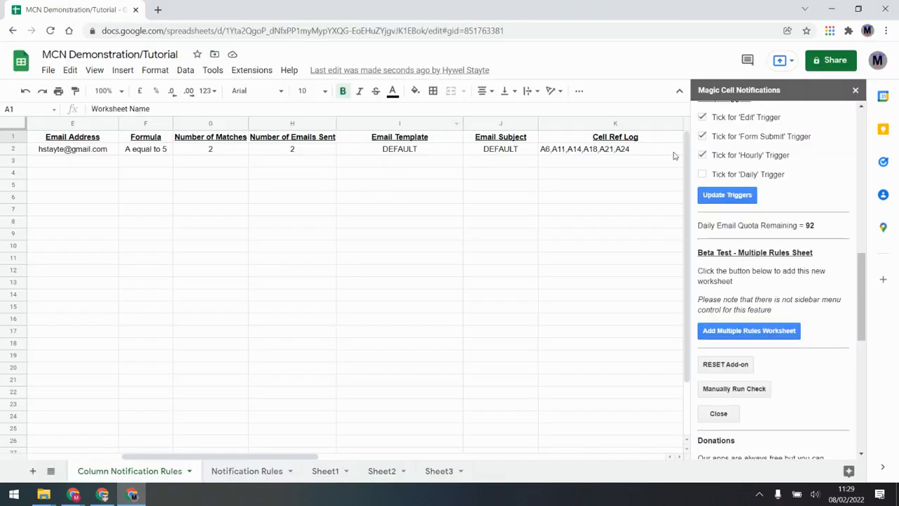
drag(857, 324, 858, 176)
click(766, 196)
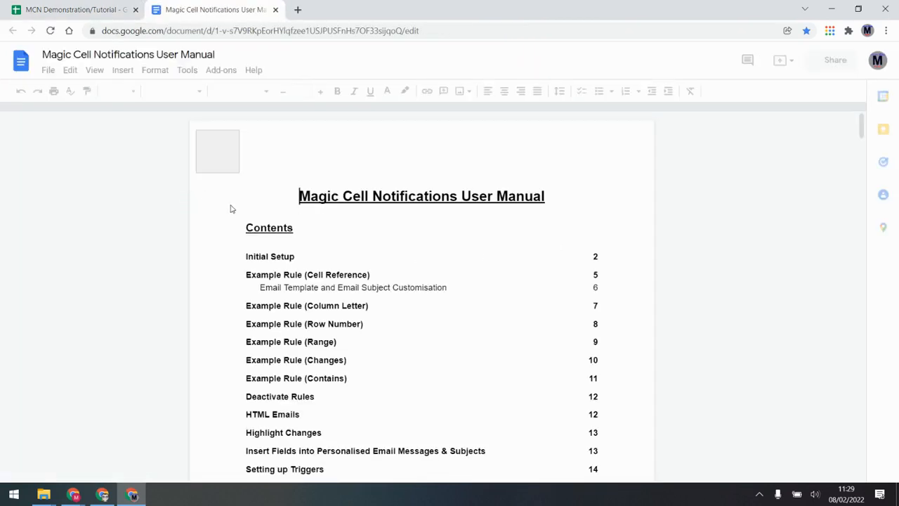
Jump to the manual's Insert Fields section and copy the ${Column Values} placeholder
click(385, 451)
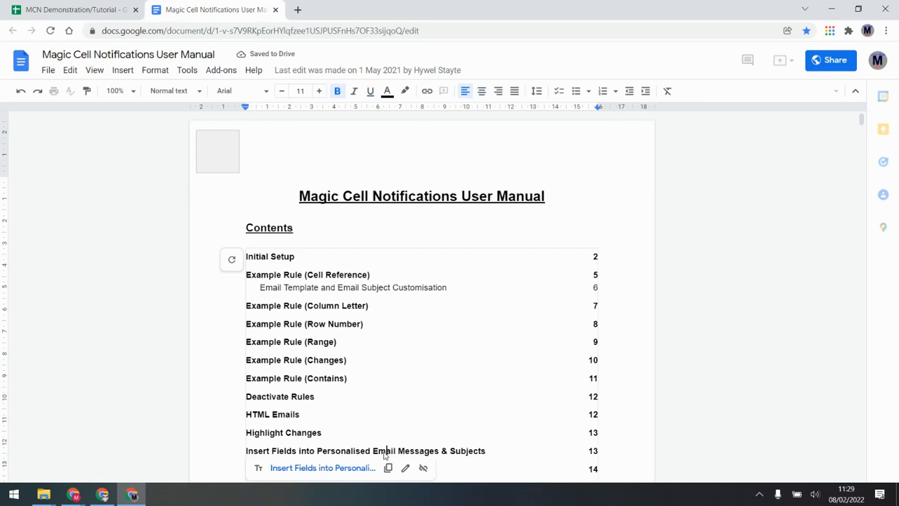
click(353, 468)
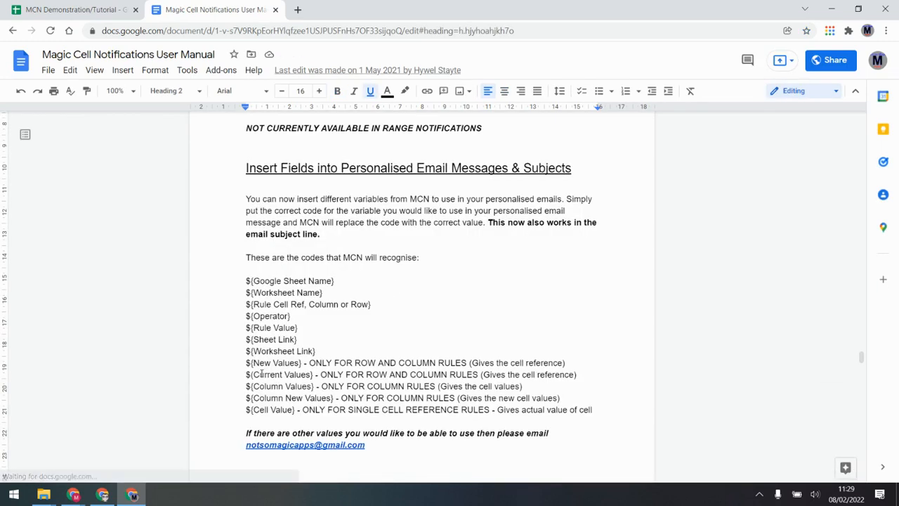
drag(247, 385, 314, 386)
drag(248, 397, 340, 399)
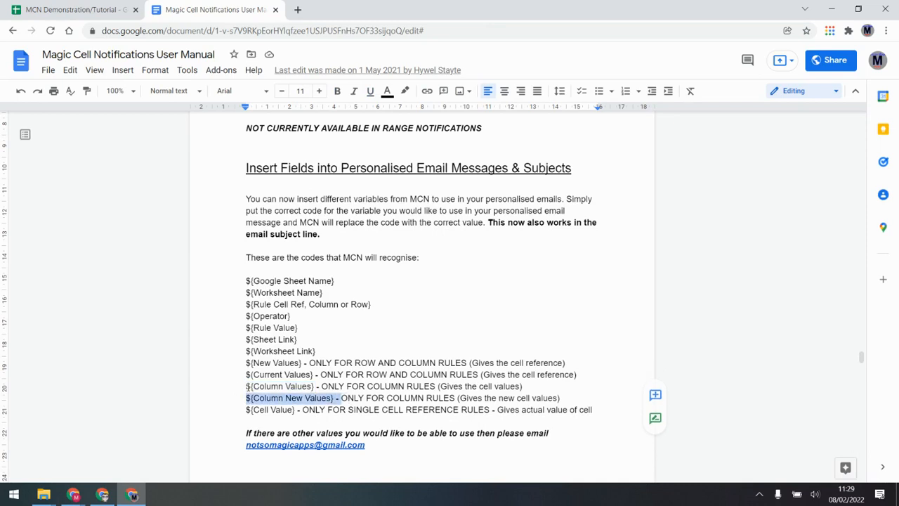
drag(247, 386, 315, 385)
key(ctrl+c)
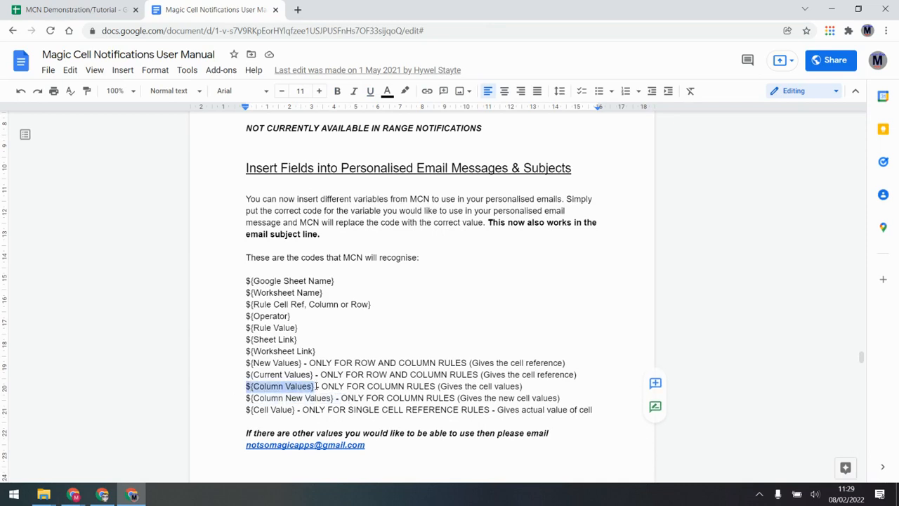
click(126, 9)
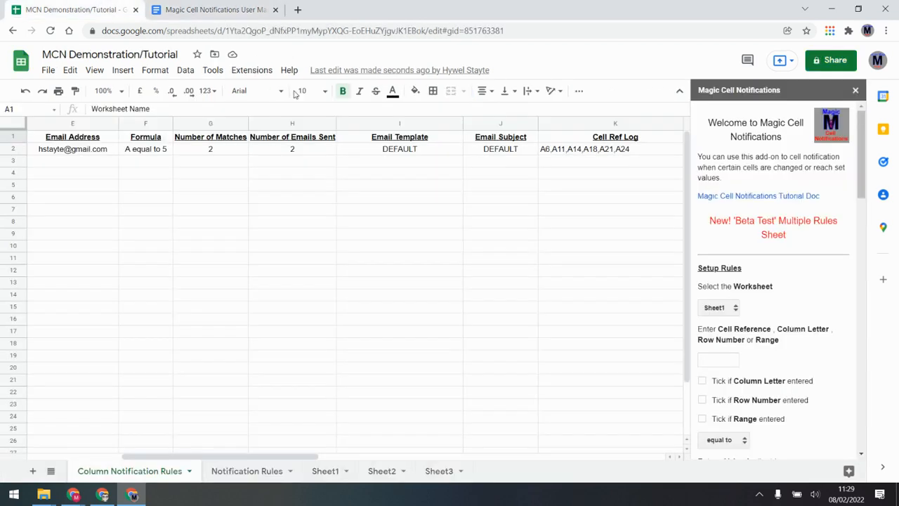
Change I2's template from DEFAULT to ${Column Values}, with ${Column New Values} from the manual on line two
double_click(445, 149)
drag(425, 149, 342, 149)
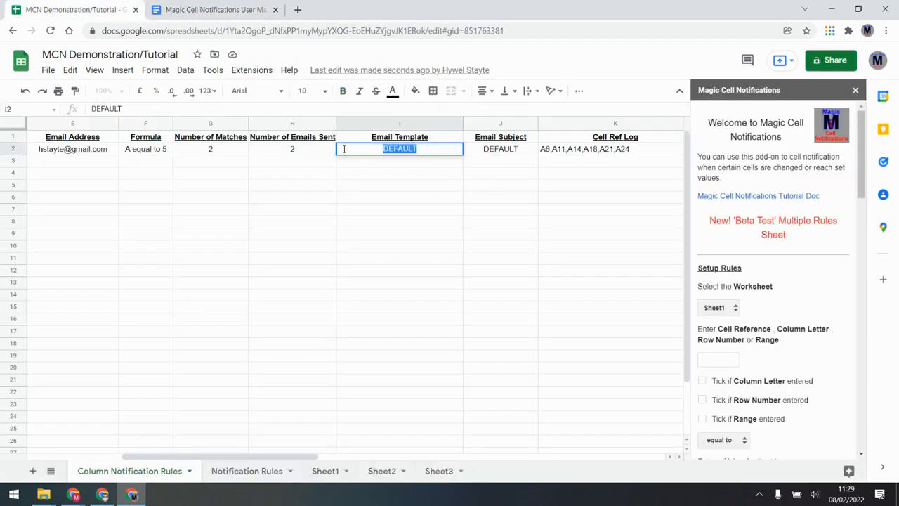
key(ctrl+v)
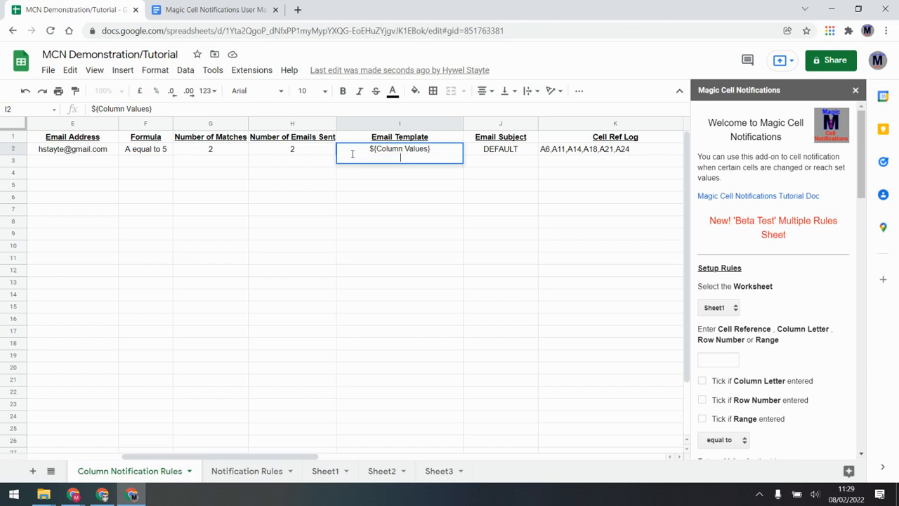
click(207, 10)
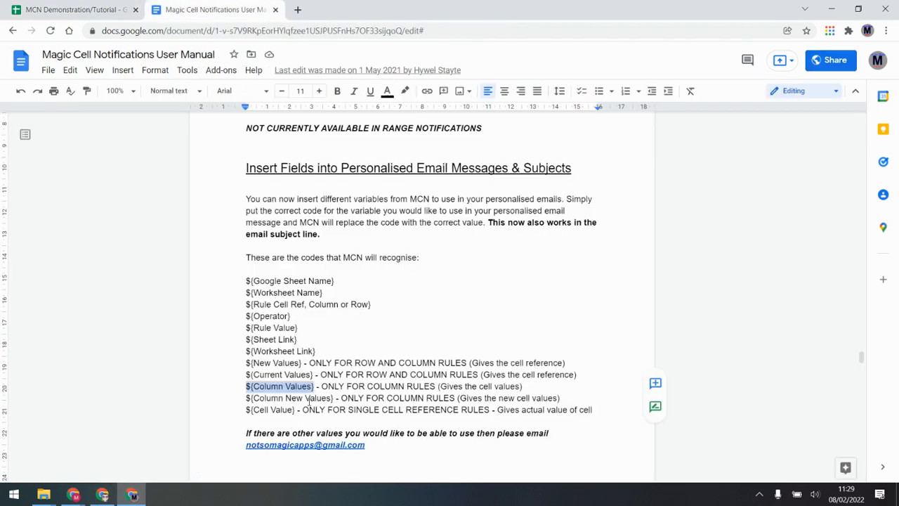
drag(336, 398, 237, 402)
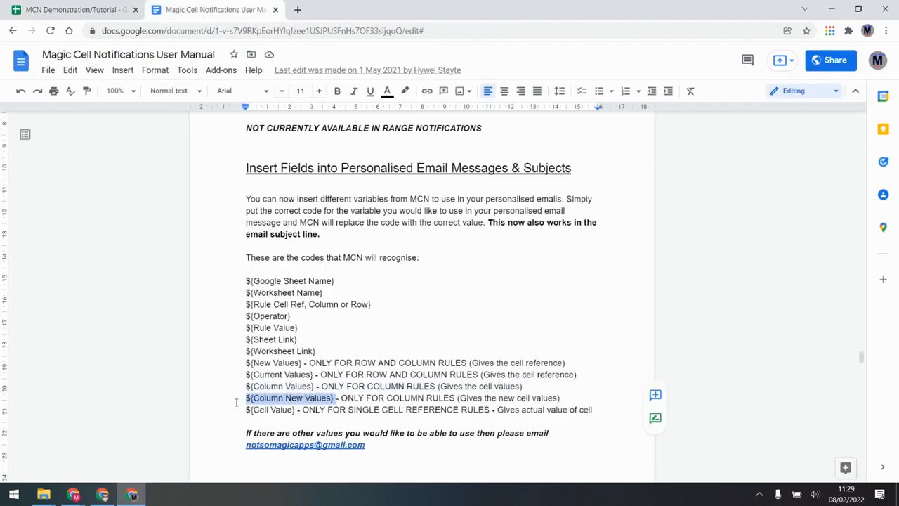
click(73, 494)
click(132, 494)
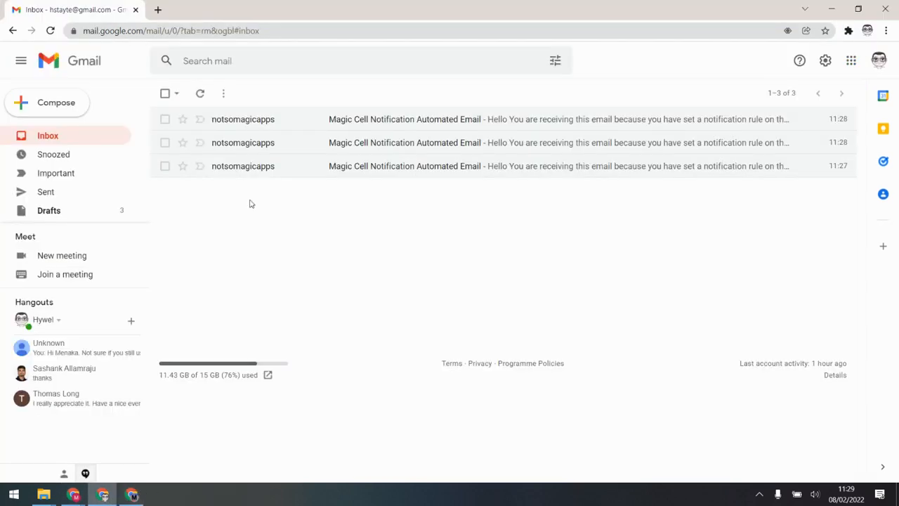
click(132, 495)
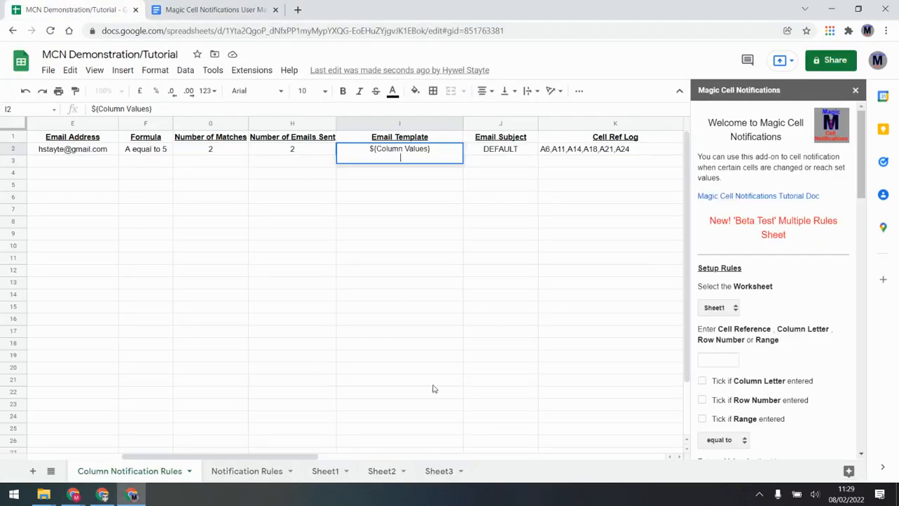
text(${Column New Values})
click(425, 200)
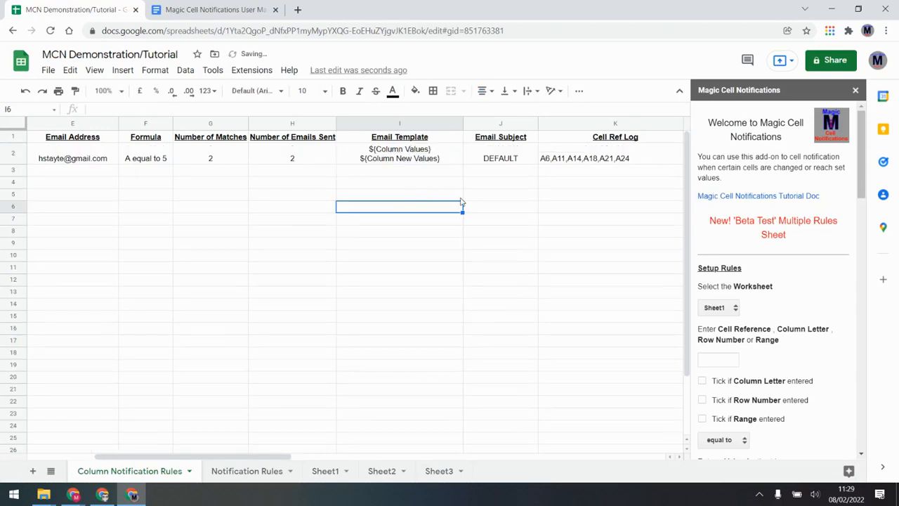
Enter 5 in Sheet1 cell A16, then check the column rule log lists A16 with 3 emails sent
click(325, 472)
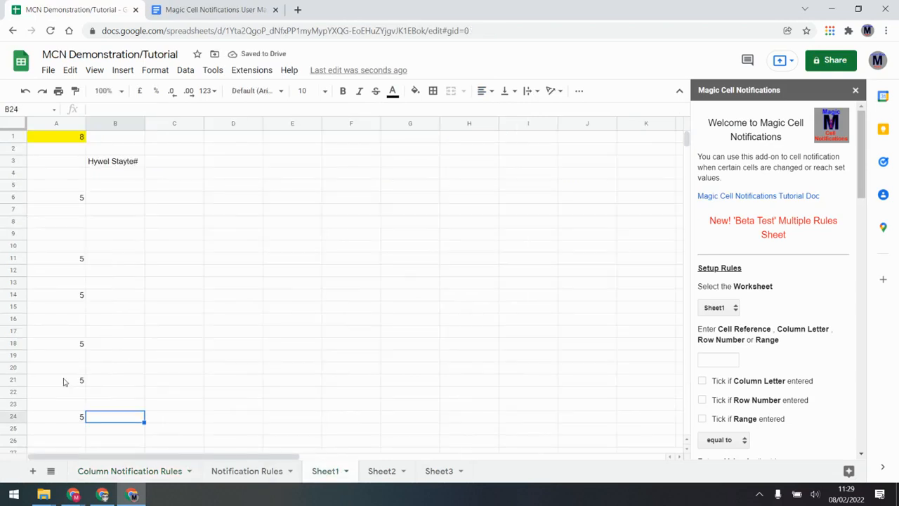
click(70, 321)
text(5)
click(172, 309)
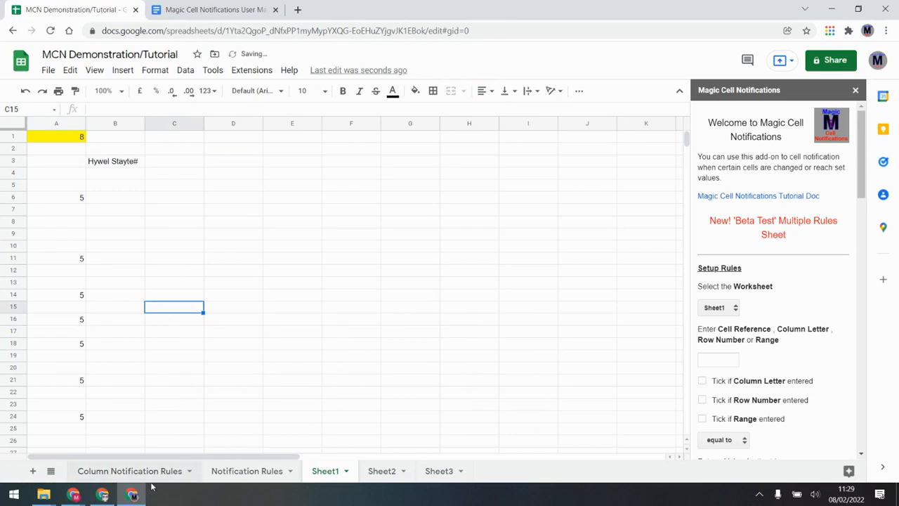
click(158, 474)
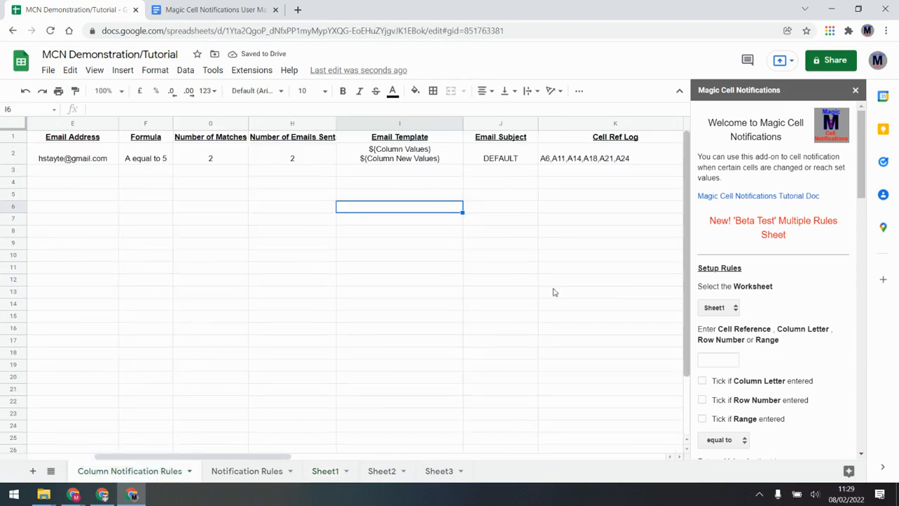
drag(283, 458, 361, 458)
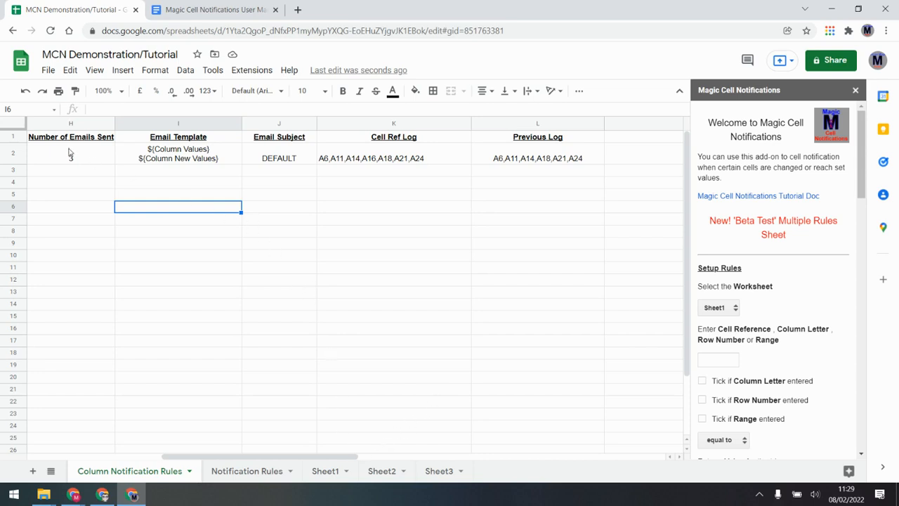
Open the newest Magic Cell Notification email showing values 5,5,5,5,5,5,5 and new value 5
click(102, 494)
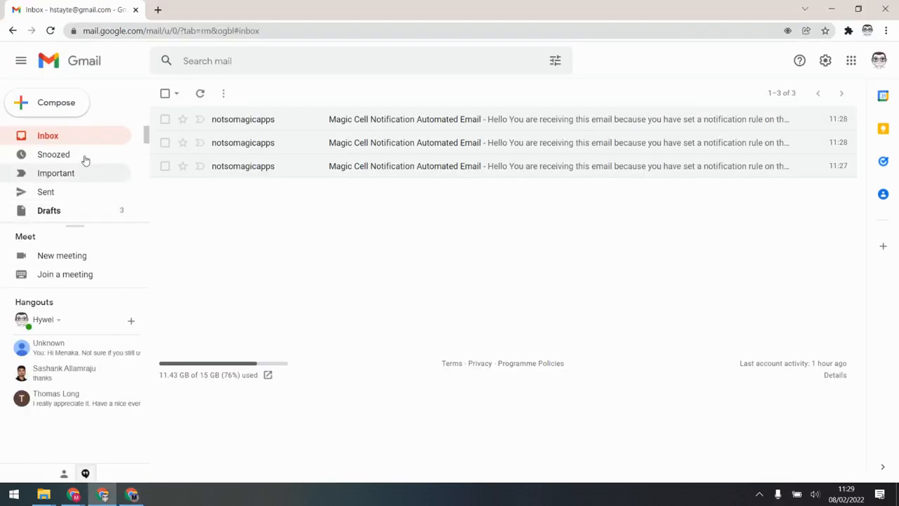
click(57, 139)
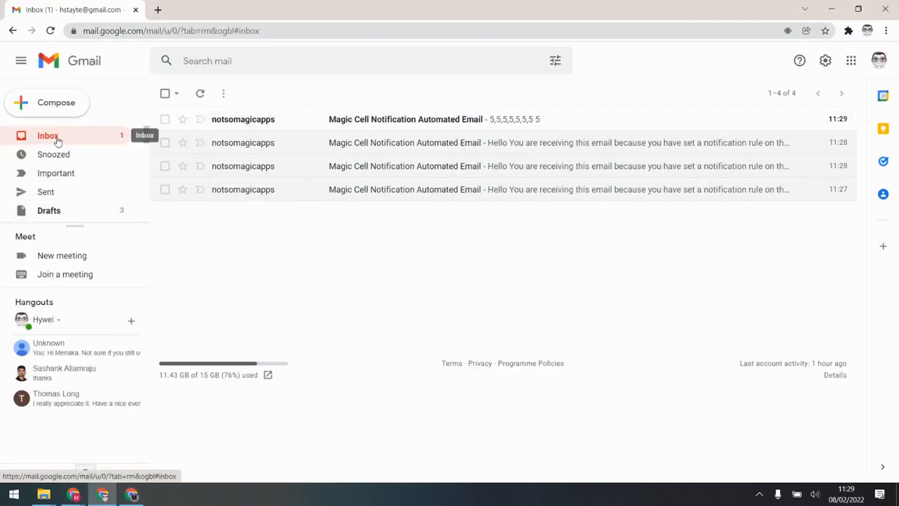
click(431, 121)
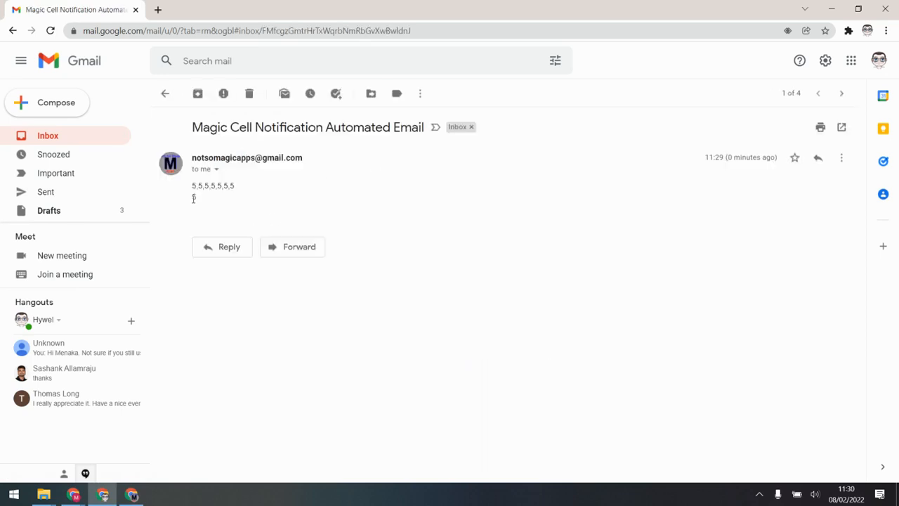
drag(199, 198, 190, 206)
click(191, 287)
drag(237, 186, 192, 181)
click(202, 197)
click(132, 494)
click(231, 5)
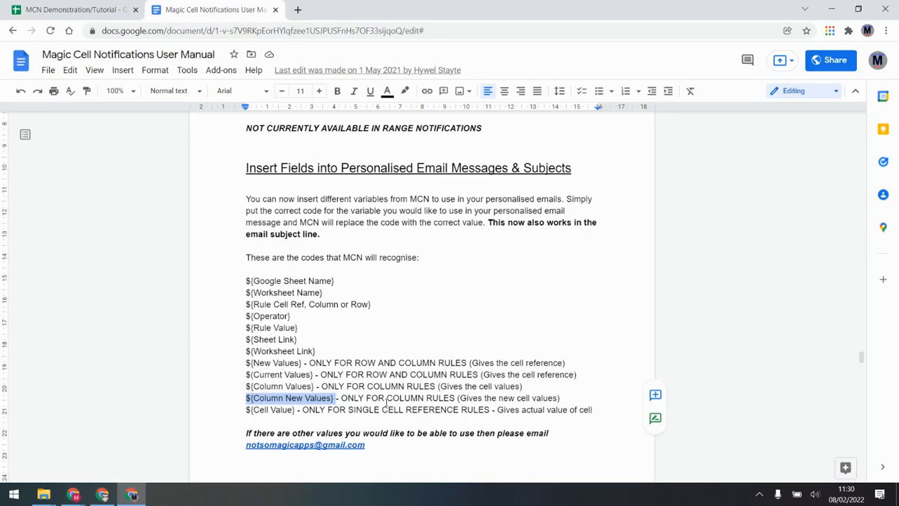
Highlight the ${New Values} and ${Current Values} codes and their descriptions, then return to the spreadsheet
click(298, 361)
double_click(285, 363)
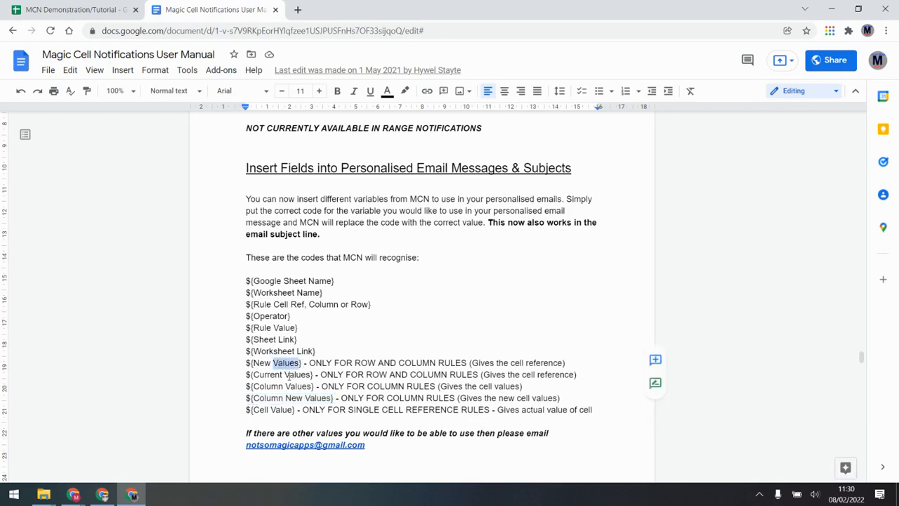
double_click(303, 374)
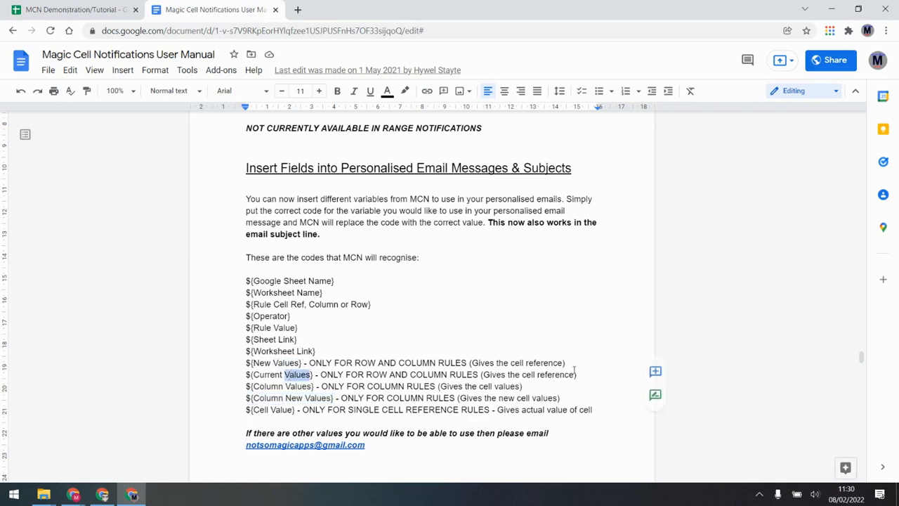
drag(574, 373, 472, 374)
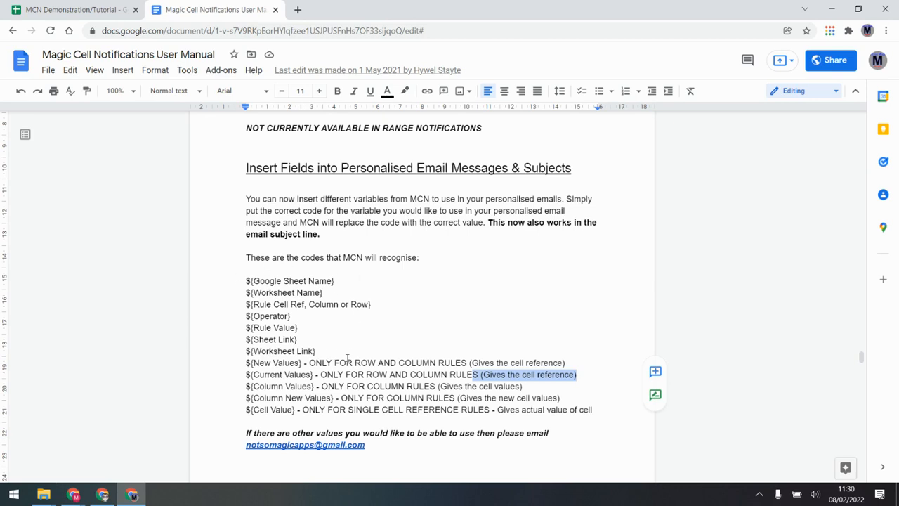
click(78, 10)
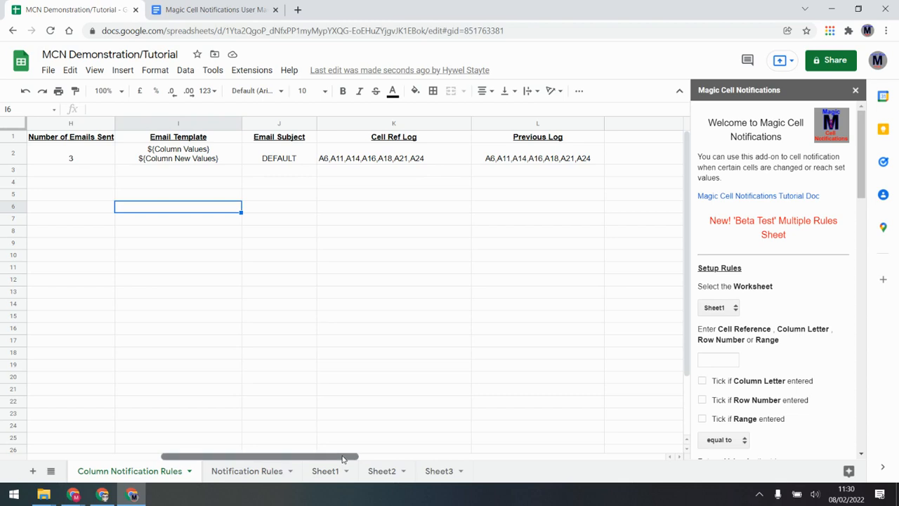
drag(344, 456, 612, 442)
click(553, 125)
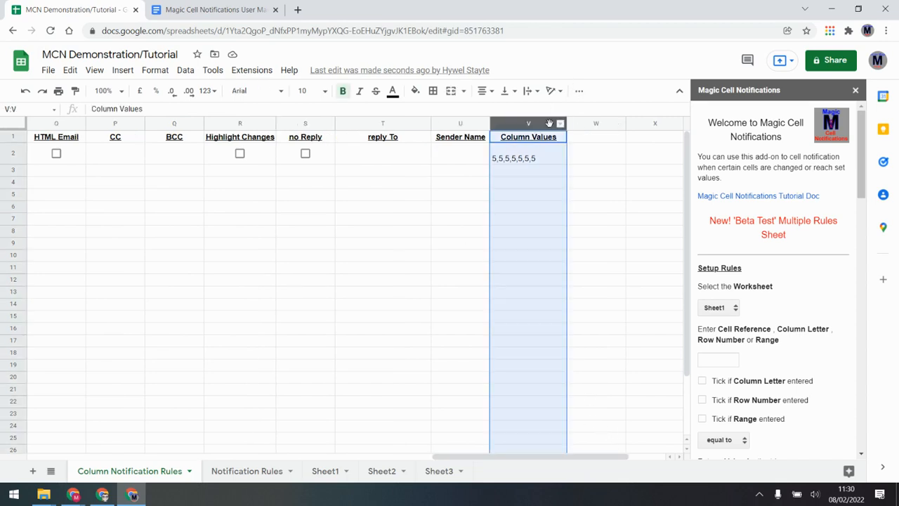
click(527, 199)
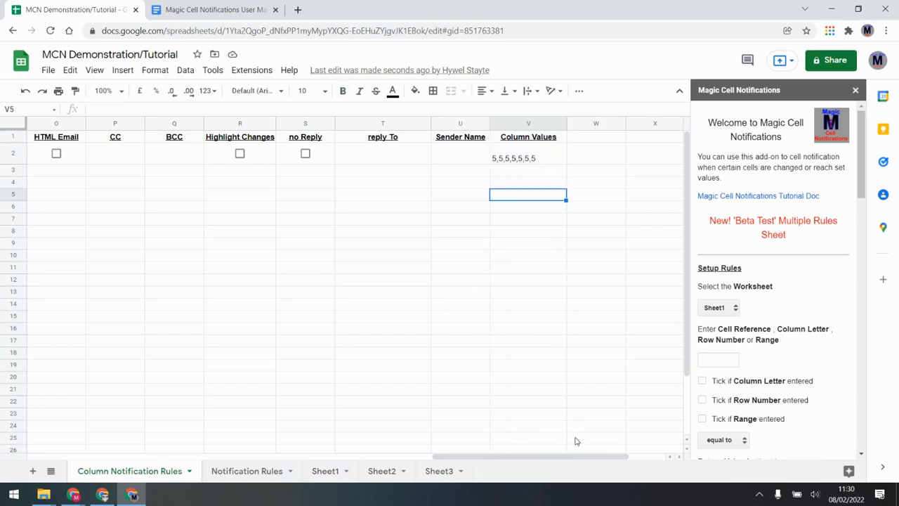
drag(538, 458, 135, 449)
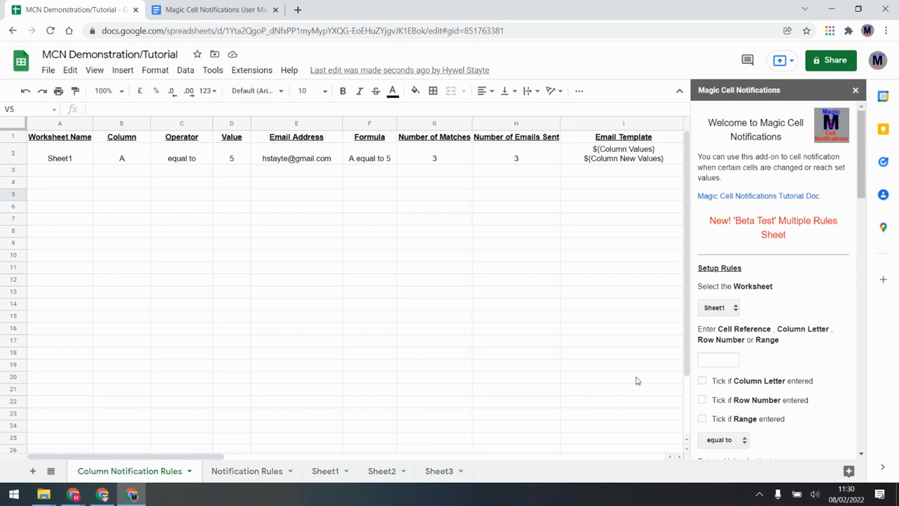
Add a rule for row 5 equal to 7 with the notification e-mail, accepting the new Row Notification Rules sheet
click(725, 356)
text(5)
click(702, 400)
scroll(737, 339, down, 3)
click(723, 310)
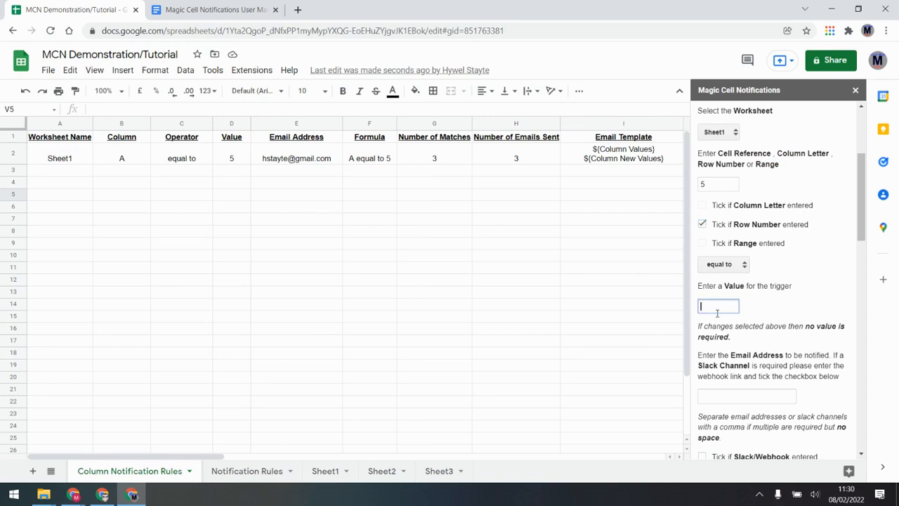
text(7)
click(746, 398)
click(745, 415)
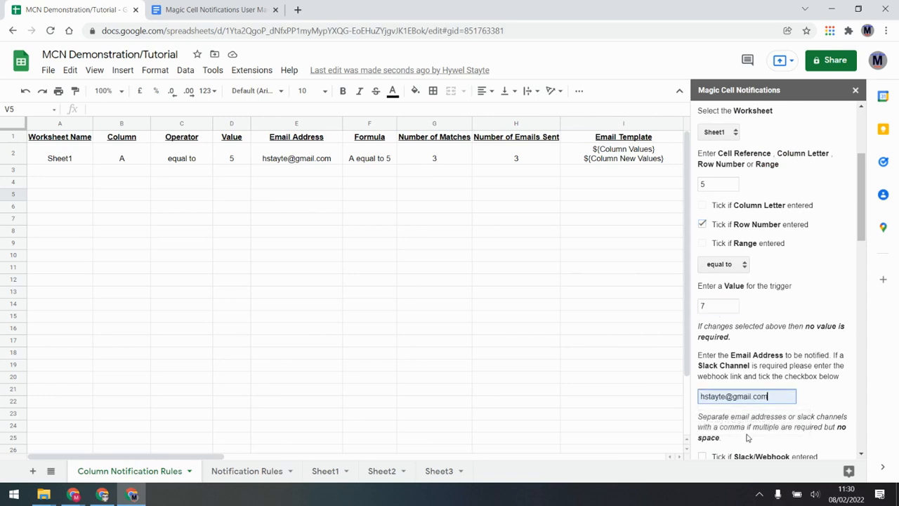
scroll(753, 420, down, 2)
click(718, 359)
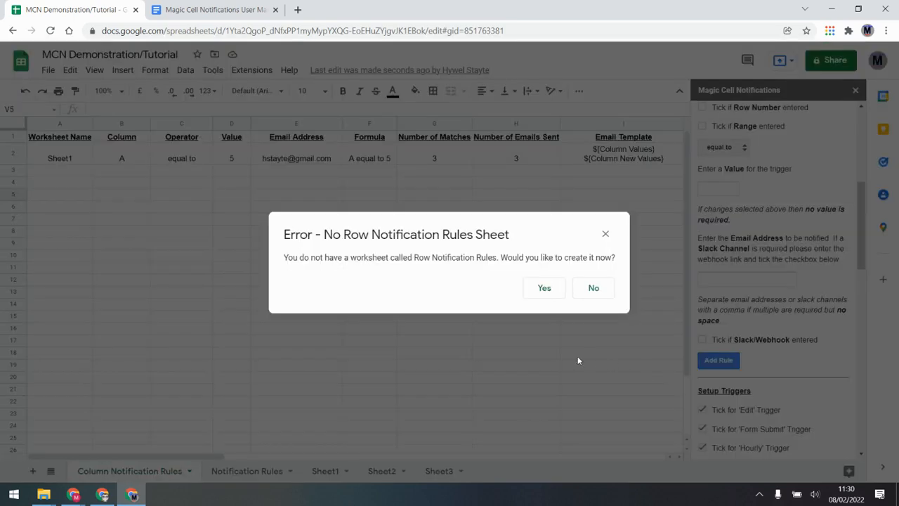
click(544, 289)
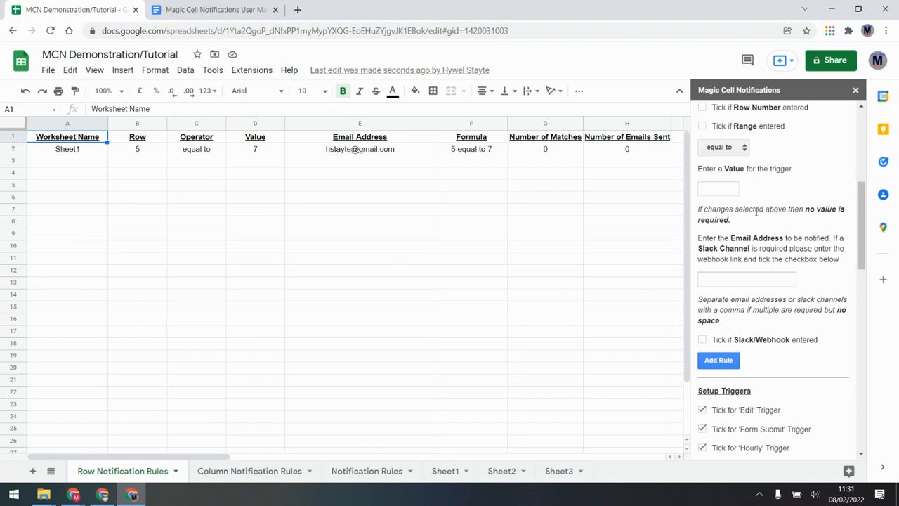
Enter A1:A8 as the new rule's cell reference and tick 'Range entered'
scroll(757, 210, up, 2)
scroll(756, 211, up, 2)
click(723, 300)
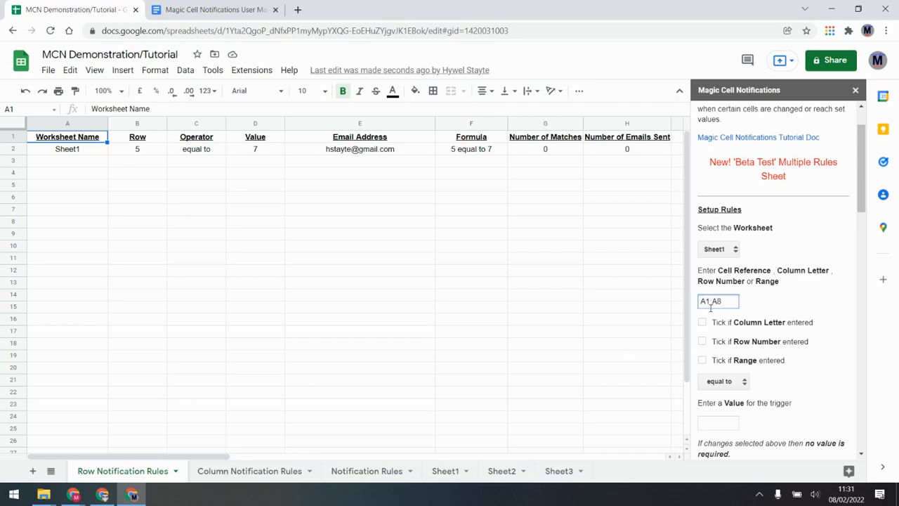
click(702, 359)
Append 1 to the Notification Rules sheet name, making it 'Notification Rules1'
click(411, 471)
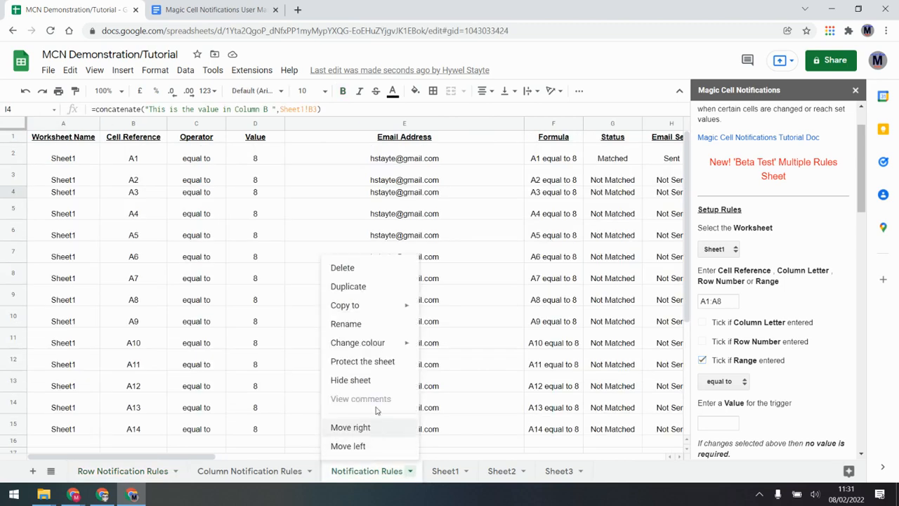
click(368, 325)
click(412, 472)
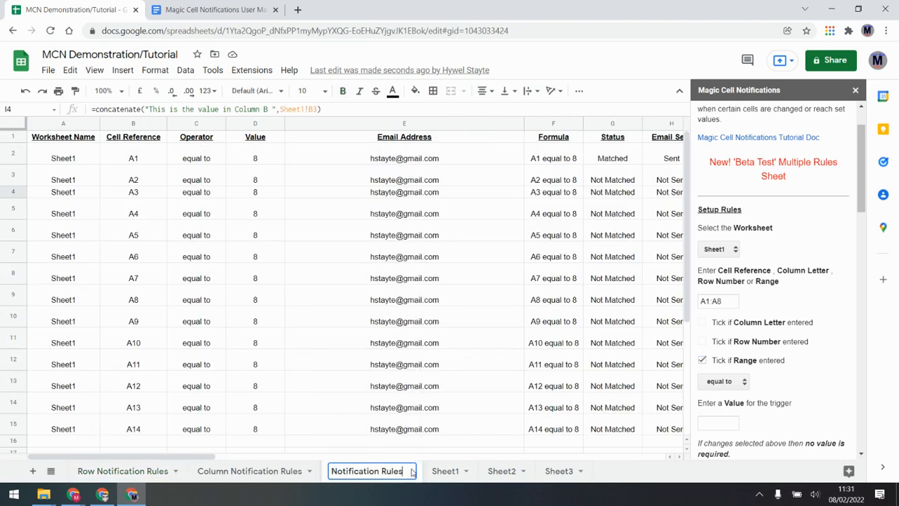
text(1)
key(Return)
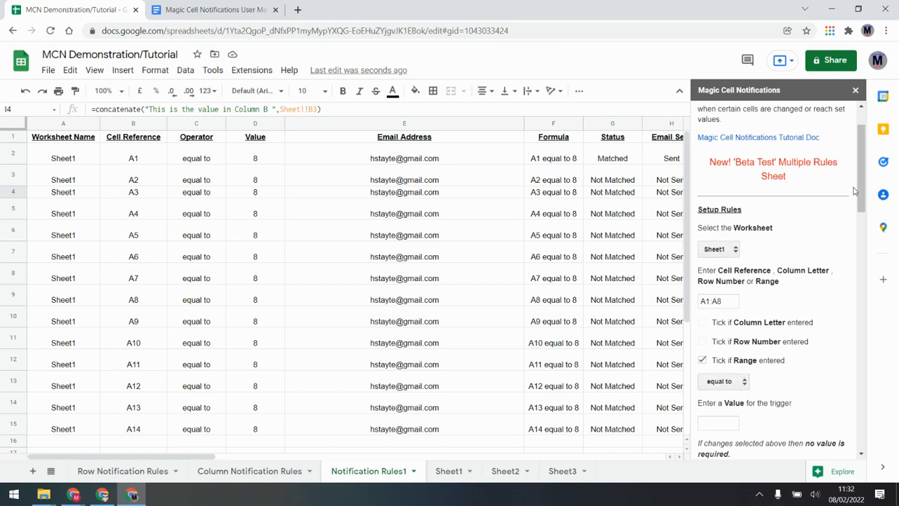
drag(858, 184, 849, 317)
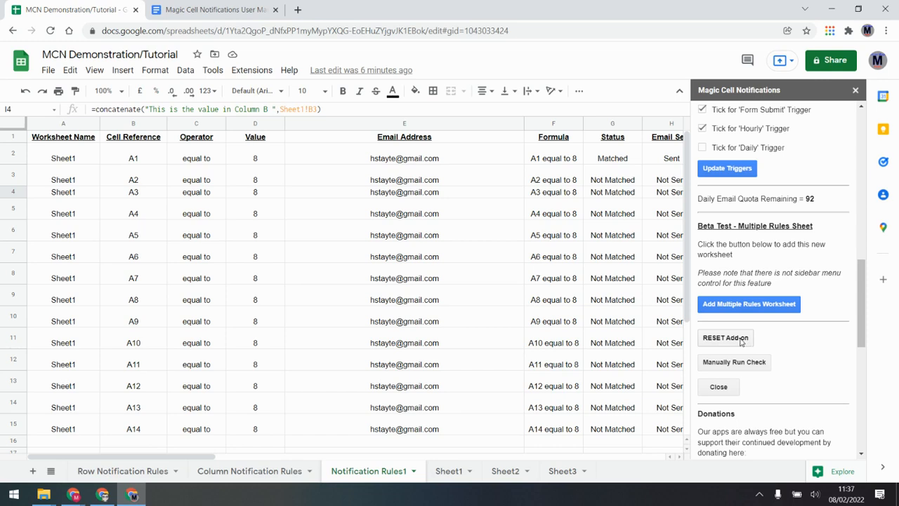
Tick the 'Hourly' trigger under Setup Triggers and scroll through the rest of the sidebar
scroll(762, 248, up, 2)
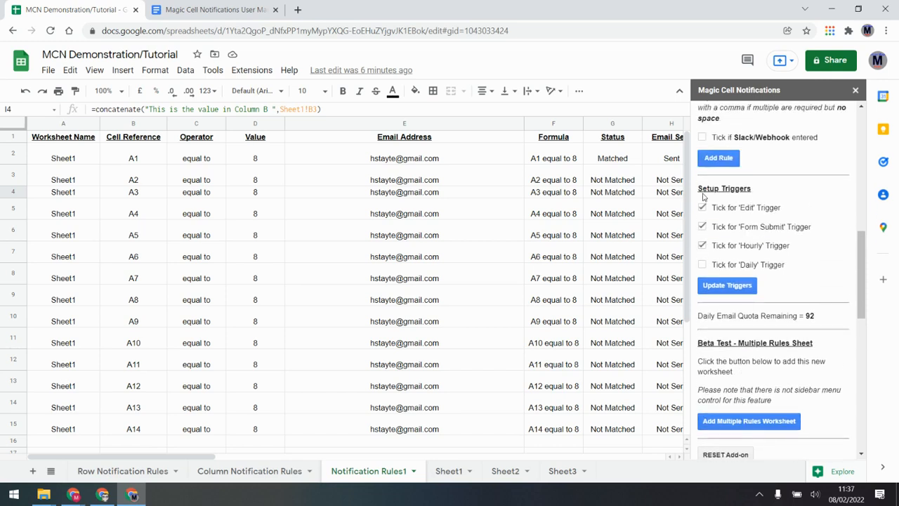
click(703, 245)
scroll(742, 244, down, 1)
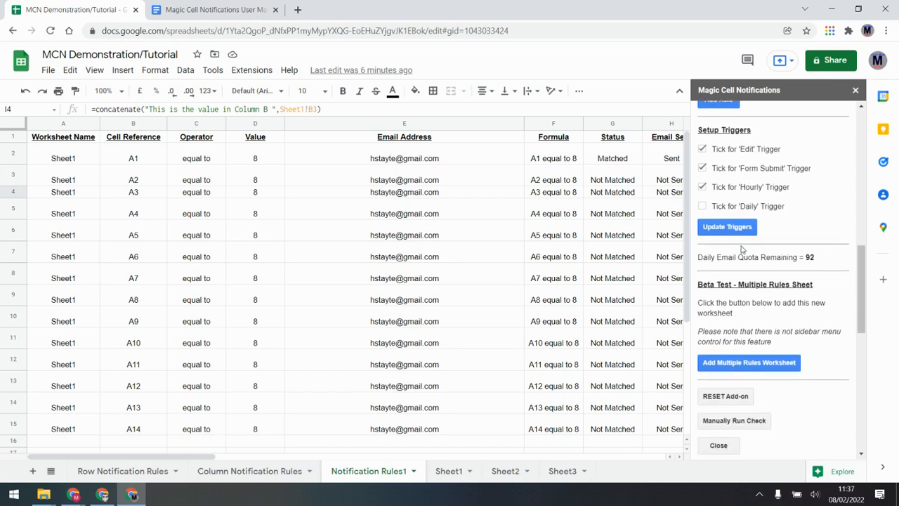
scroll(734, 239, down, 2)
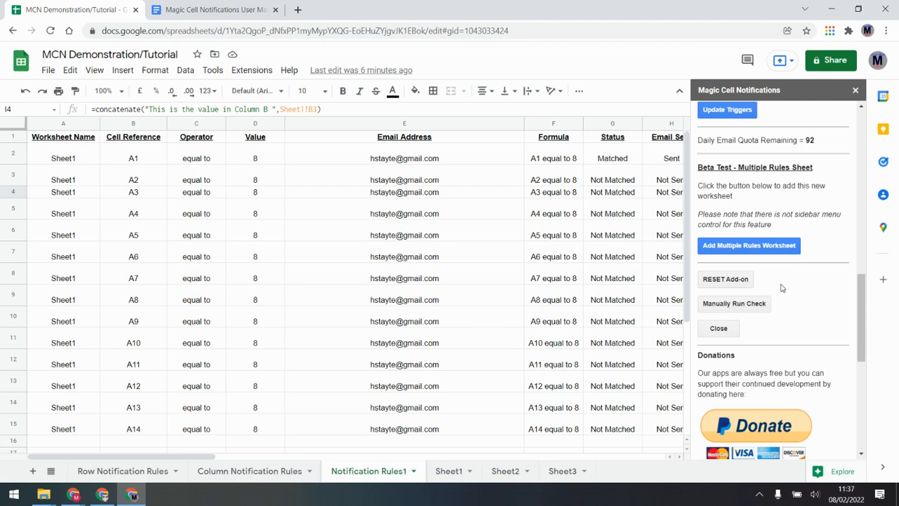
scroll(863, 279, up, 1)
drag(863, 278, 867, 344)
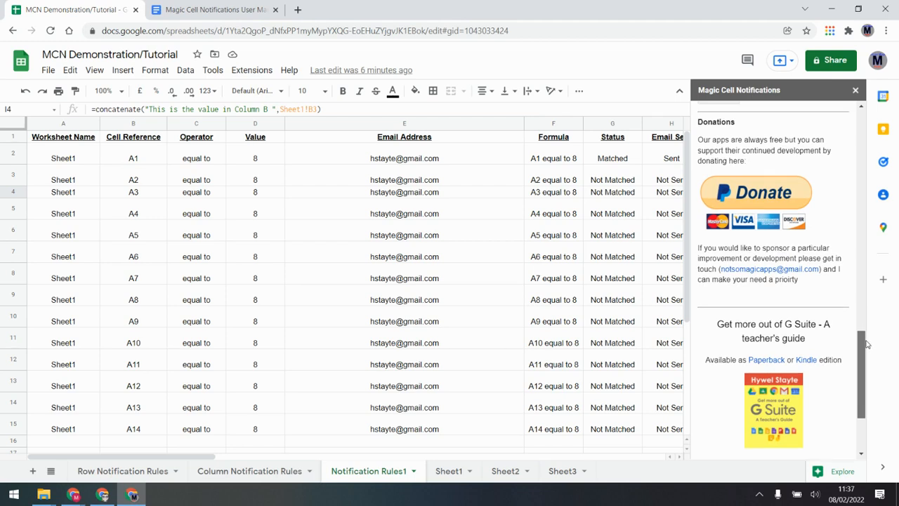
drag(867, 343, 866, 378)
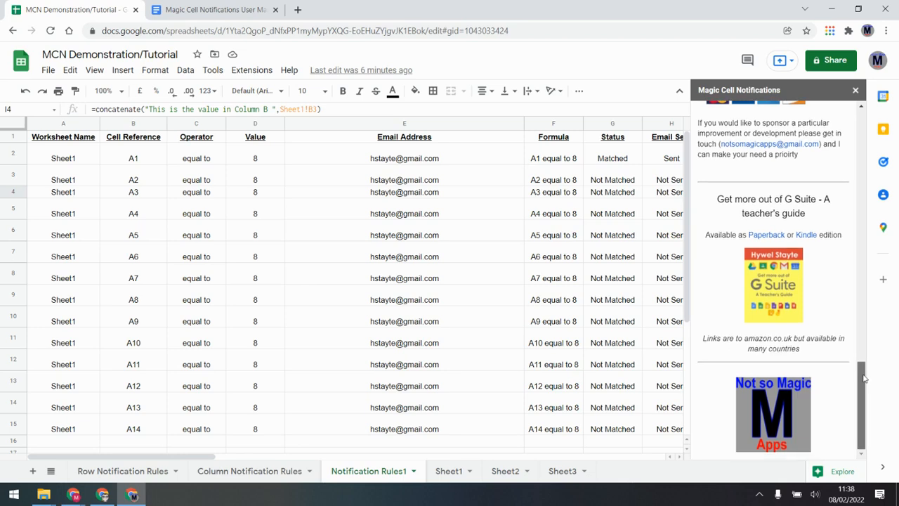